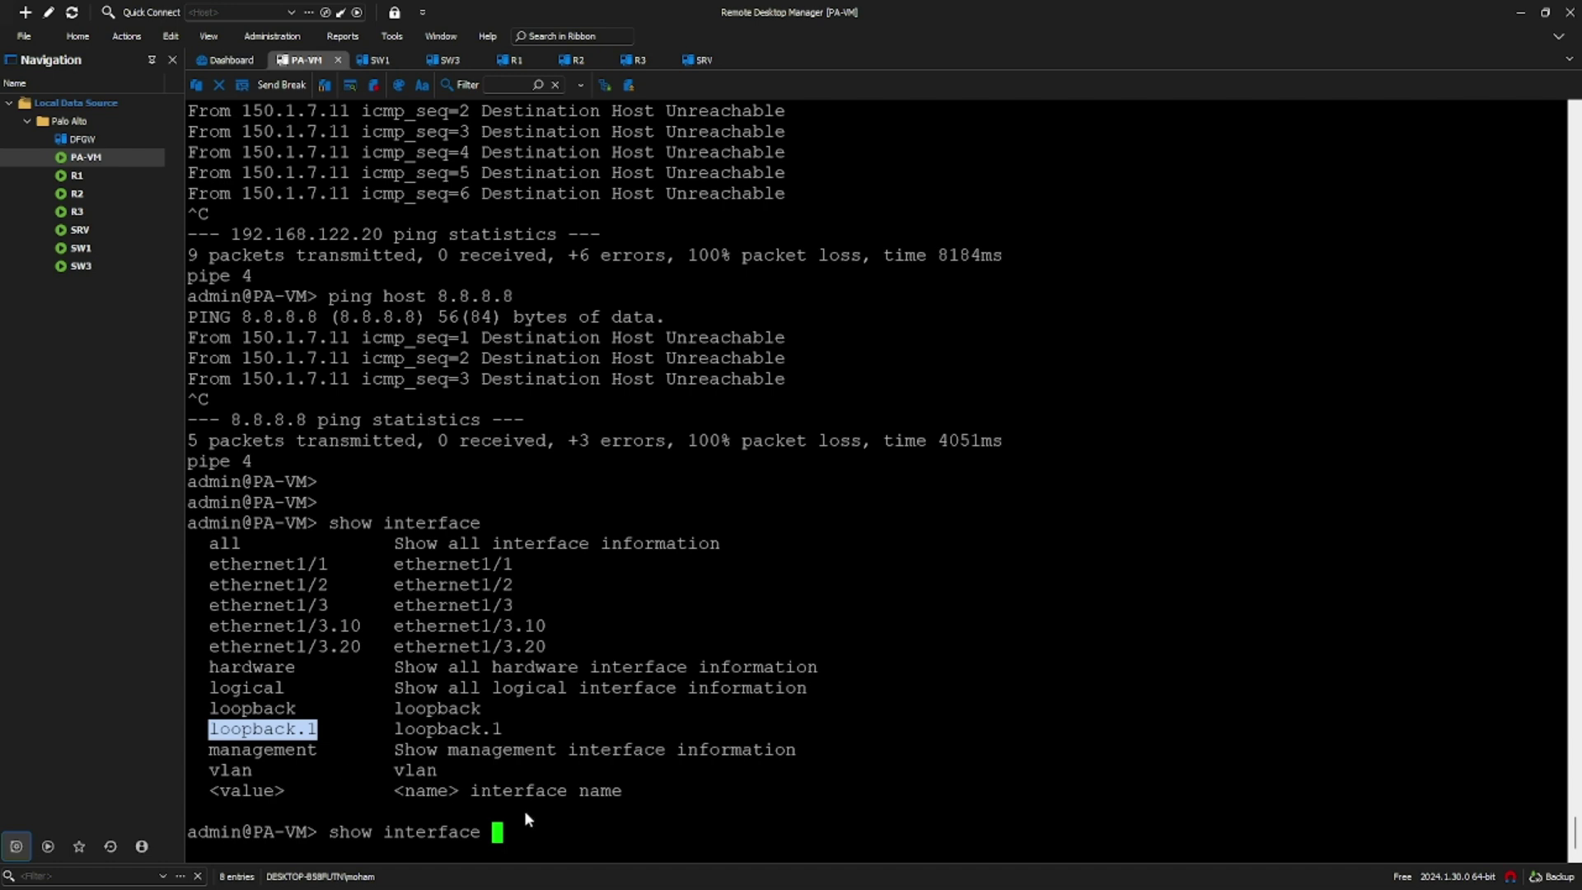
Step: Show the details of interface loopback.1 on PA-VM and examine its IP address, management profile and operation mode
key("Return")
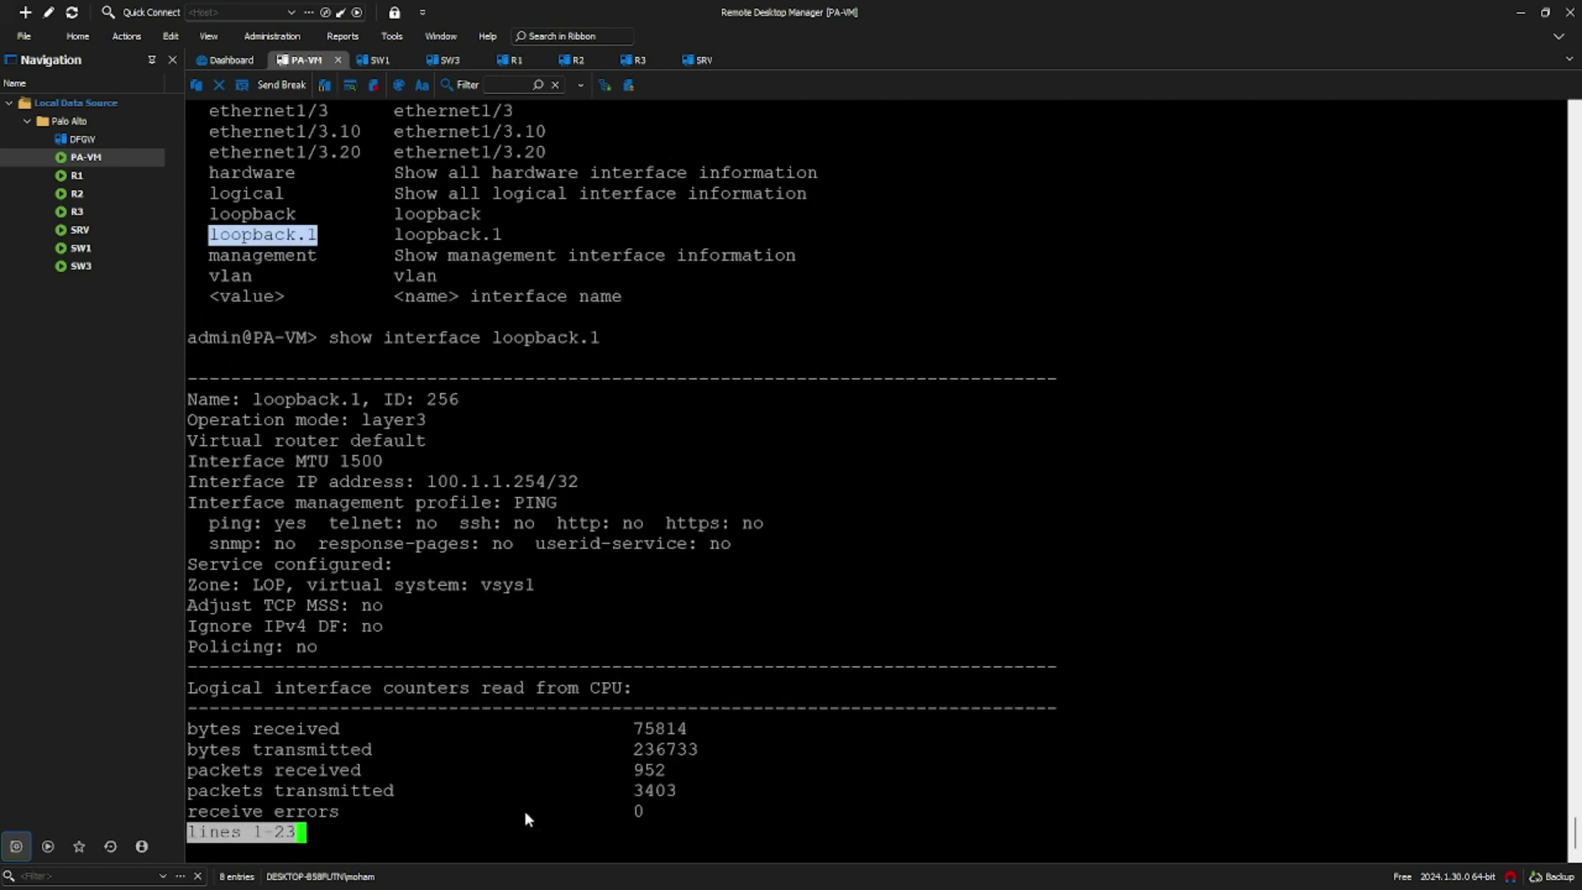
left_click_drag(429, 484, 575, 503)
key("space")
scroll(570, 620, "up", 3)
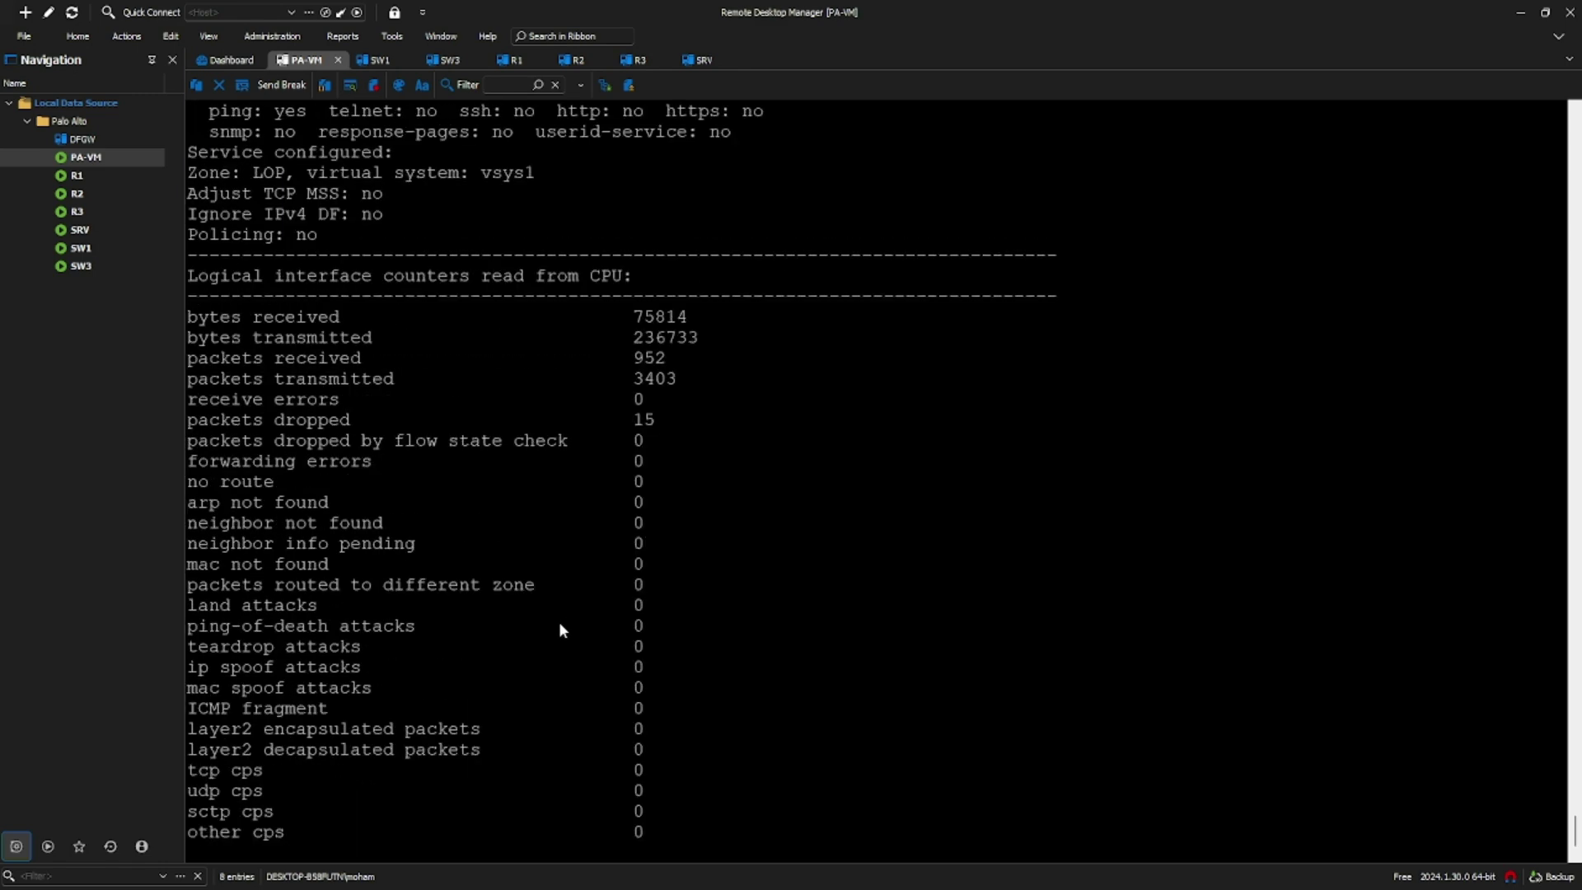
scroll(566, 624, "up", 1)
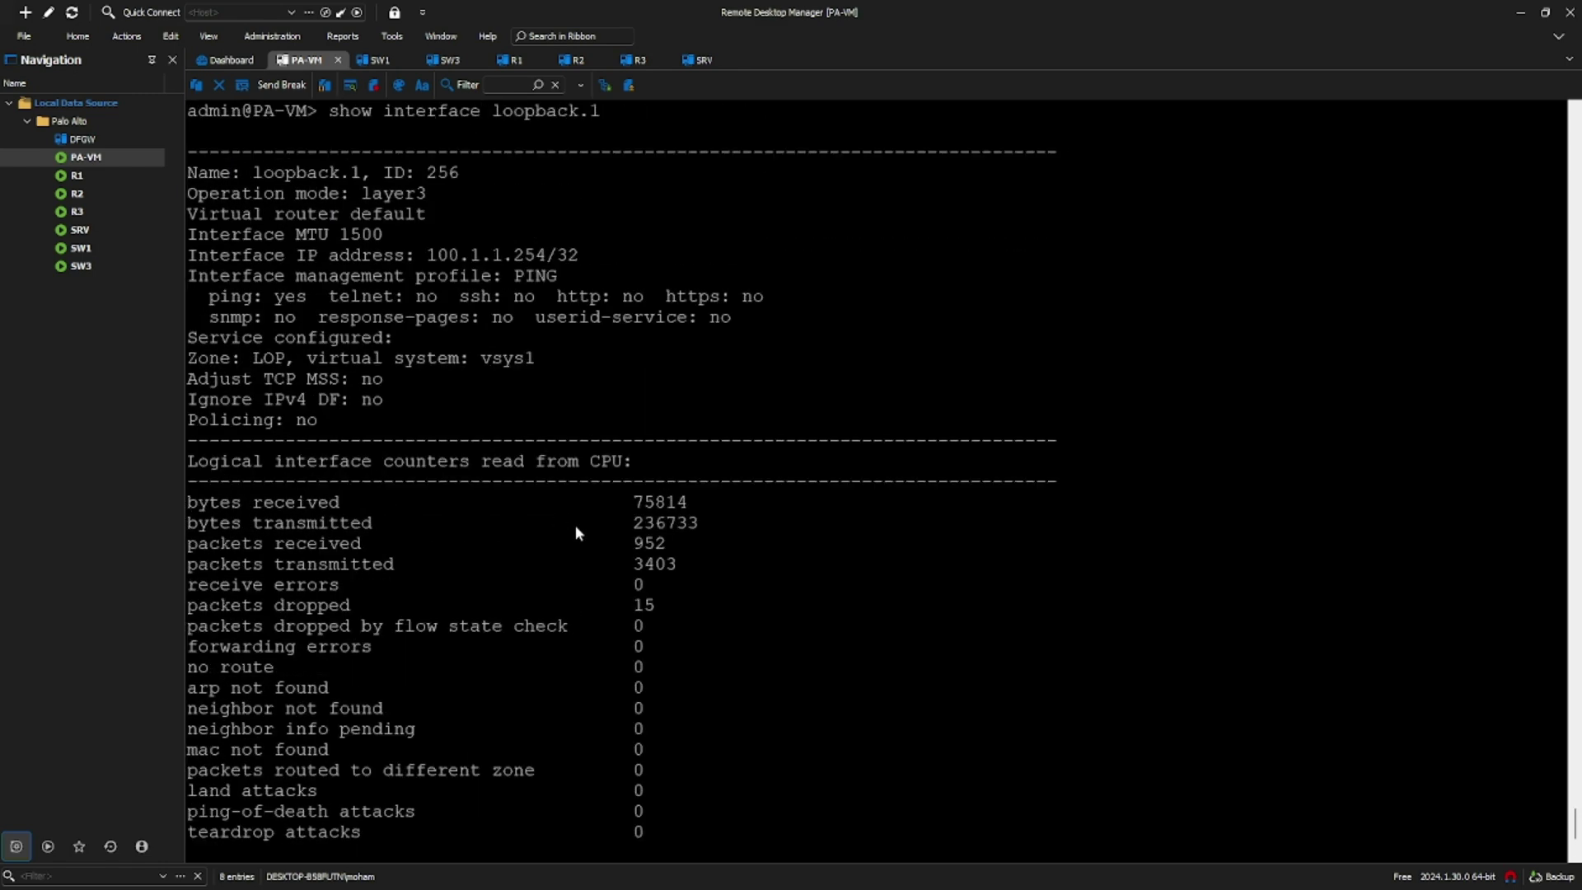
left_click_drag(515, 278, 557, 278)
left_click_drag(364, 194, 428, 231)
left_click(443, 534)
Step: Examine the rest of the loopback.1 output, including its zone, service settings and logical interface counters
scroll(441, 539, "up", 2)
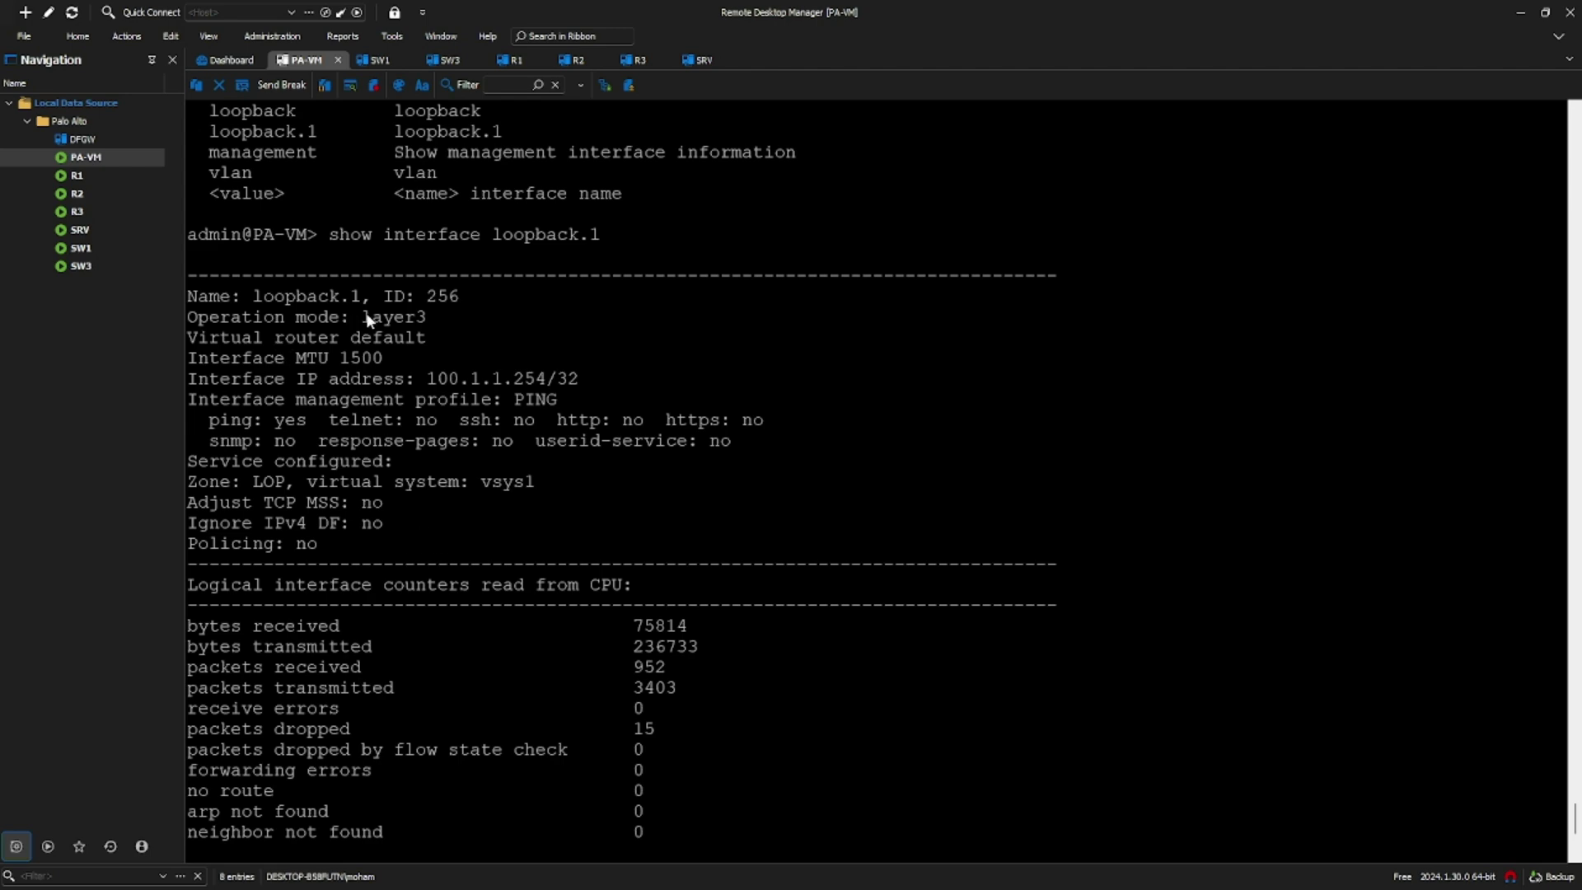
scroll(532, 428, "up", 3)
scroll(533, 427, "down", 3)
scroll(453, 462, "down", 2)
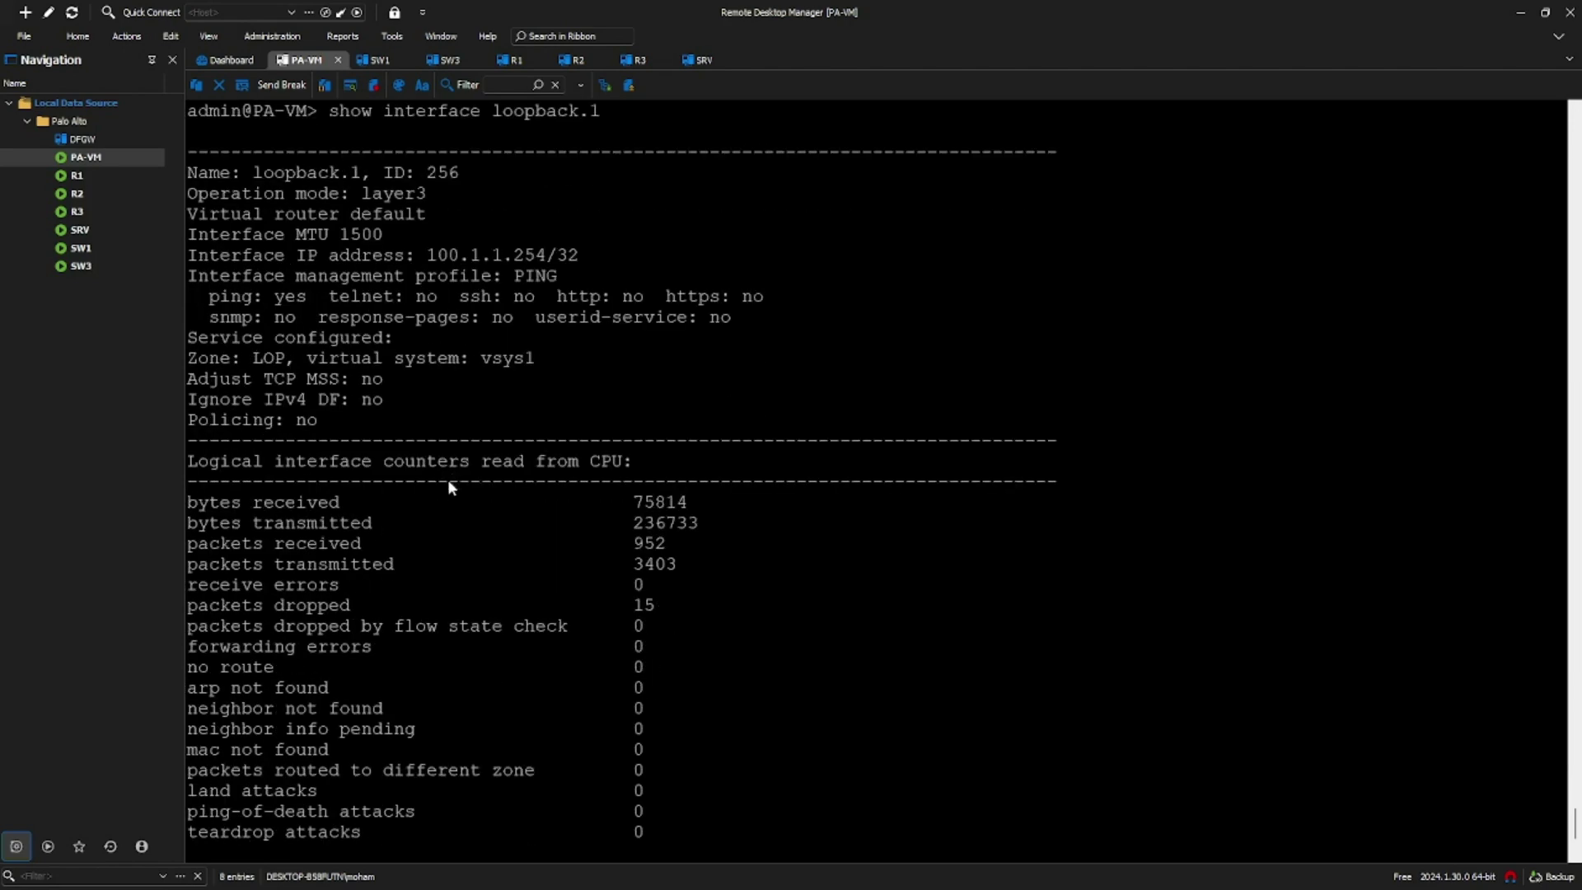
scroll(428, 486, "down", 3)
scroll(439, 488, "down", 1)
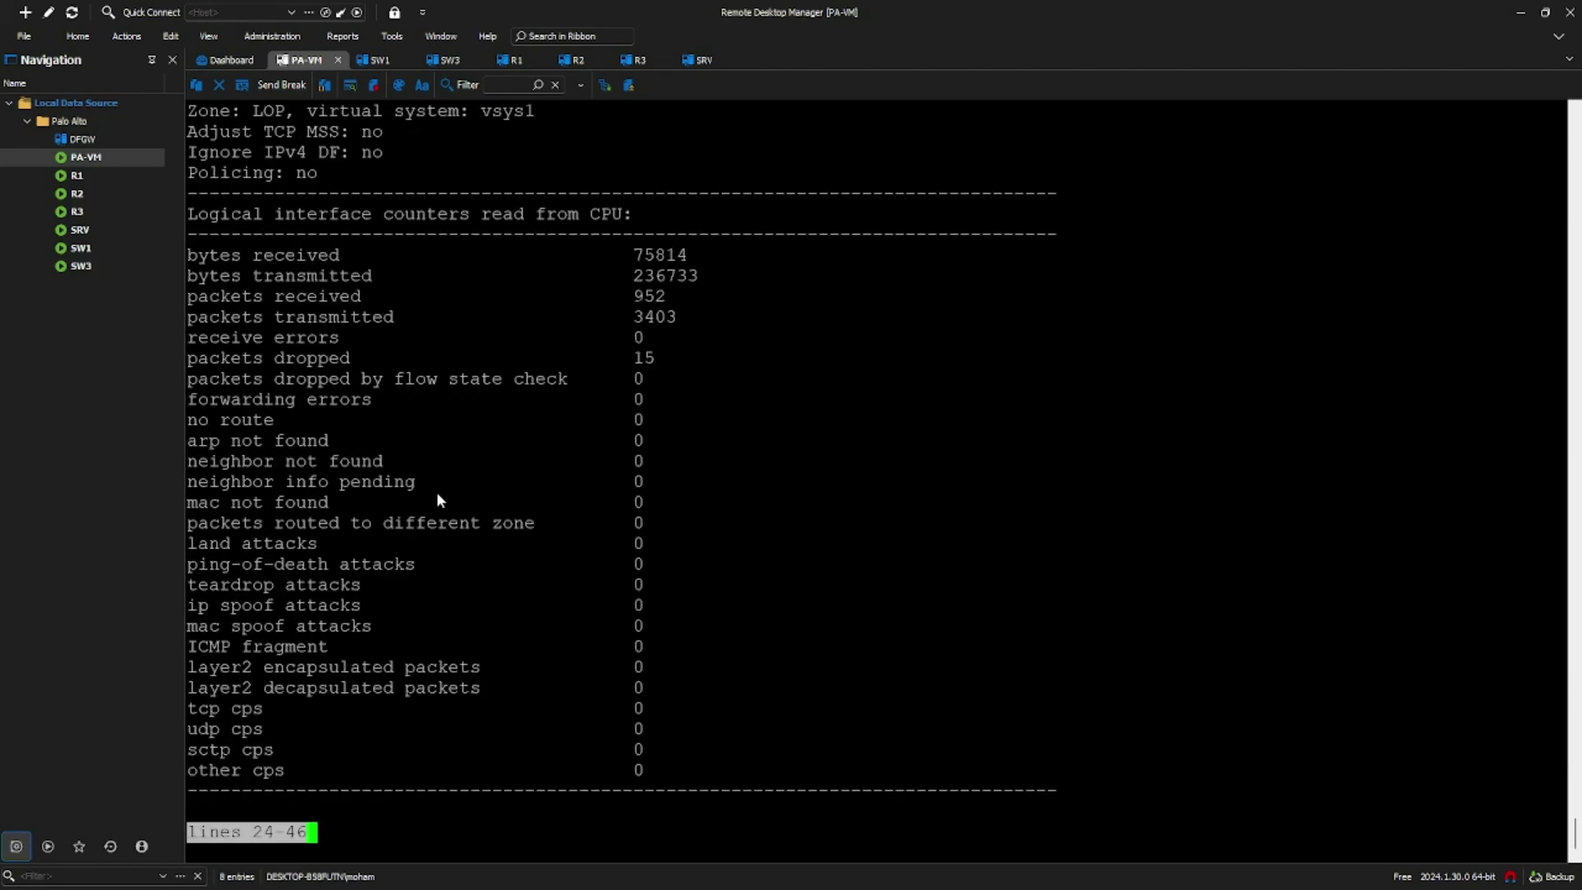
scroll(445, 527, "down", 2)
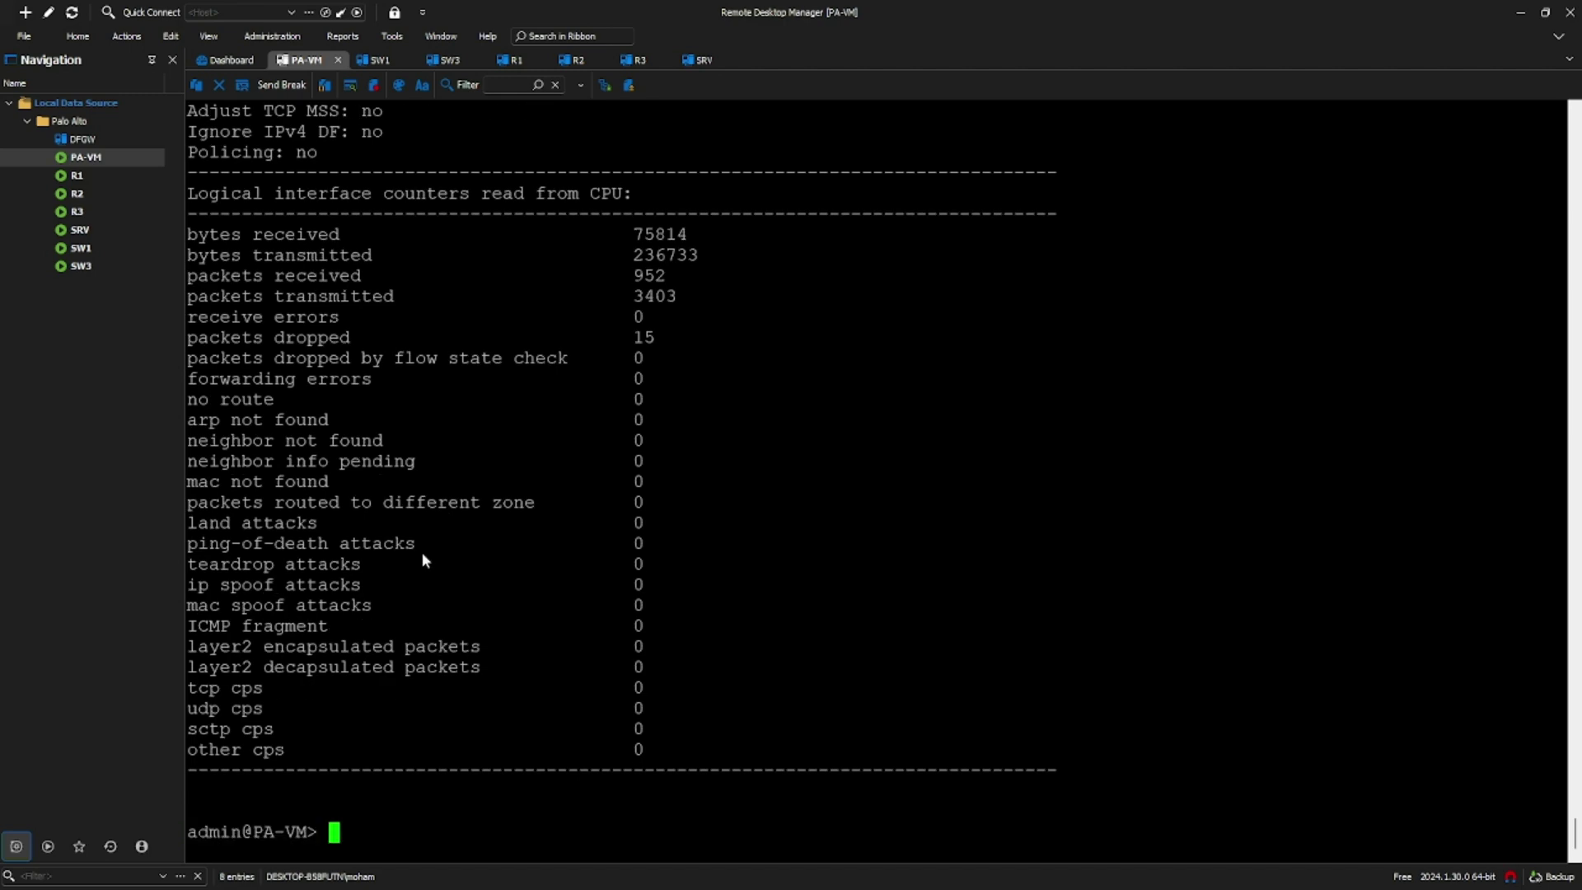
scroll(438, 561, "up", 5)
scroll(428, 556, "up", 1)
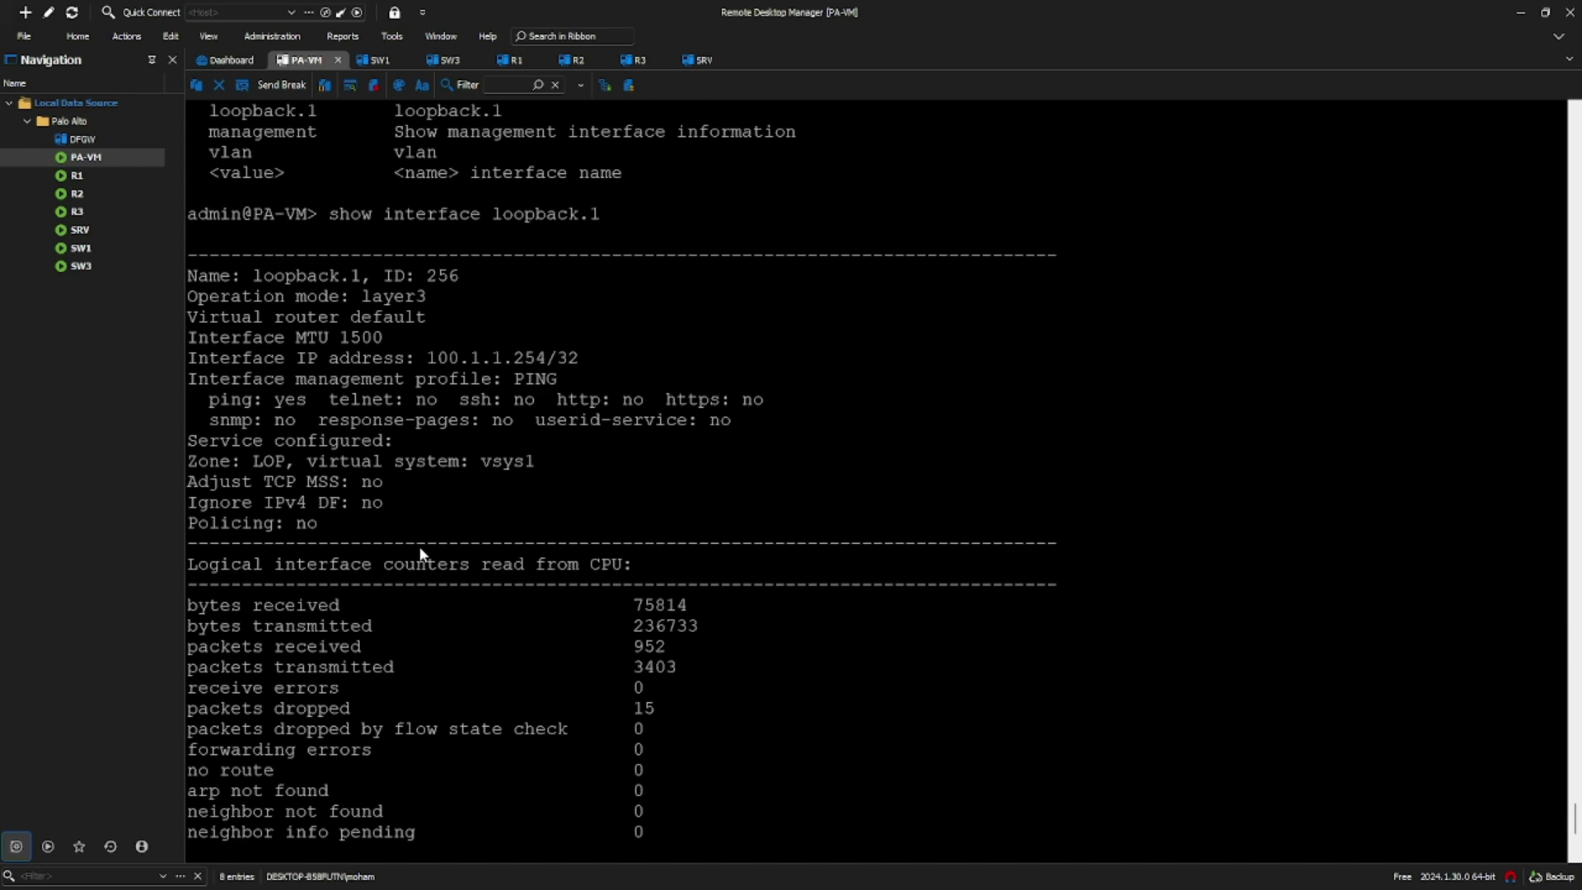
left_click_drag(205, 458, 300, 465)
left_click(457, 494)
scroll(549, 478, "down", 5)
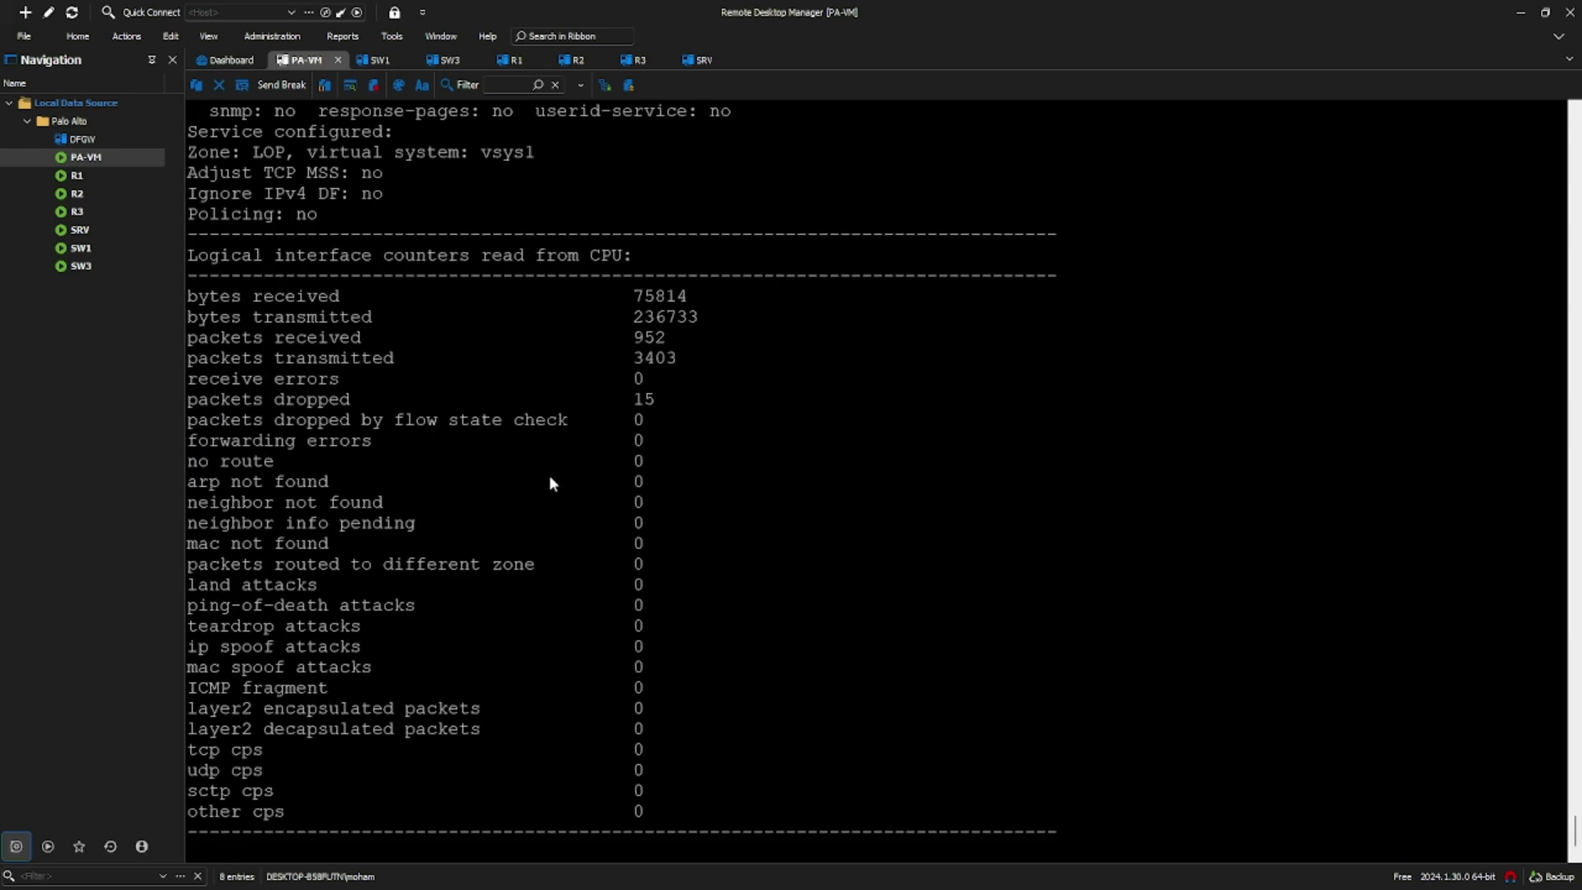
scroll(552, 483, "down", 1)
Step: Switch to the PA-VM web interface and start a new security policy rule named DMZ
key("alt+Tab")
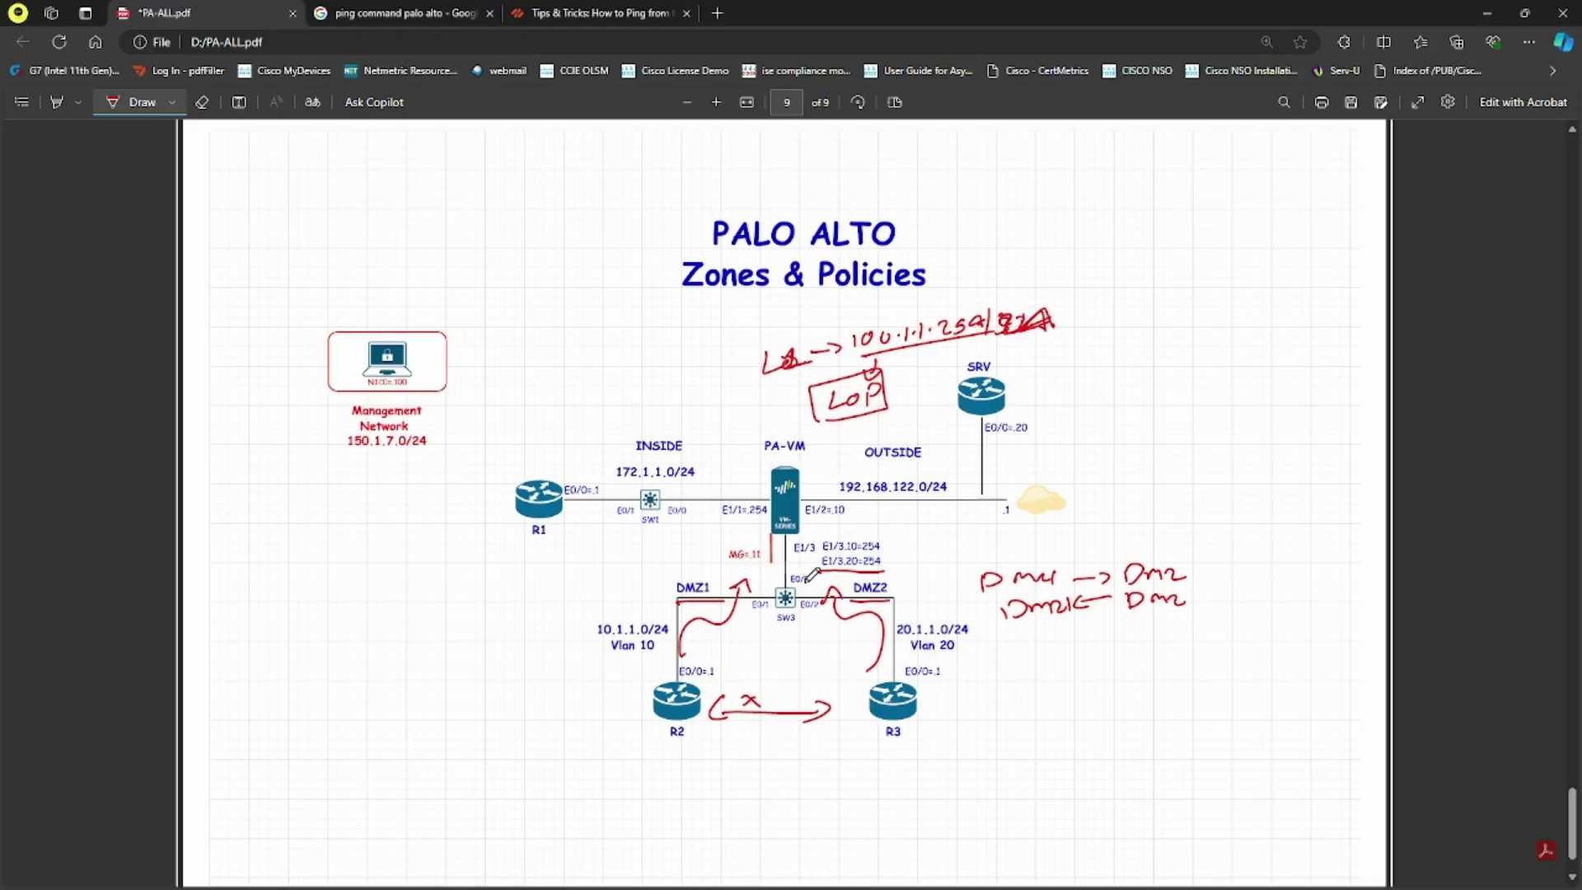
key("alt+Tab")
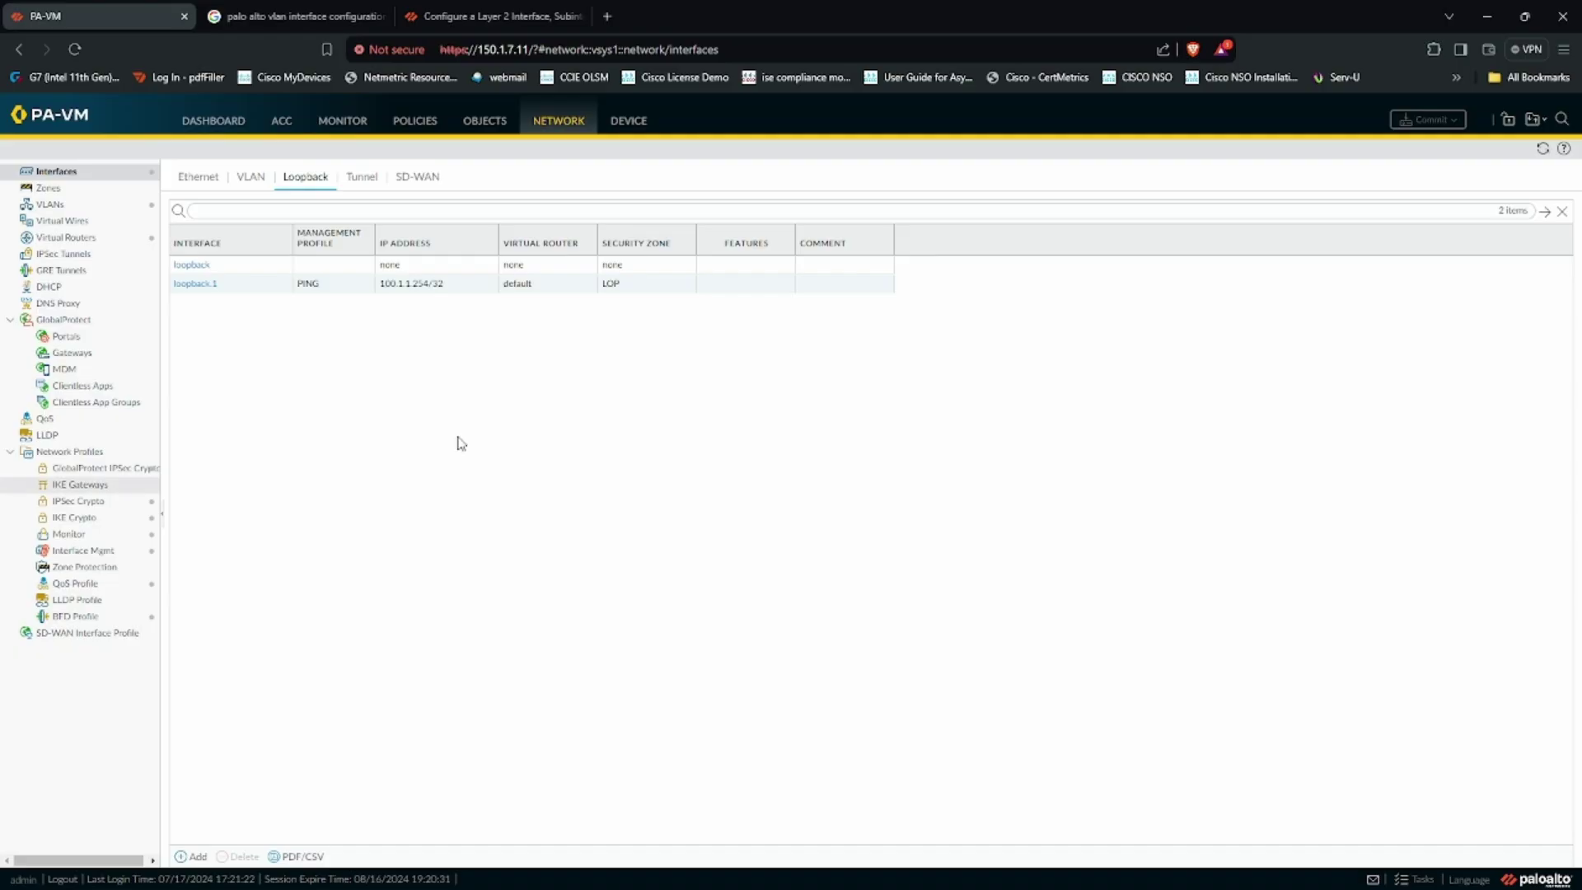
left_click(416, 124)
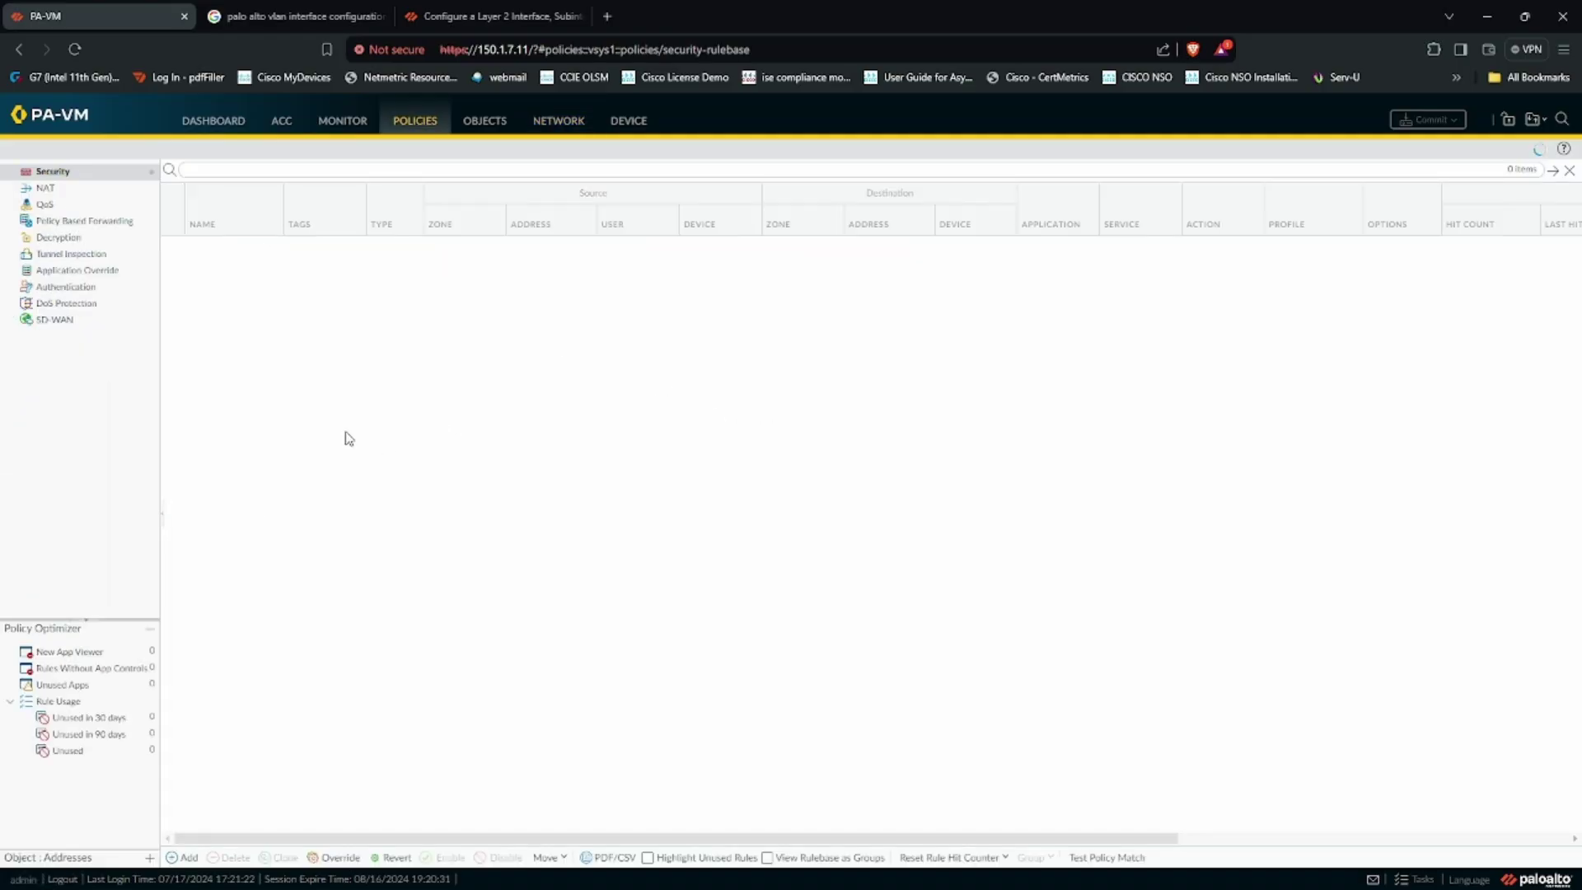
left_click(183, 857)
type("DMZ")
Step: Add DMZ1 and DMZ2 as the source zones of the DMZ rule
left_click(432, 383)
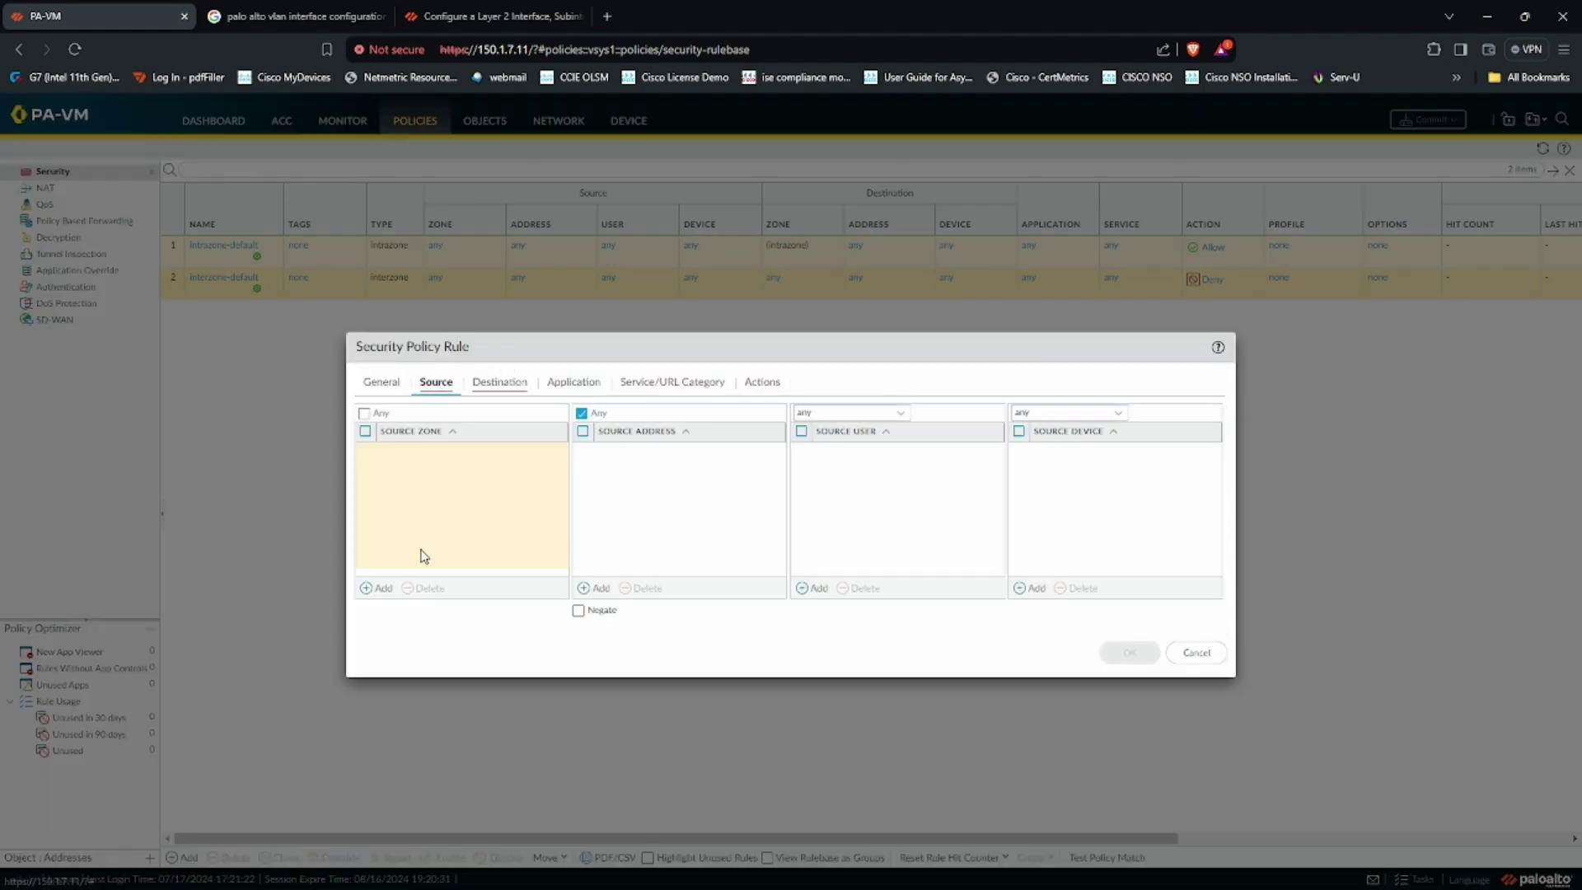
left_click(384, 587)
left_click(399, 471)
left_click(384, 588)
left_click(415, 513)
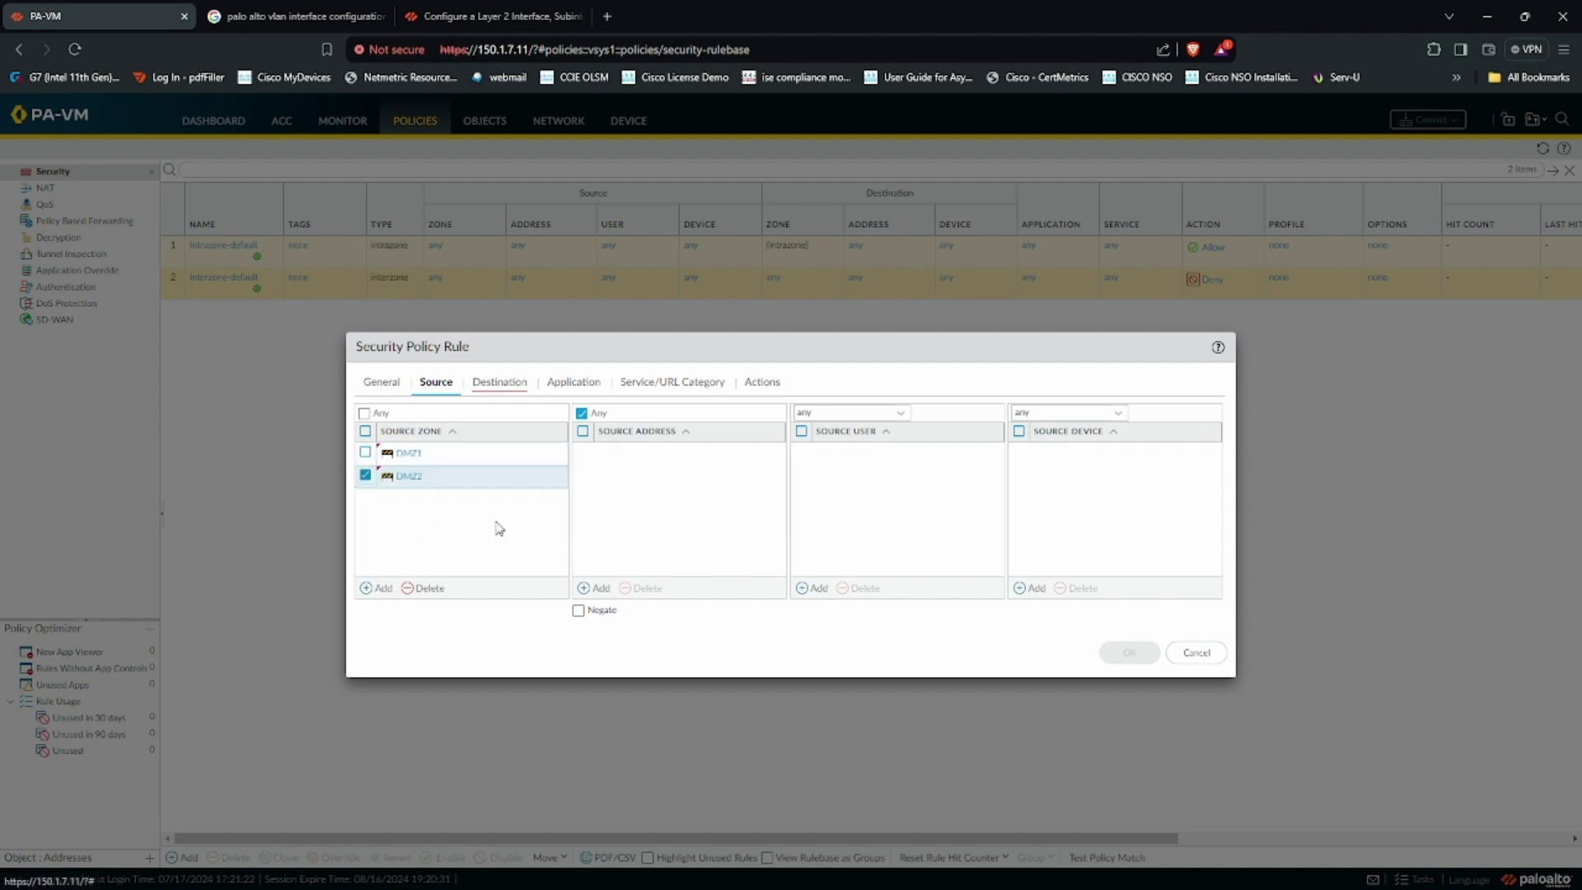
Step: Add DMZ1 and DMZ2 as the destination zones of the DMZ rule
left_click(512, 385)
left_click(384, 588)
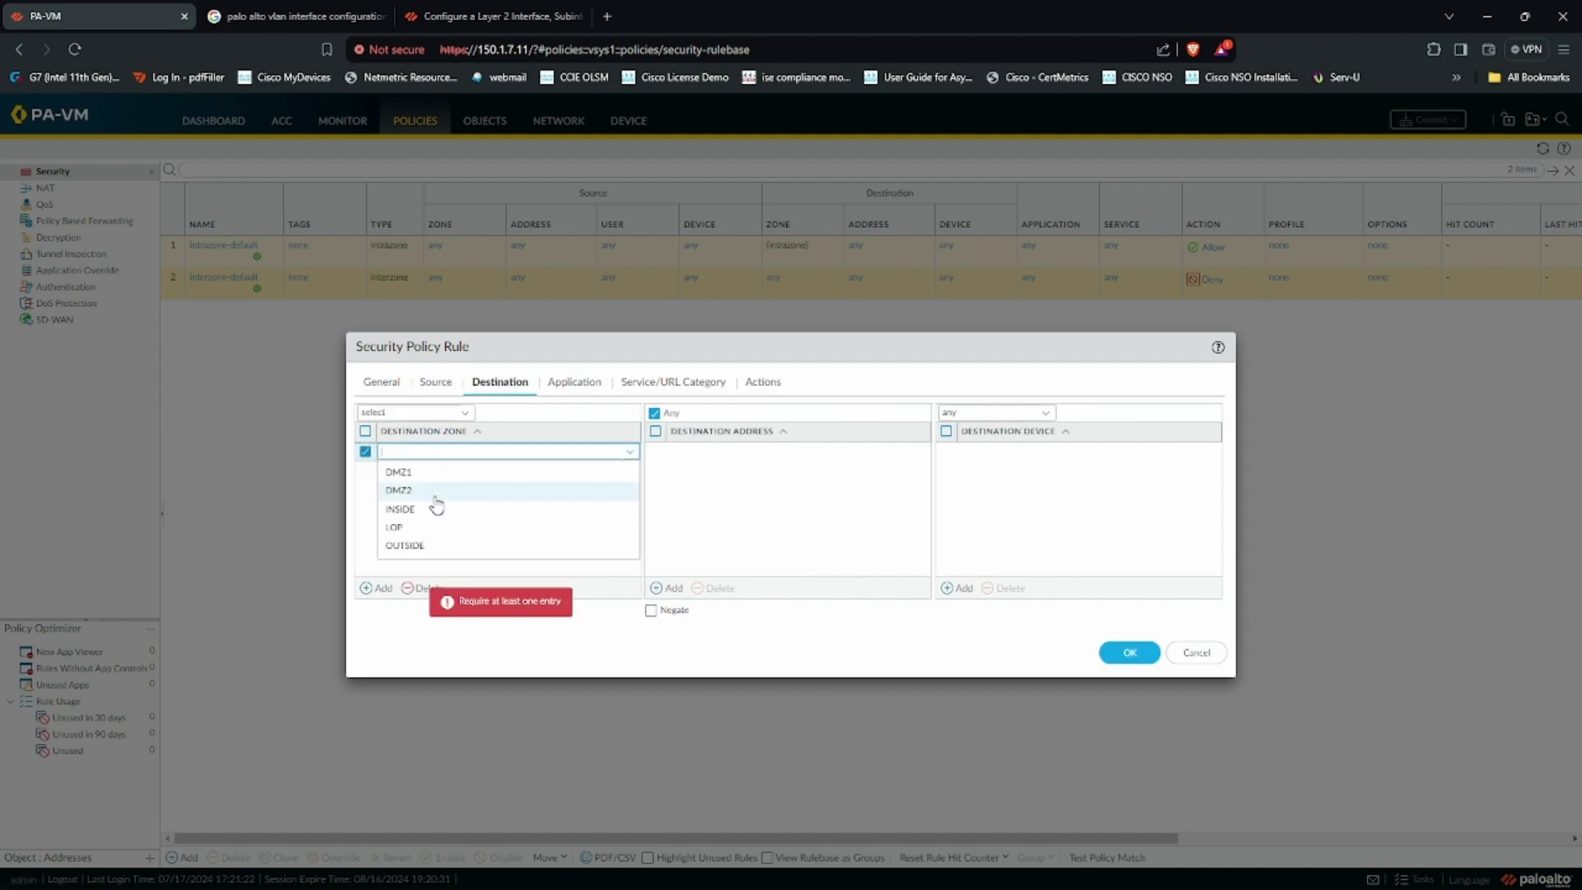
left_click(429, 471)
left_click(384, 590)
left_click(427, 514)
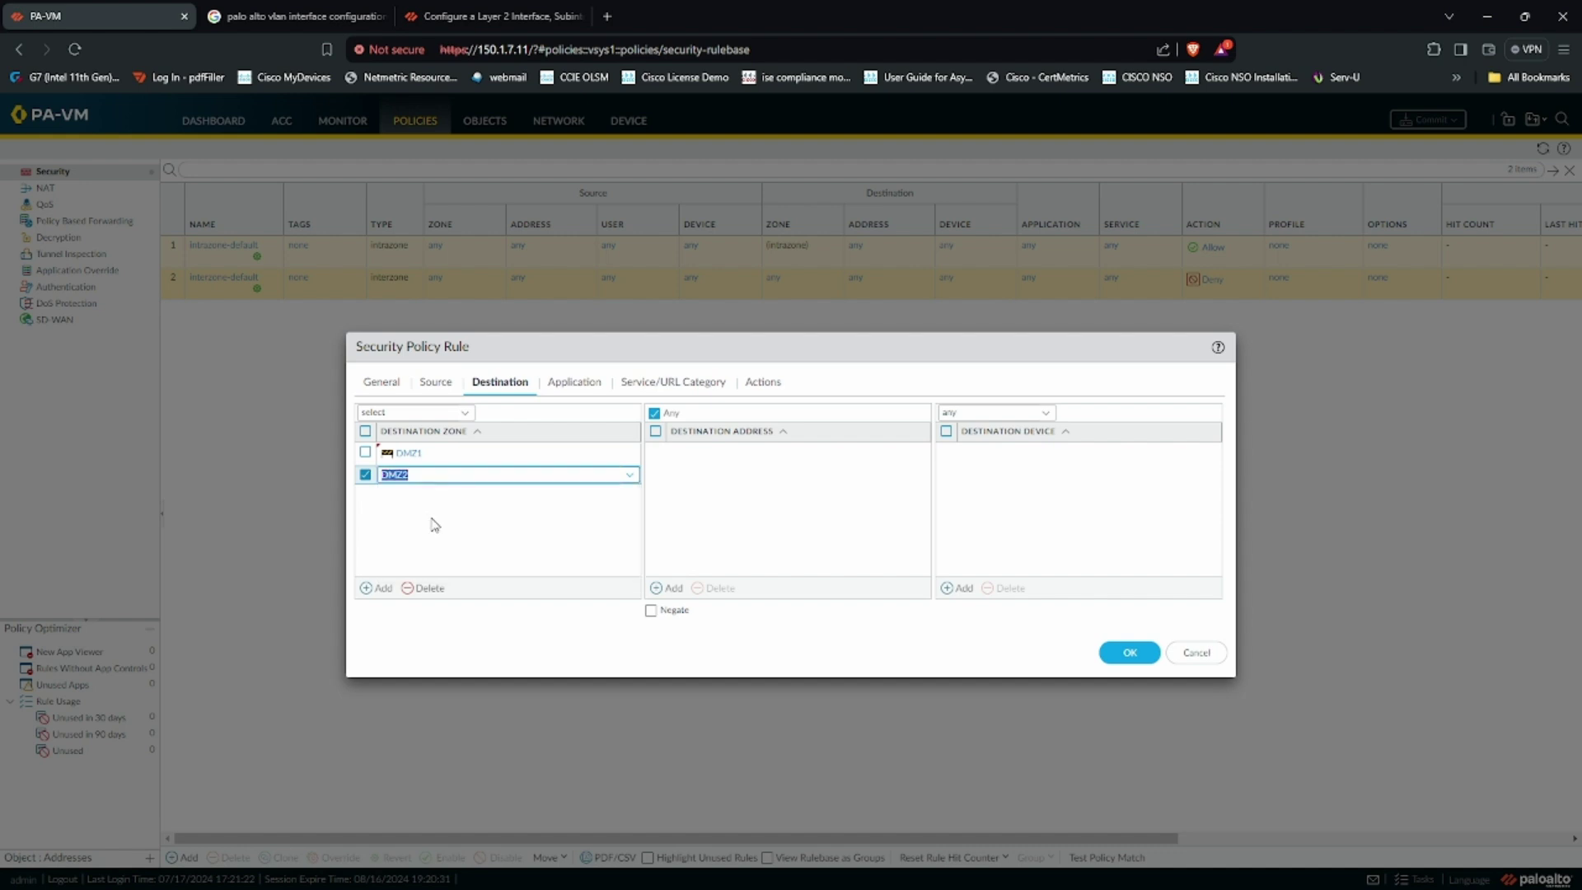
Step: Set the service of the DMZ rule to any
left_click(582, 387)
left_click(659, 387)
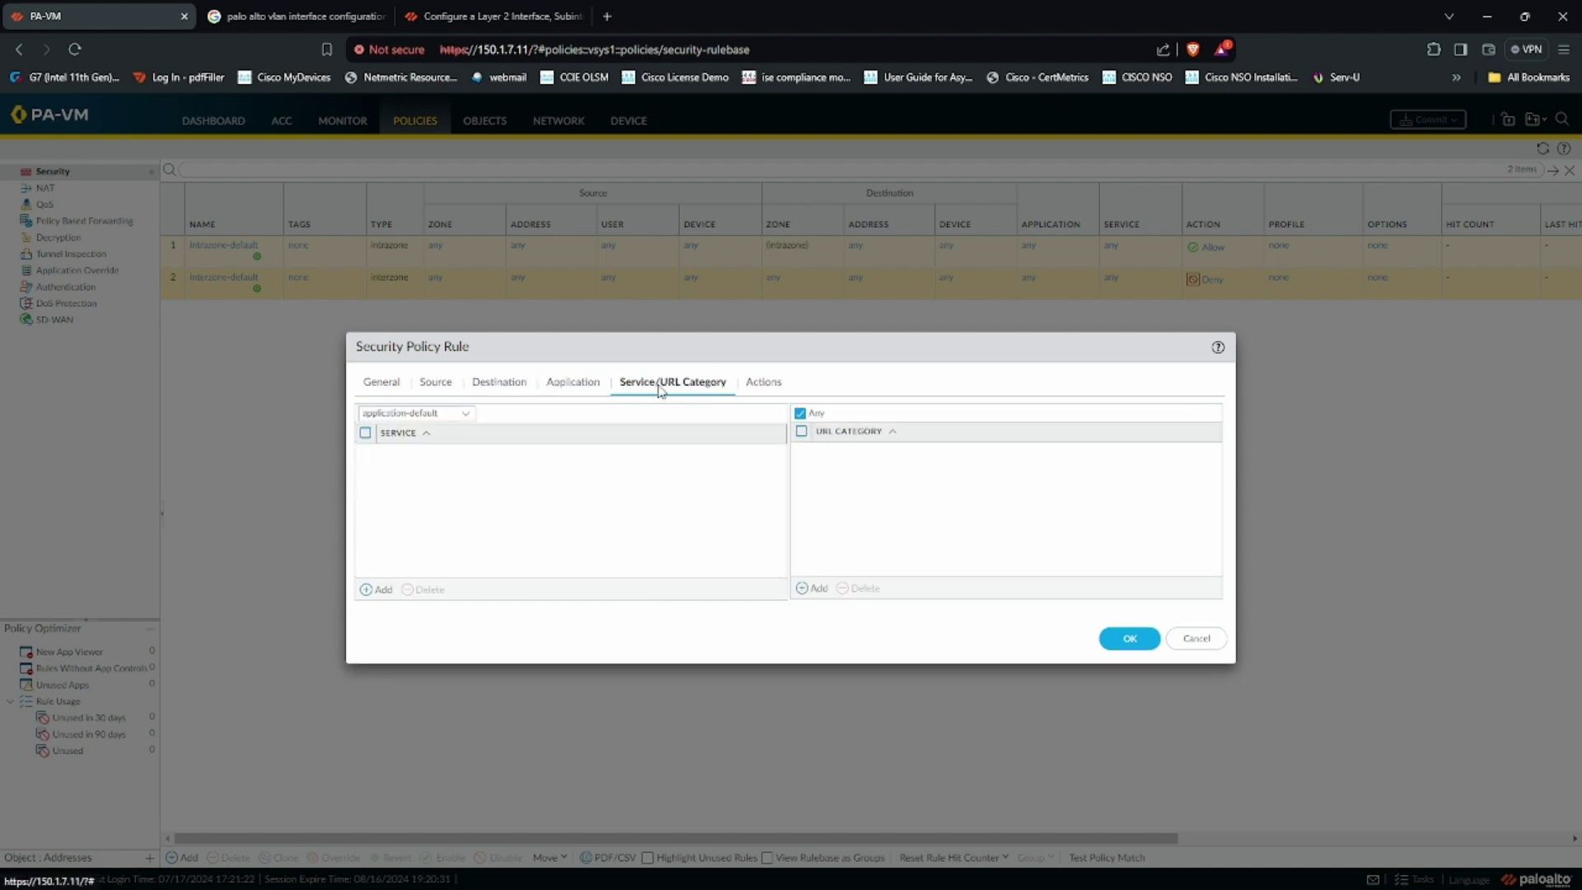
left_click(456, 414)
left_click(456, 434)
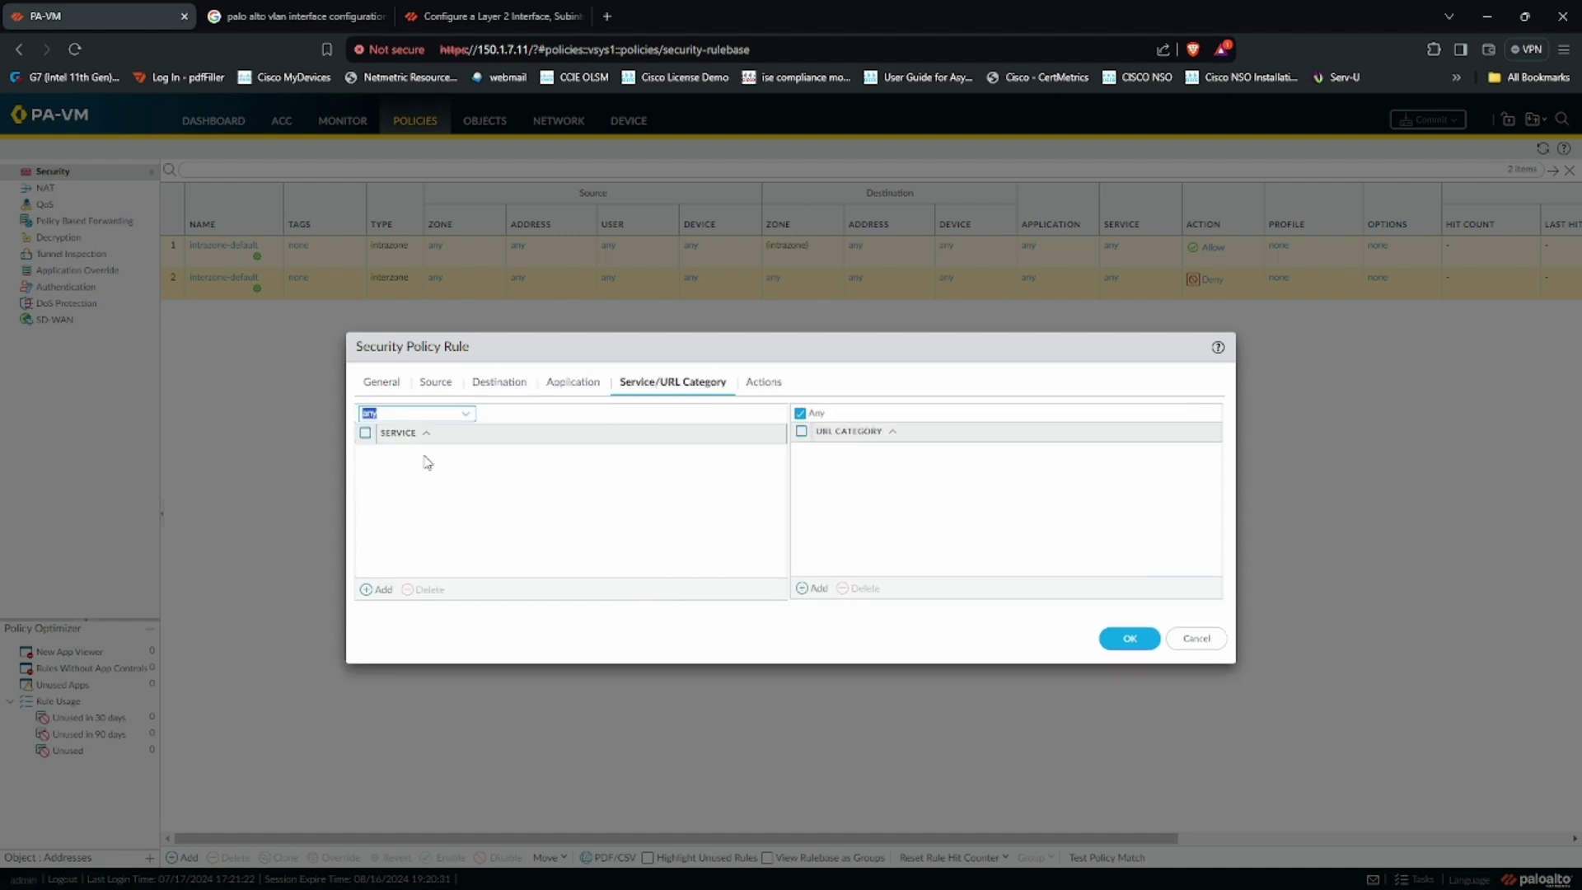
Step: Save the DMZ rule and commit all changes to the firewall
left_click(758, 384)
left_click(1114, 604)
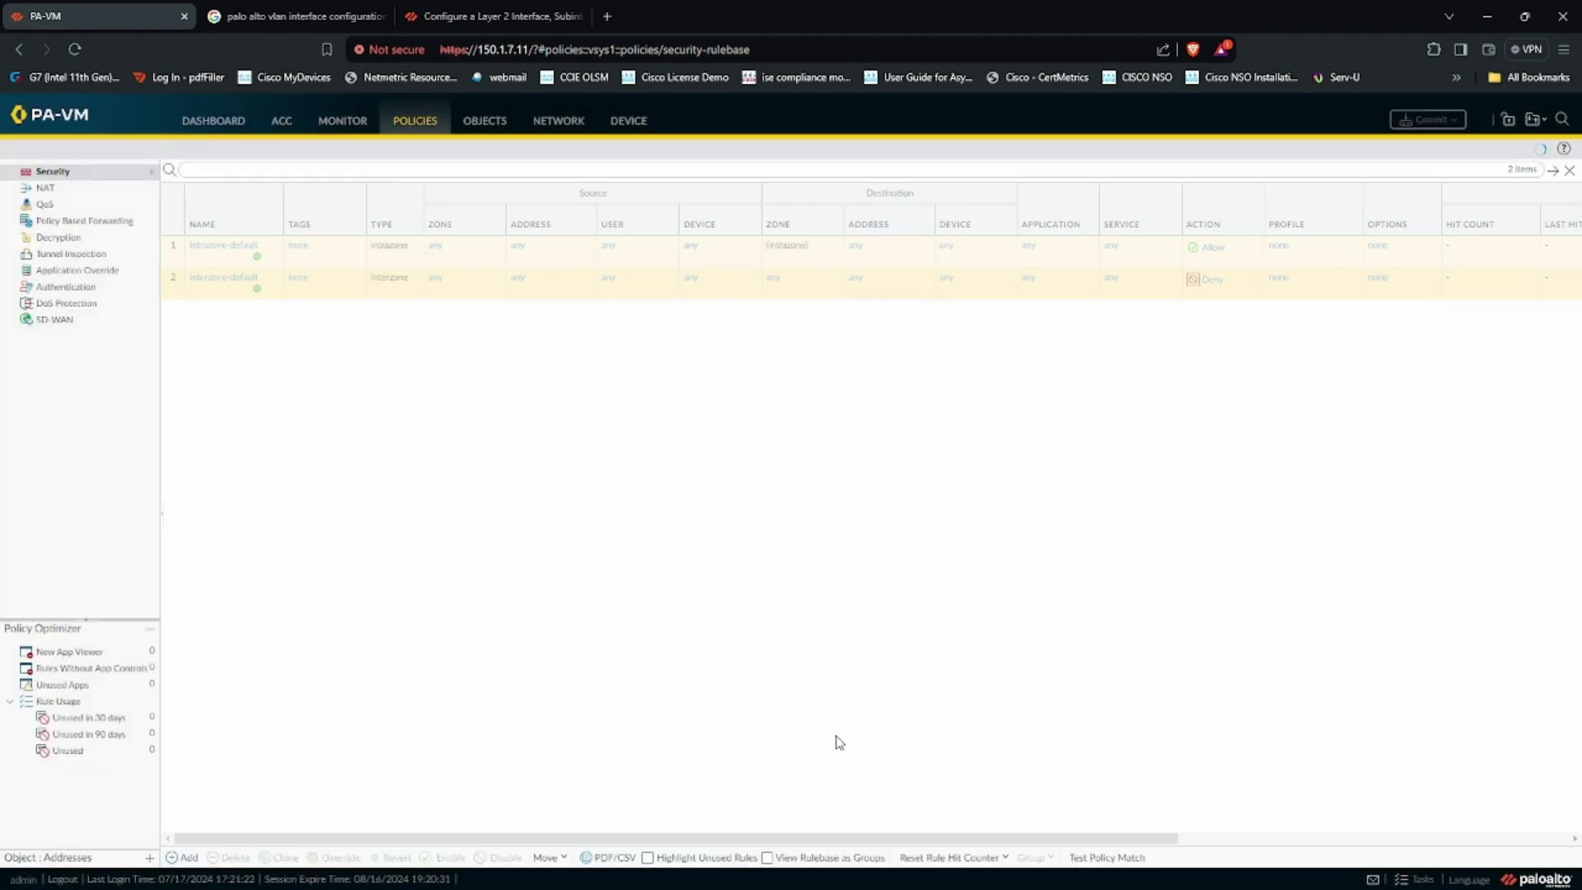
left_click(1419, 115)
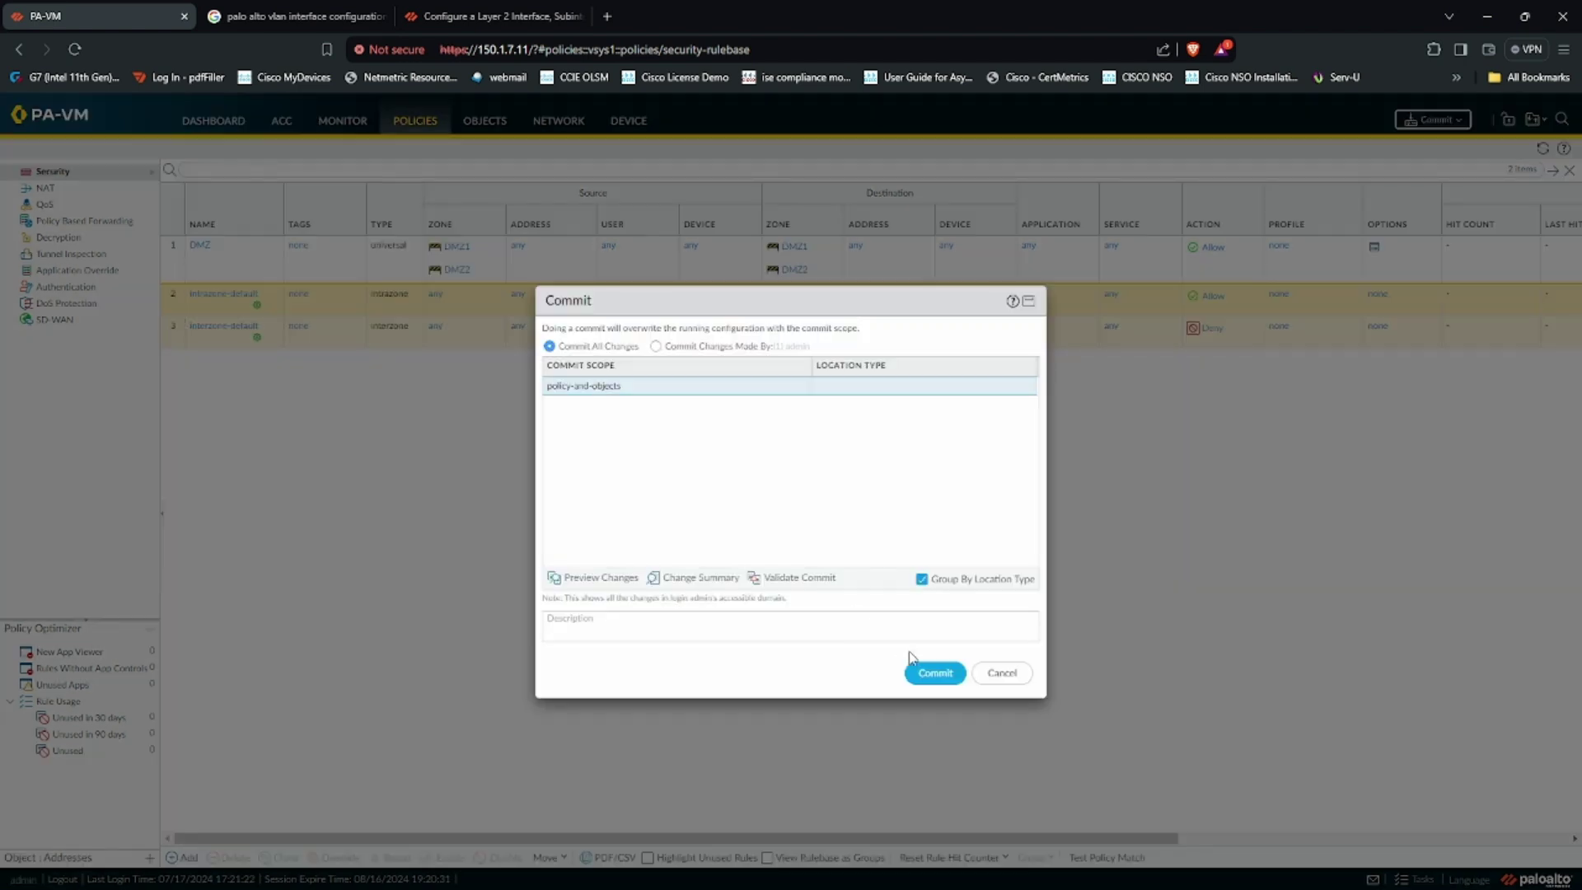
left_click(922, 673)
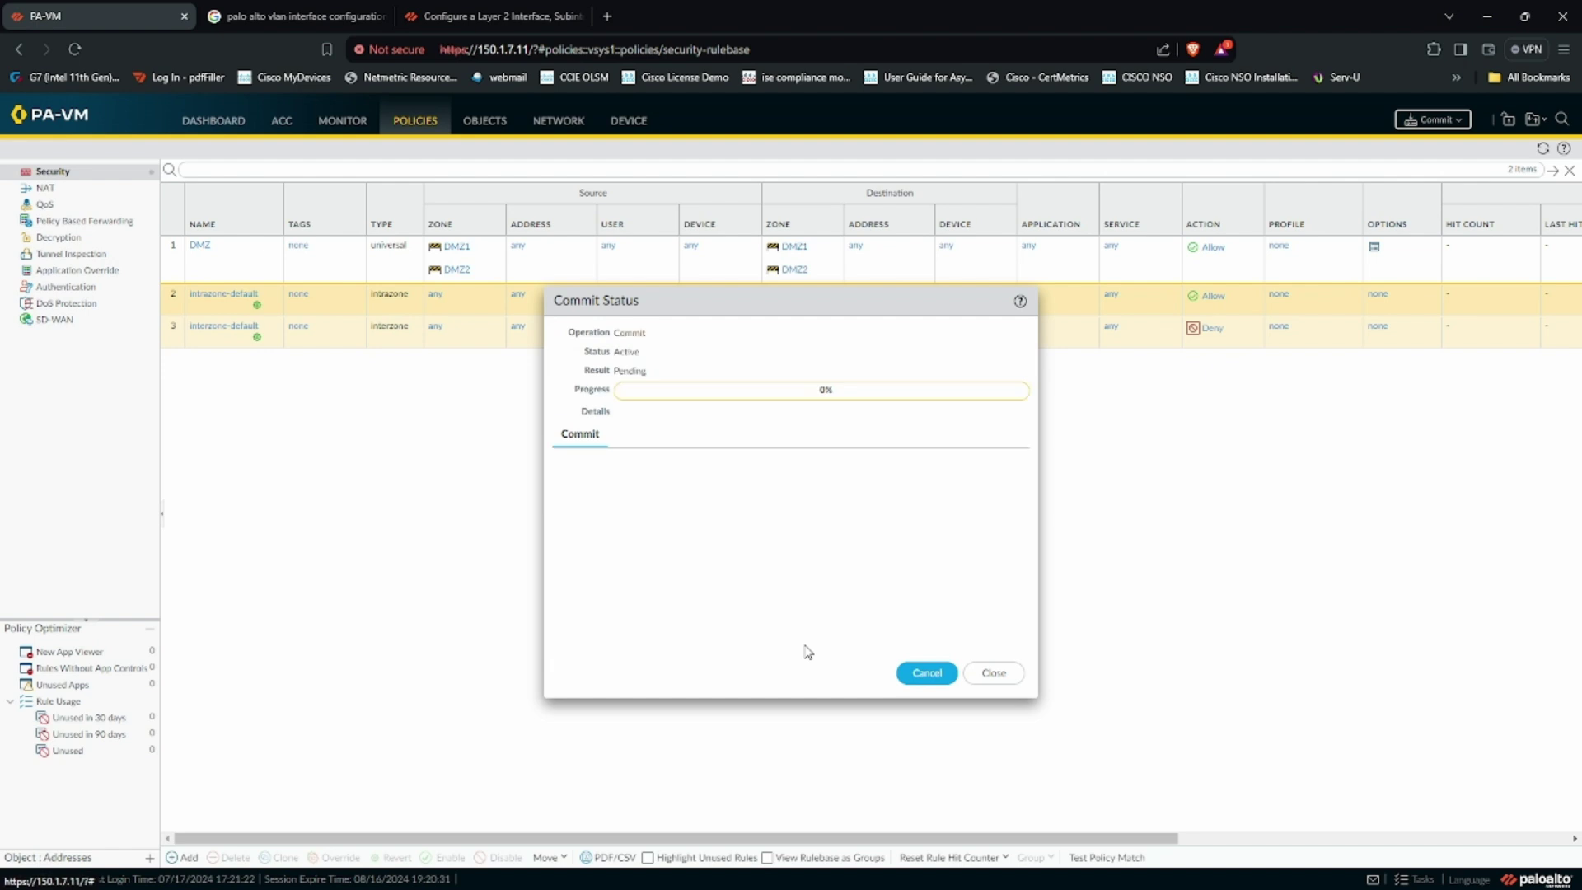
Step: Switch to the topology PDF and draw arrows pointing toward each other beneath routers R2 and R3, with a check mark
key("alt+Tab")
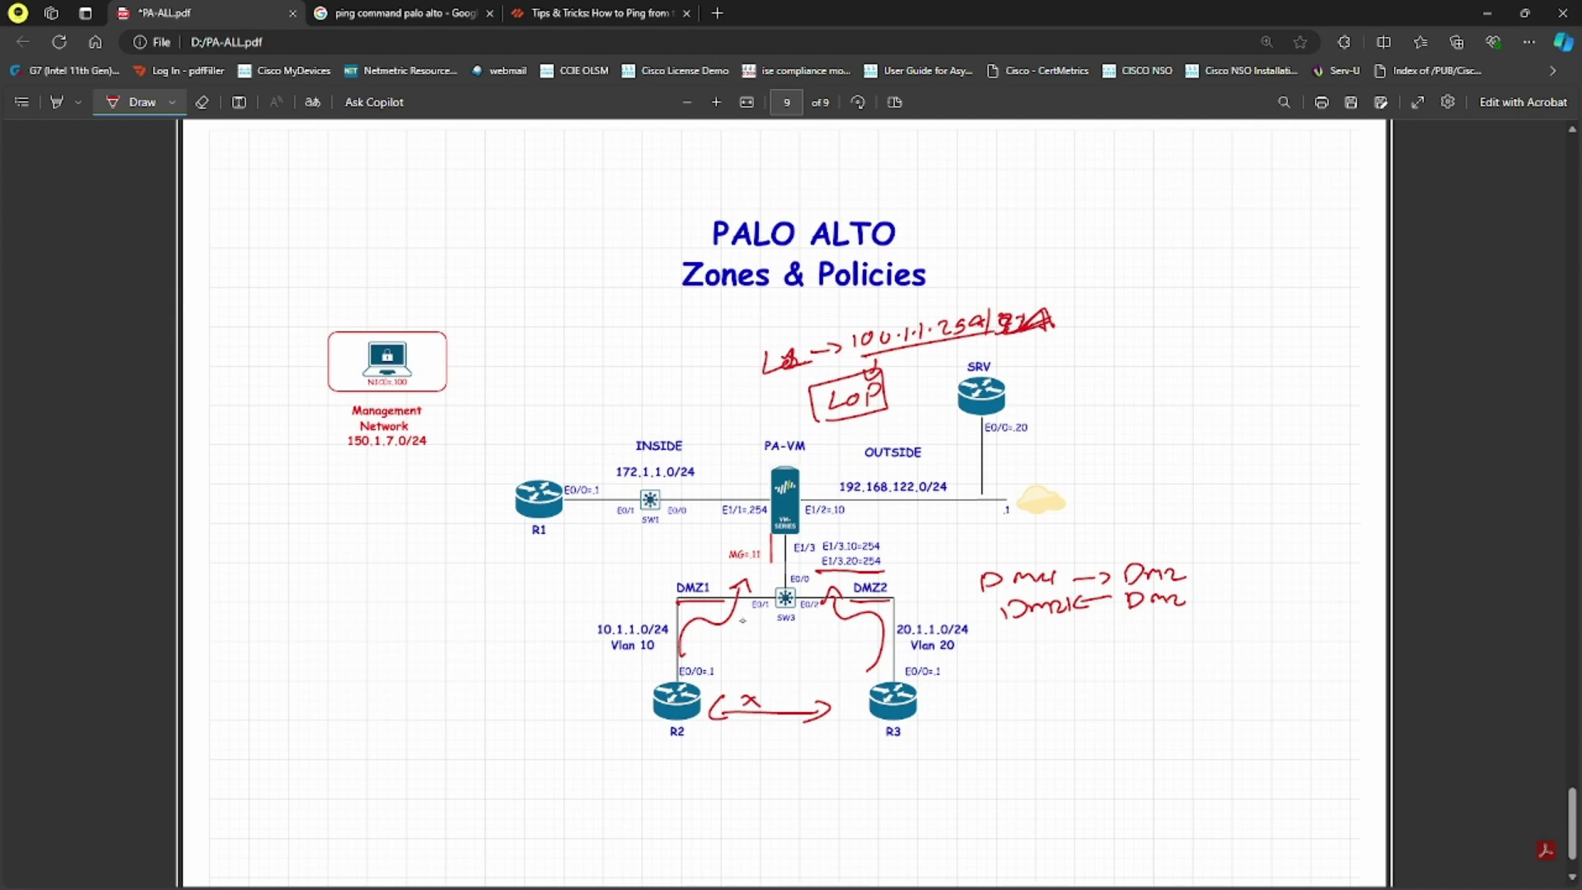
left_click_drag(665, 755, 706, 759)
mouse_move(897, 751)
left_mouse_down()
mouse_move(873, 755)
mouse_move(846, 731)
left_mouse_up()
Step: Switch to the R2 console in Remote Desktop Manager and repeat the ping to 20.1.1.1
key("alt+Tab")
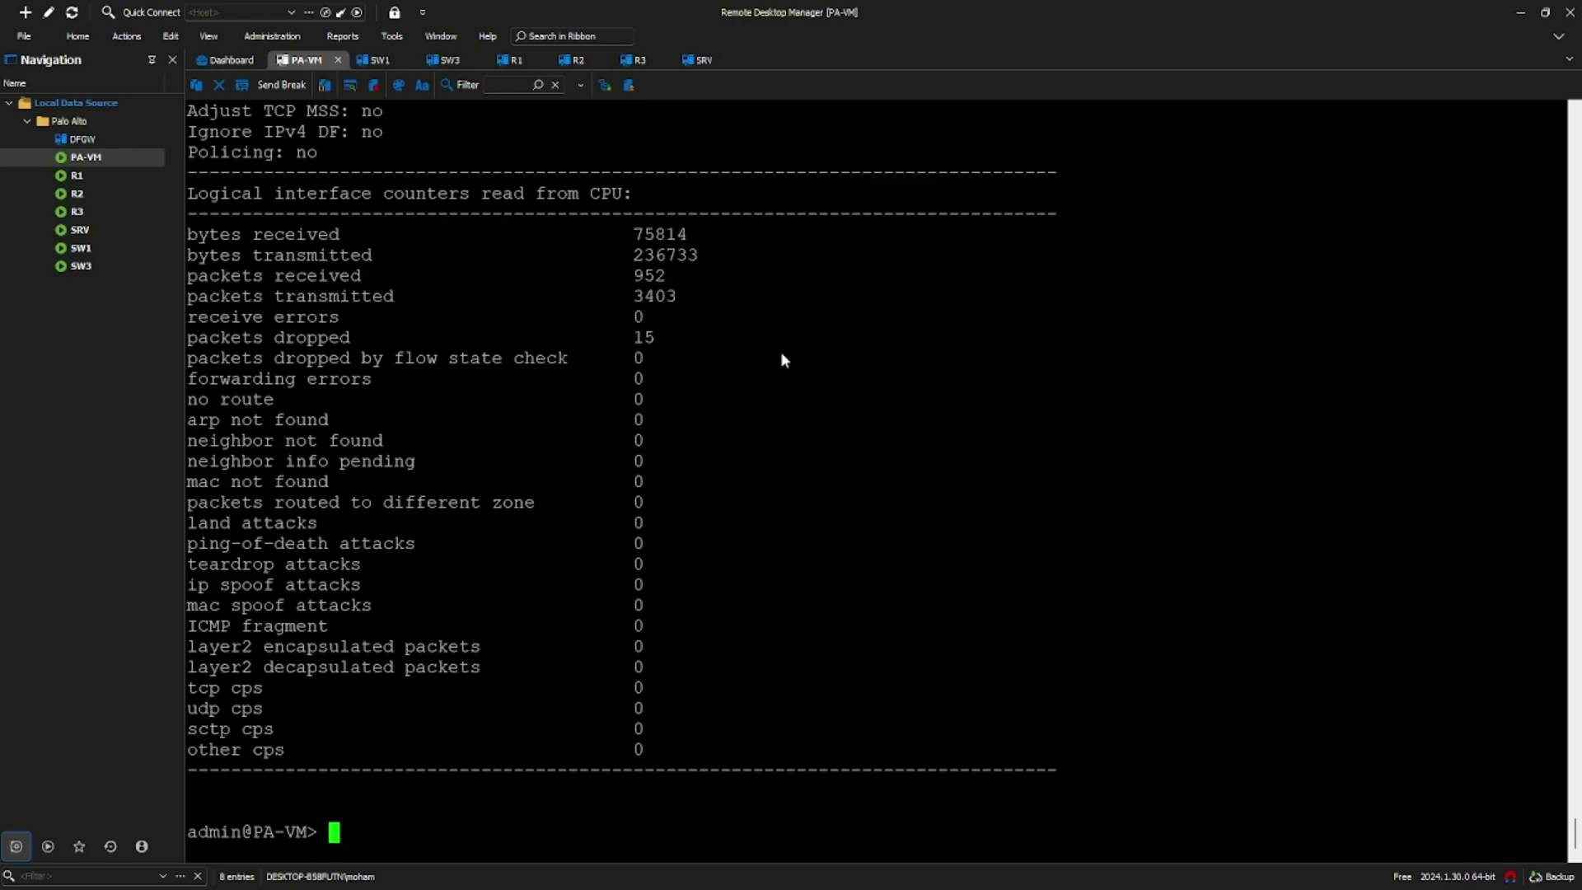
left_click(576, 61)
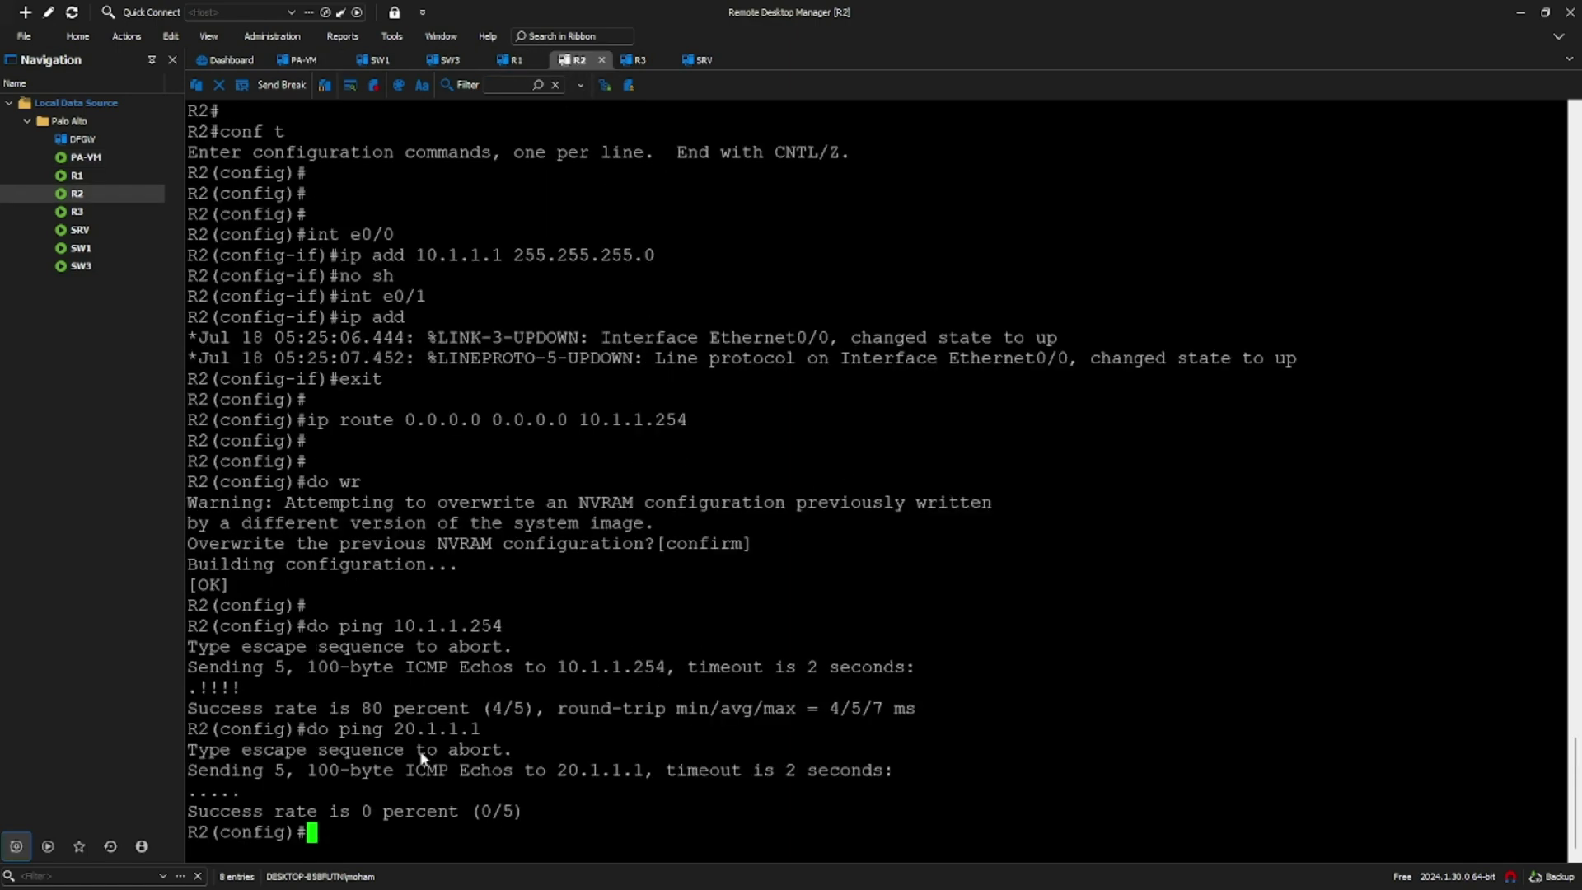
left_click(517, 740)
key("Up")
key("Return")
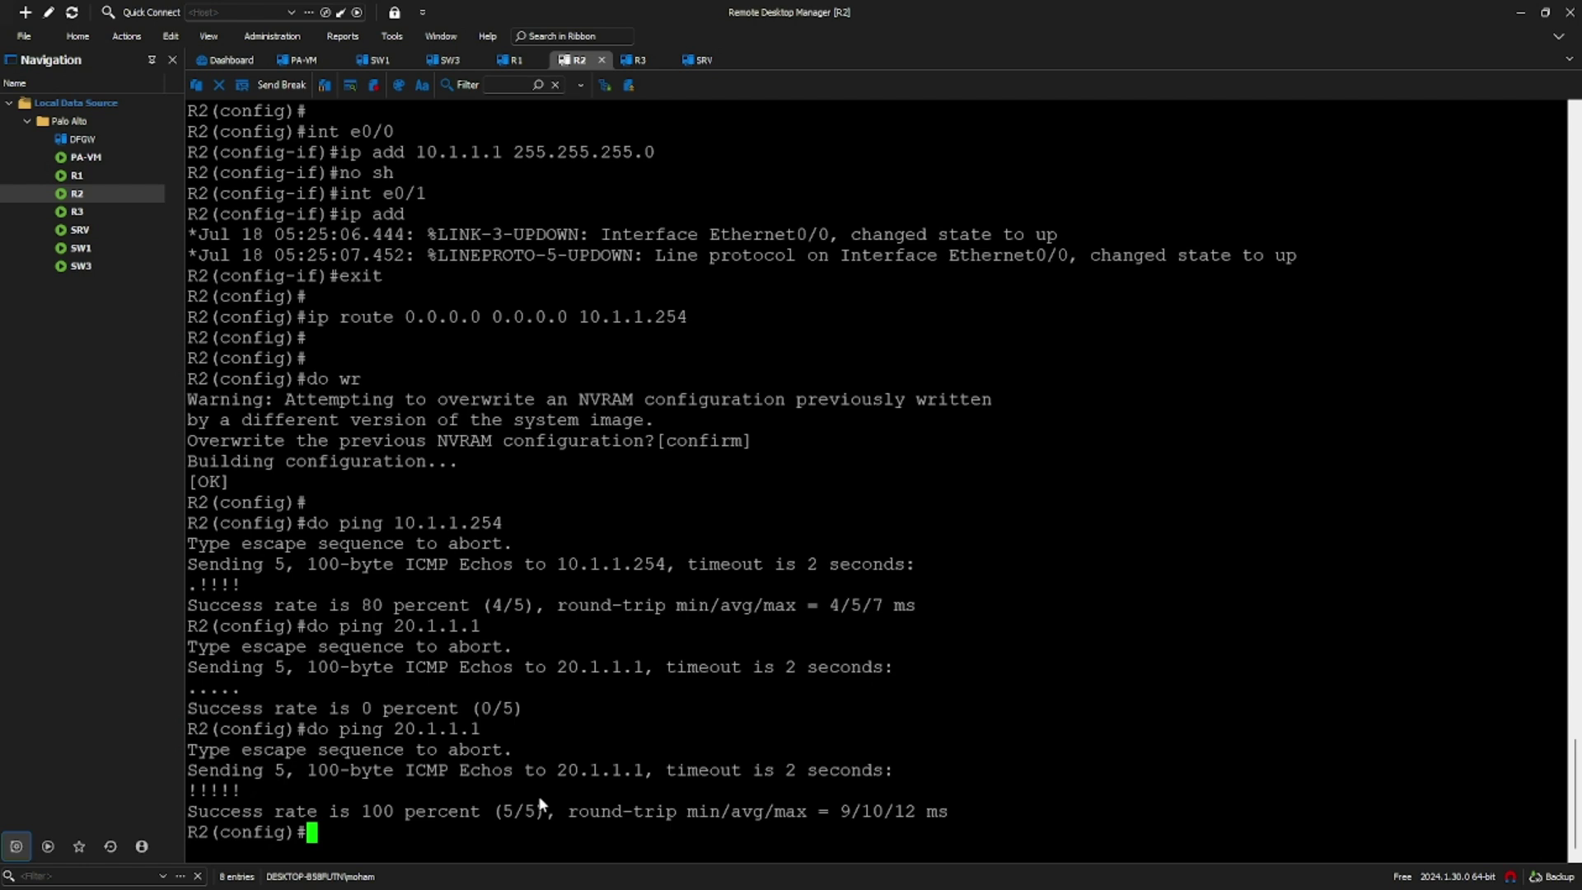
left_click_drag(215, 793, 187, 793)
Step: From the R3 console, ping 10.1.1.1 to test connectivity toward R2
left_click(636, 61)
type("do ping 10.1.1.")
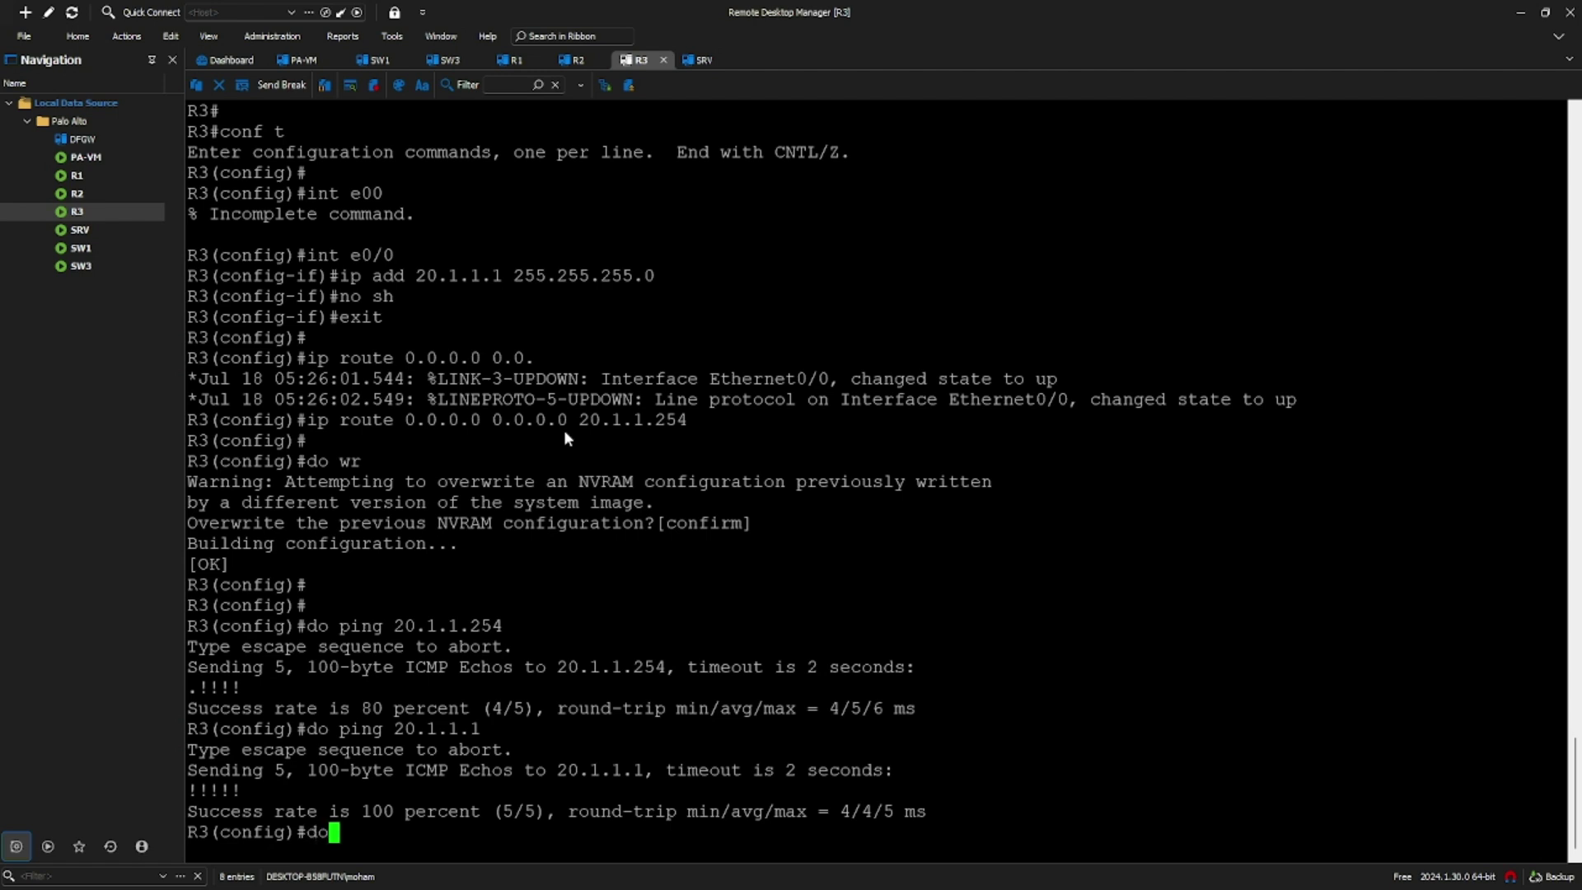
type("1")
key("Return")
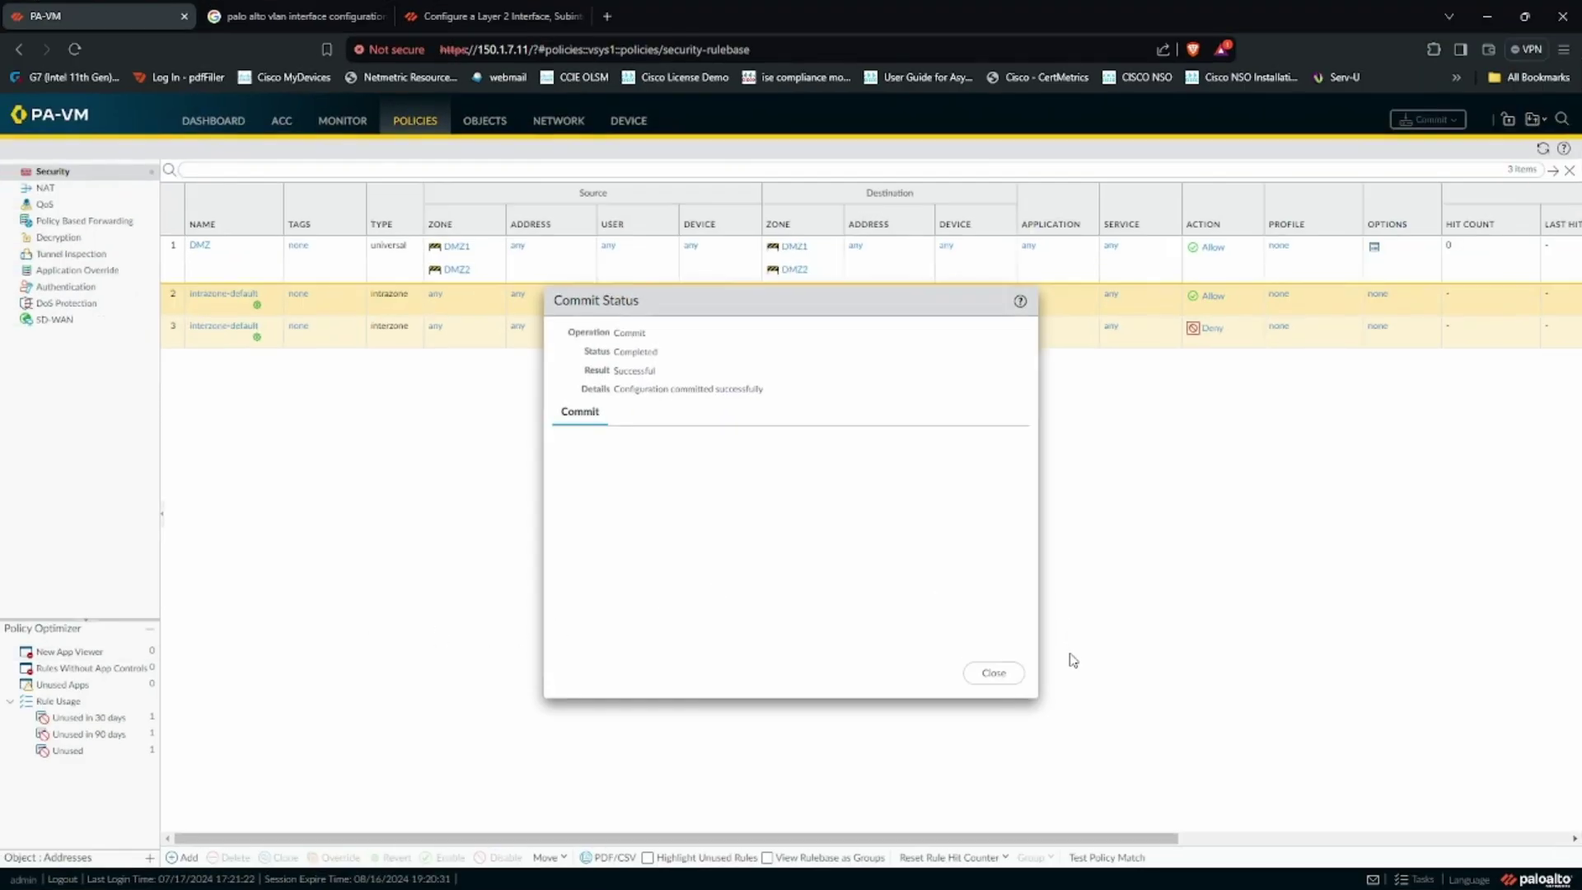
Step: Close the commit status and sketch on the topology PDF a ticked arrow from R2 to R3 and a crossed arrow from R3 to R2
left_click(994, 678)
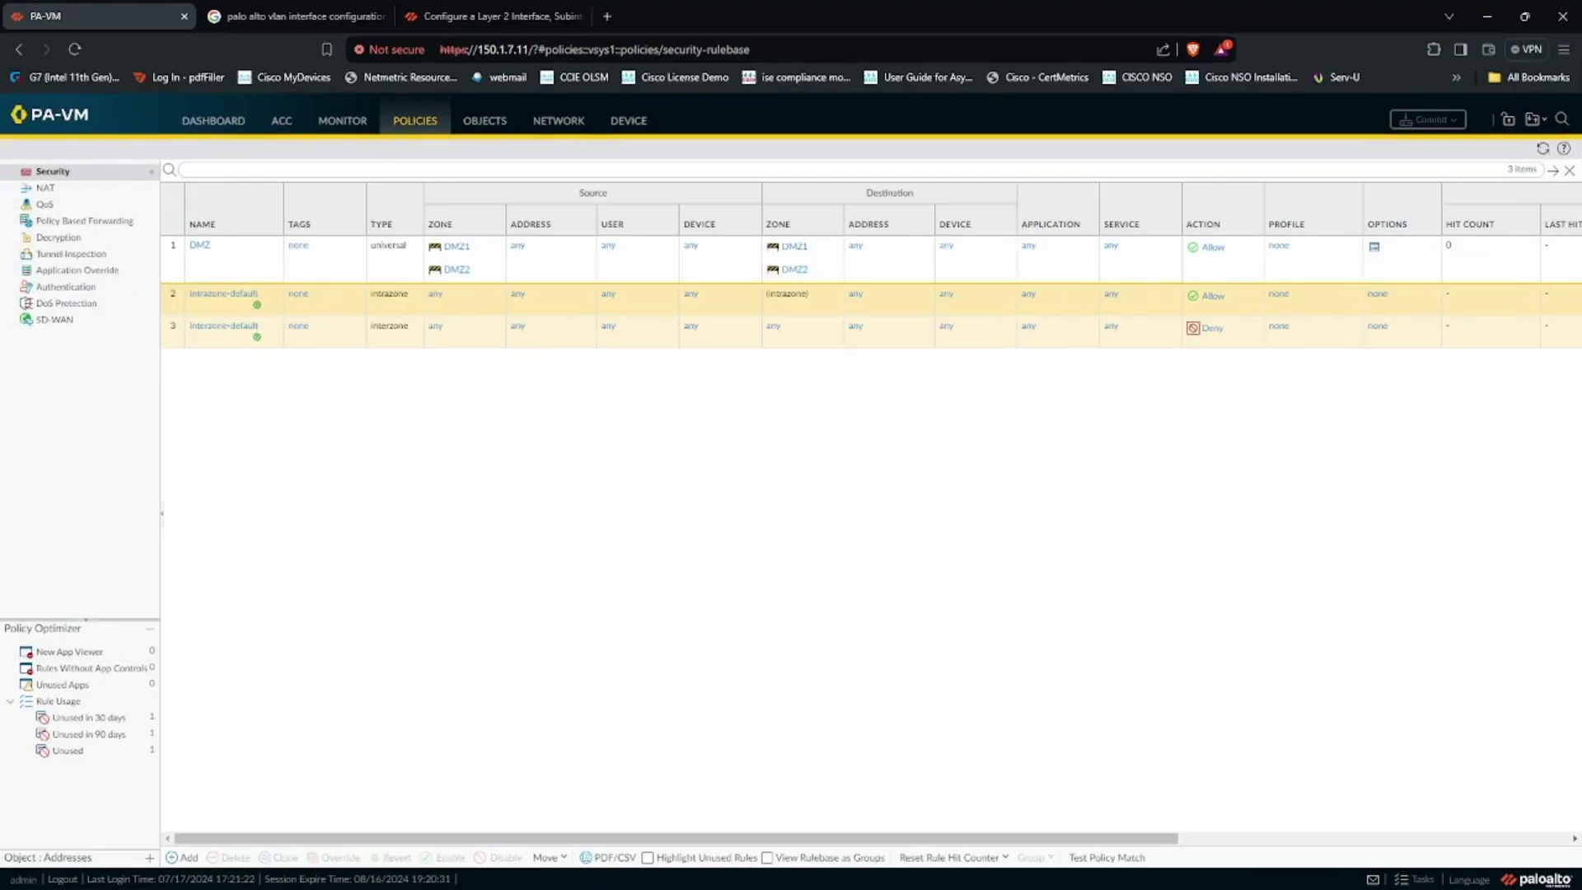
key("alt+Tab")
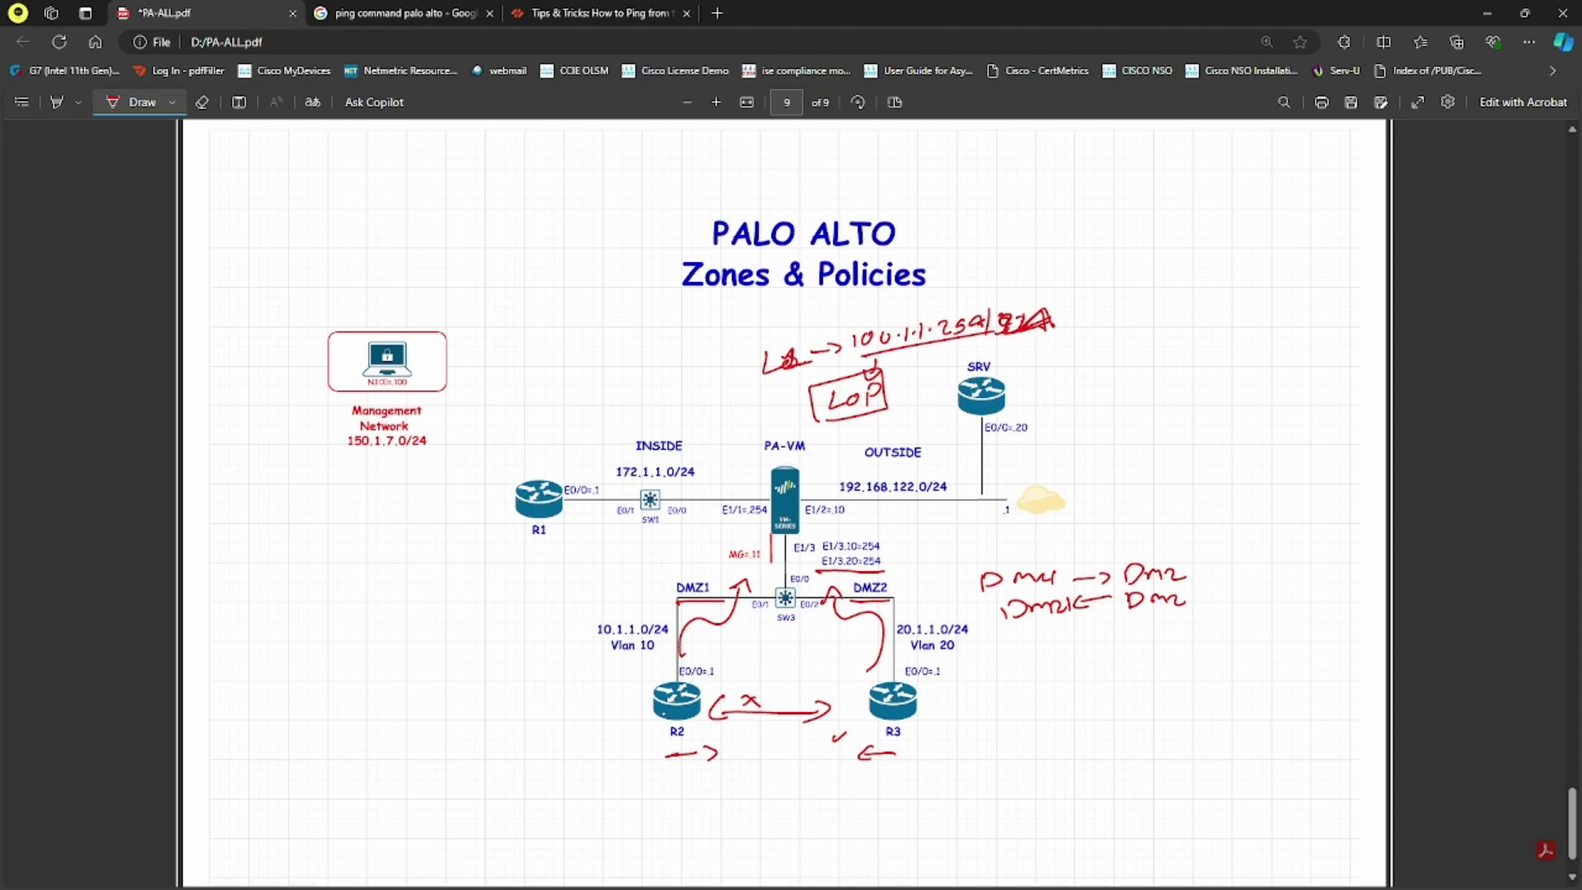
mouse_move(678, 692)
left_mouse_down()
mouse_move(725, 633)
mouse_move(853, 671)
mouse_move(787, 689)
mouse_move(746, 684)
mouse_move(742, 668)
mouse_move(802, 689)
left_mouse_up()
left_click_drag(802, 674, 782, 691)
left_click_drag(815, 633, 842, 627)
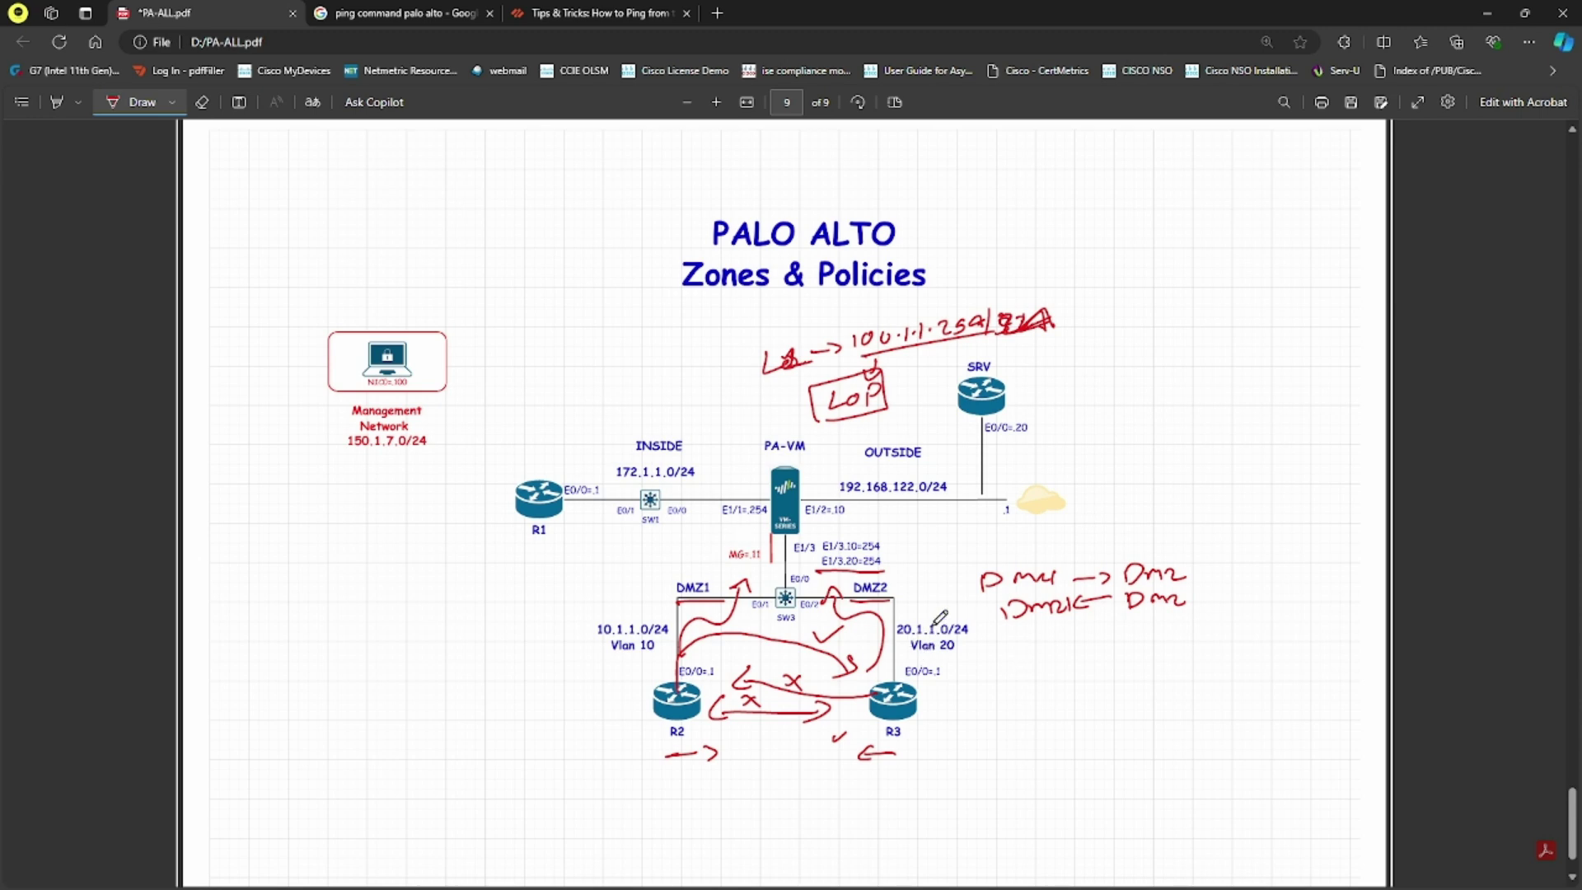
Step: Switch to the PA-VM web interface, open the DMZ rule and remove DMZ2 from its source zones
key("alt+Tab")
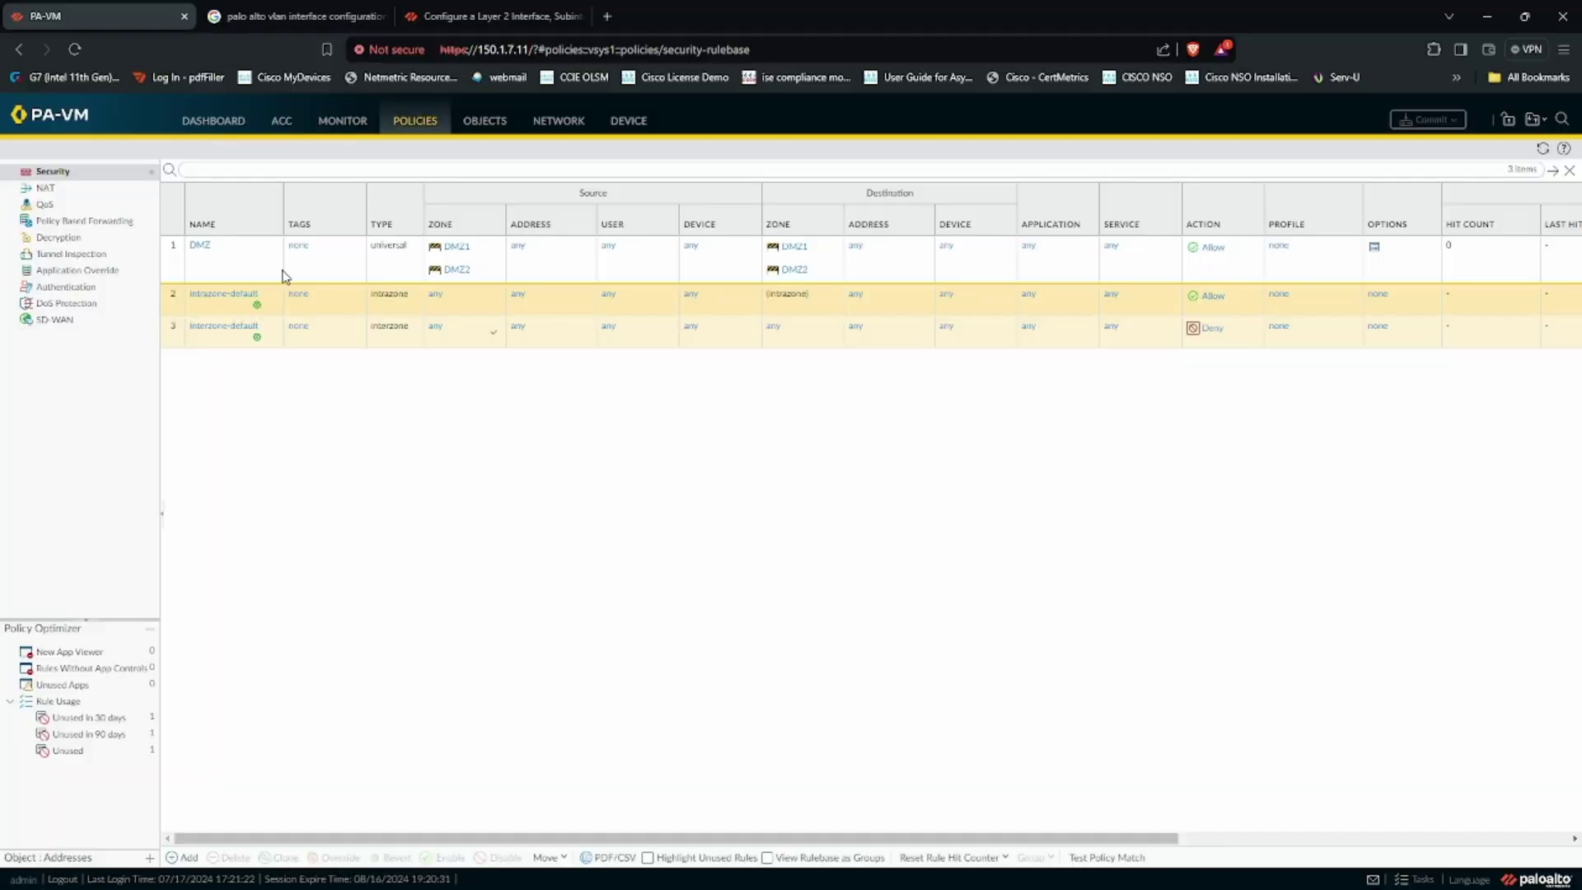
left_click(227, 255)
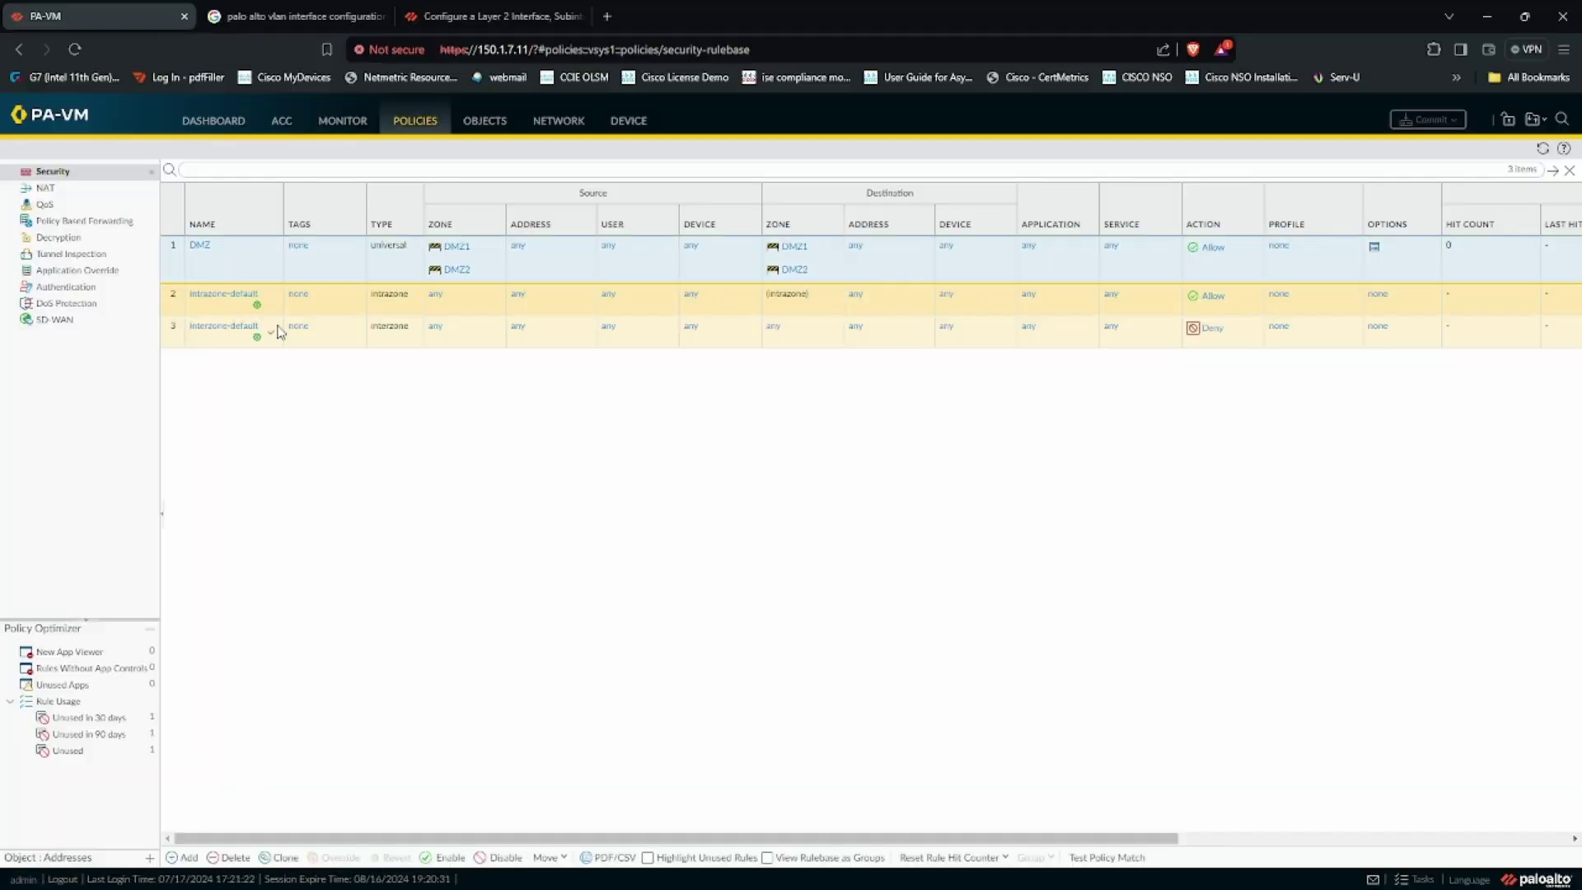
left_click(199, 246)
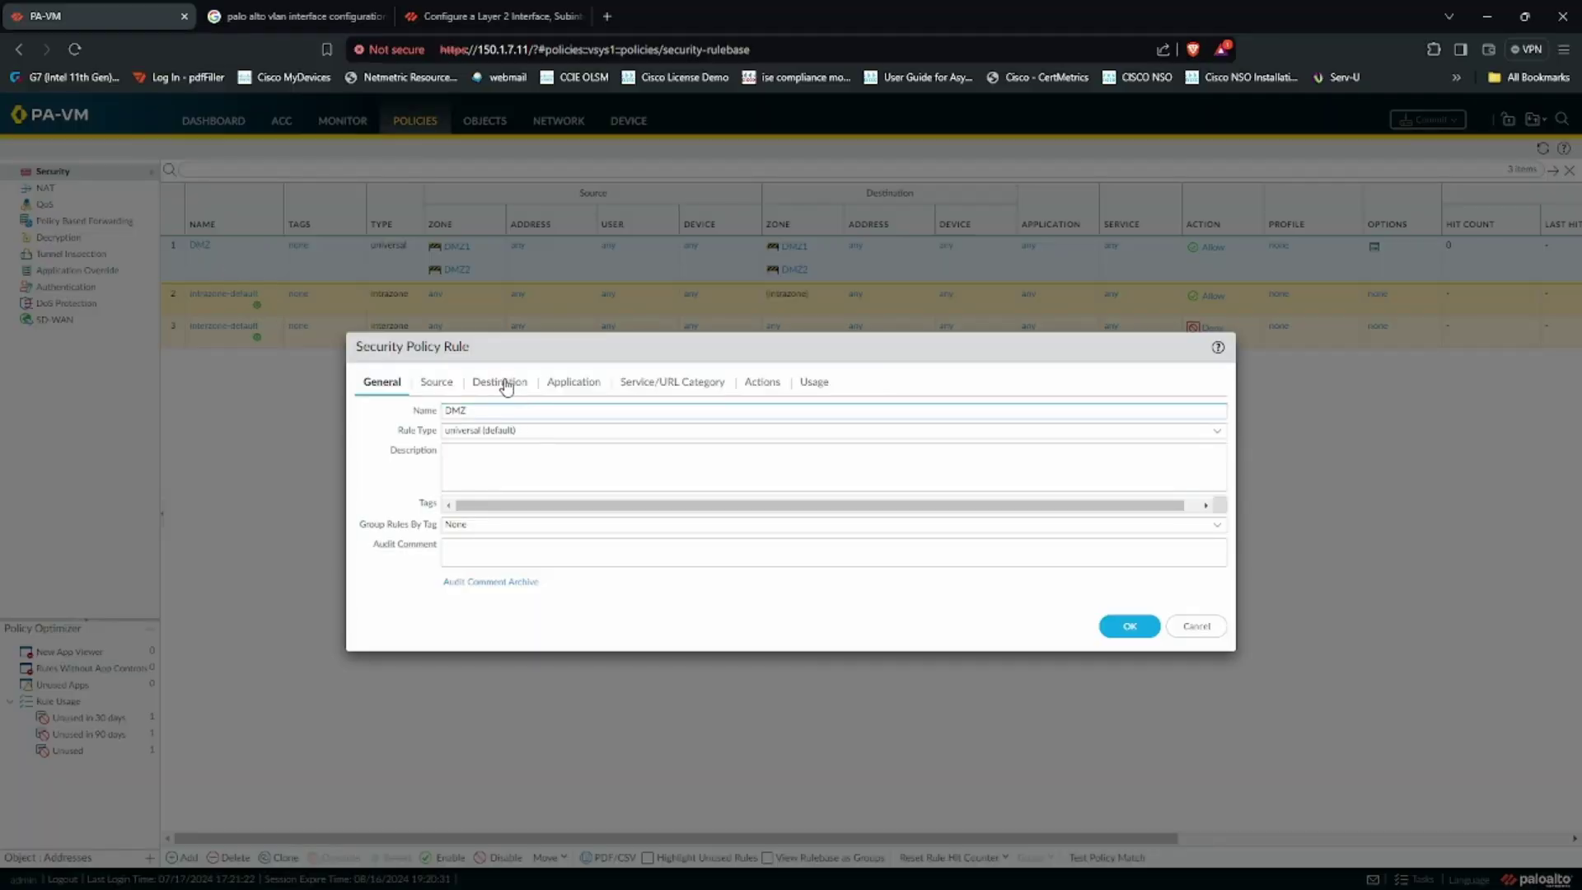
left_click(440, 382)
left_click(365, 476)
left_click(424, 588)
Step: Remove DMZ1 from the destination zones of the DMZ rule
left_click(499, 382)
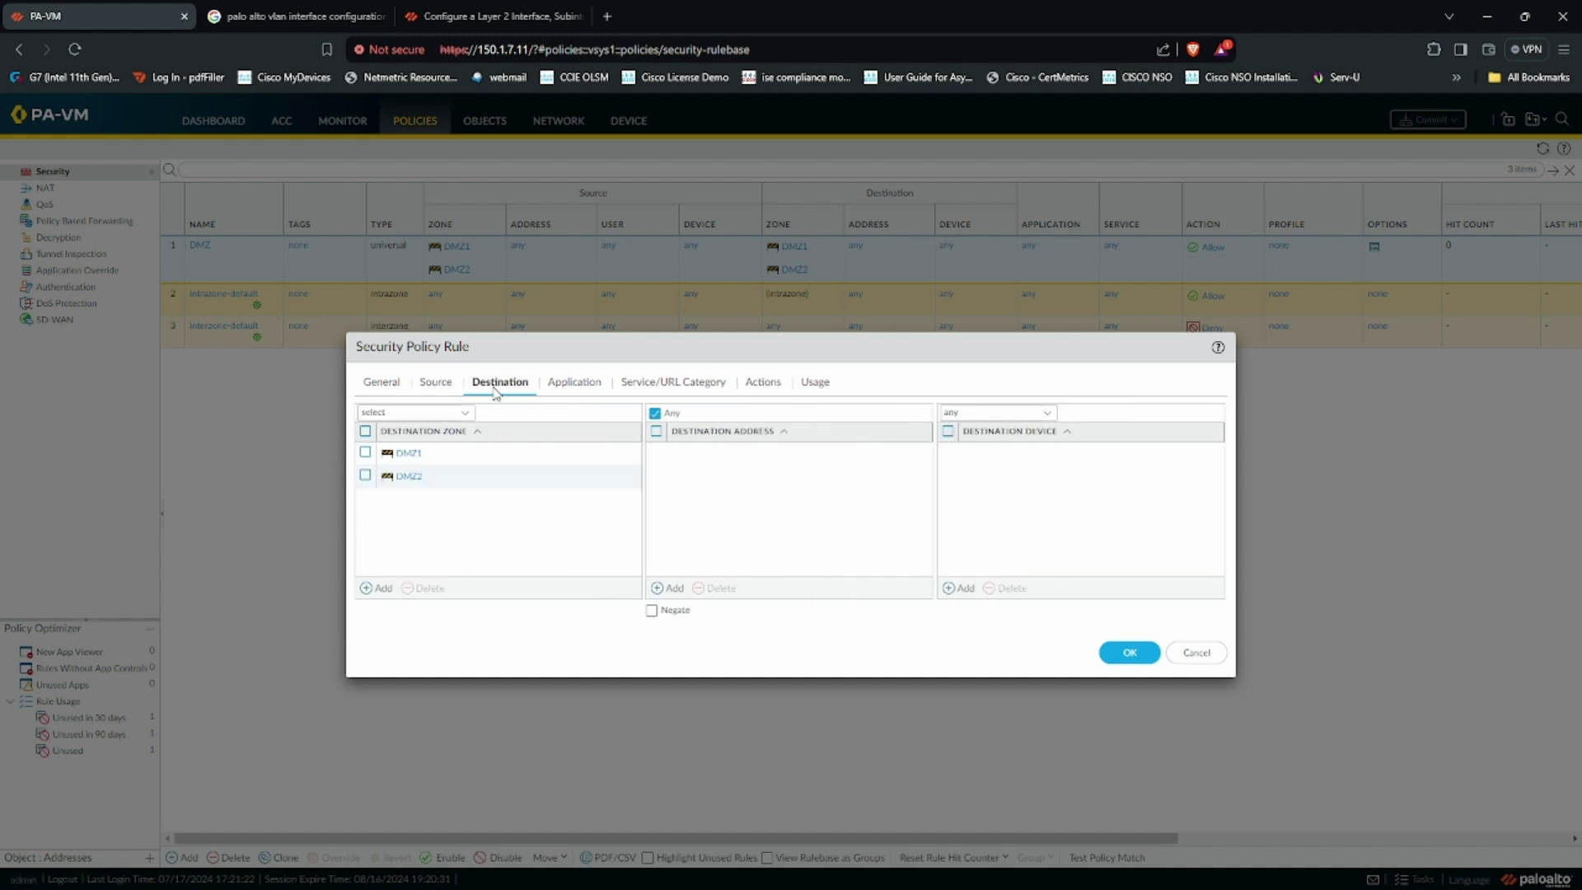
left_click(365, 452)
left_click(427, 588)
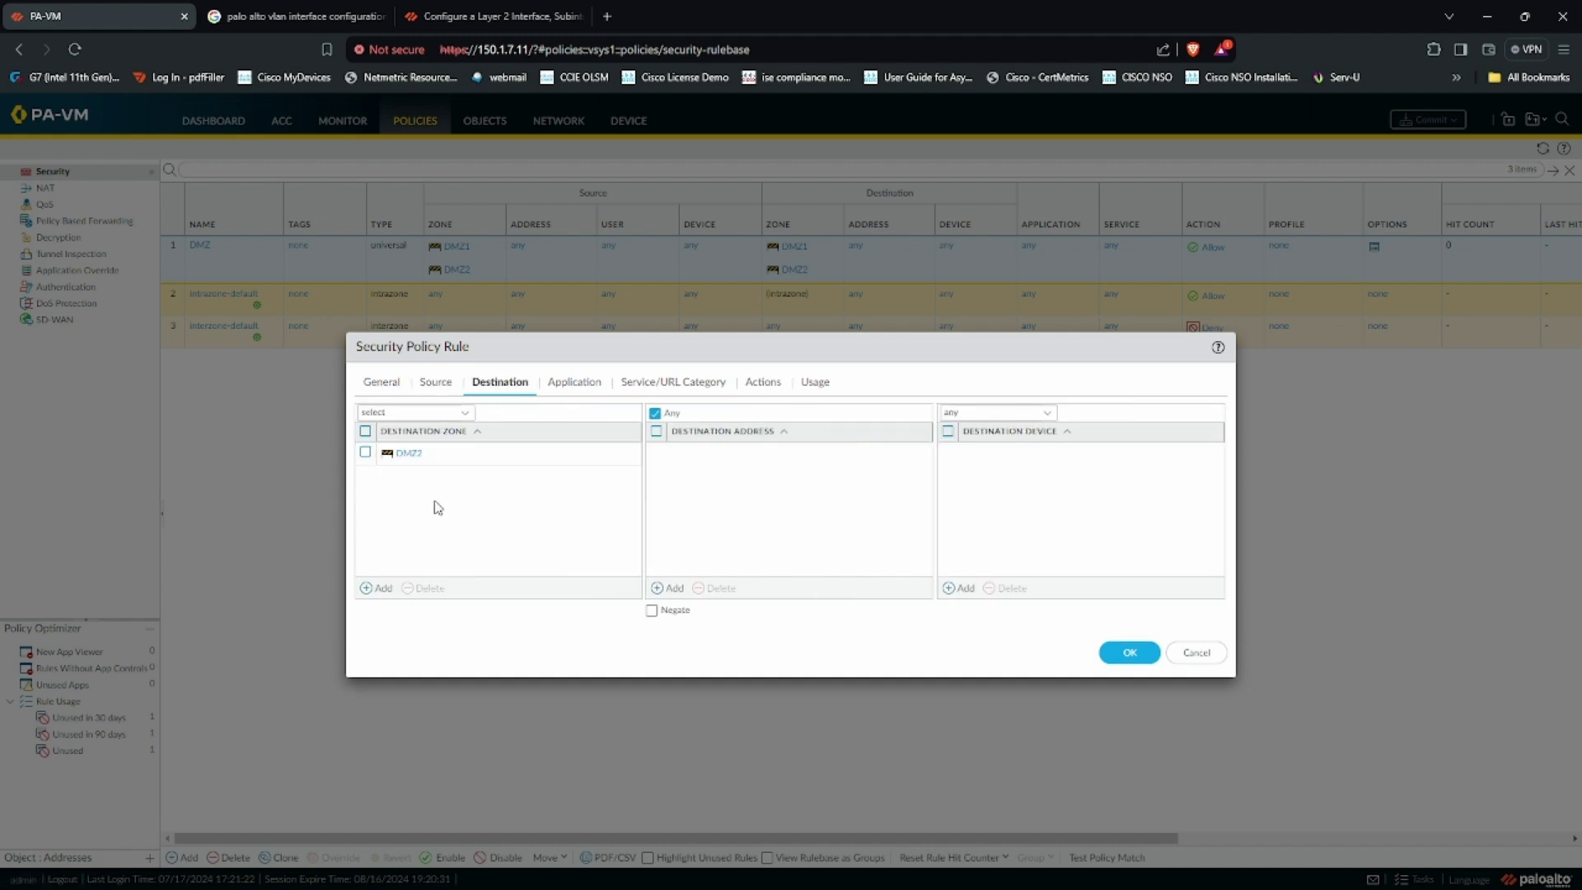
Step: Check the DMZ rule's source and destination zones, save the rule, commit the configuration and close the commit status
left_click(437, 385)
left_click(498, 379)
left_click(1126, 654)
left_click(1430, 121)
left_click(935, 673)
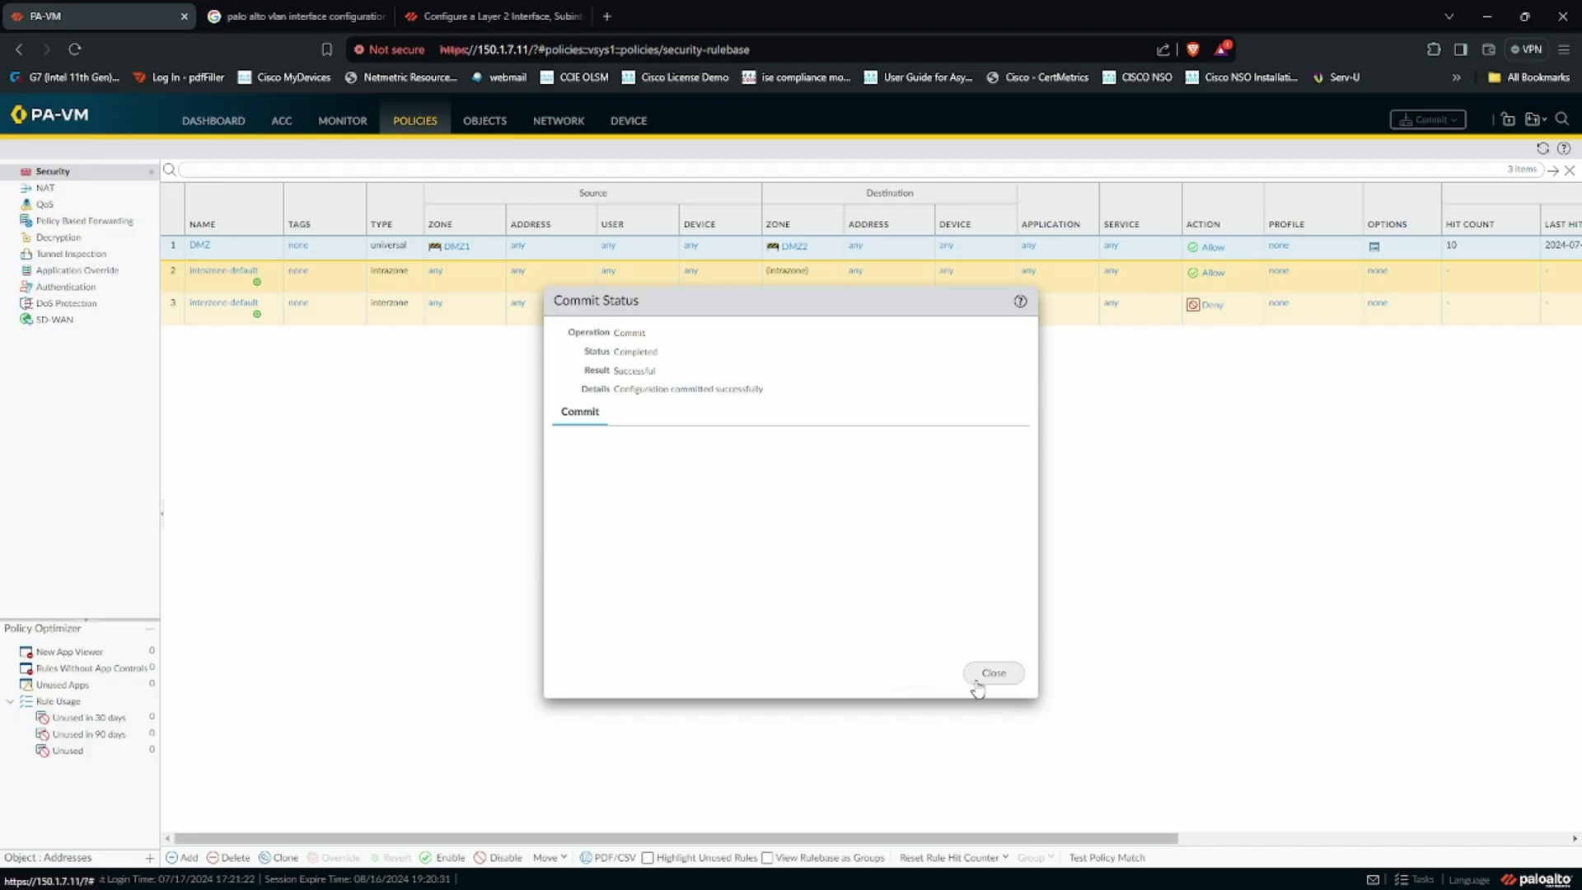
left_click(981, 677)
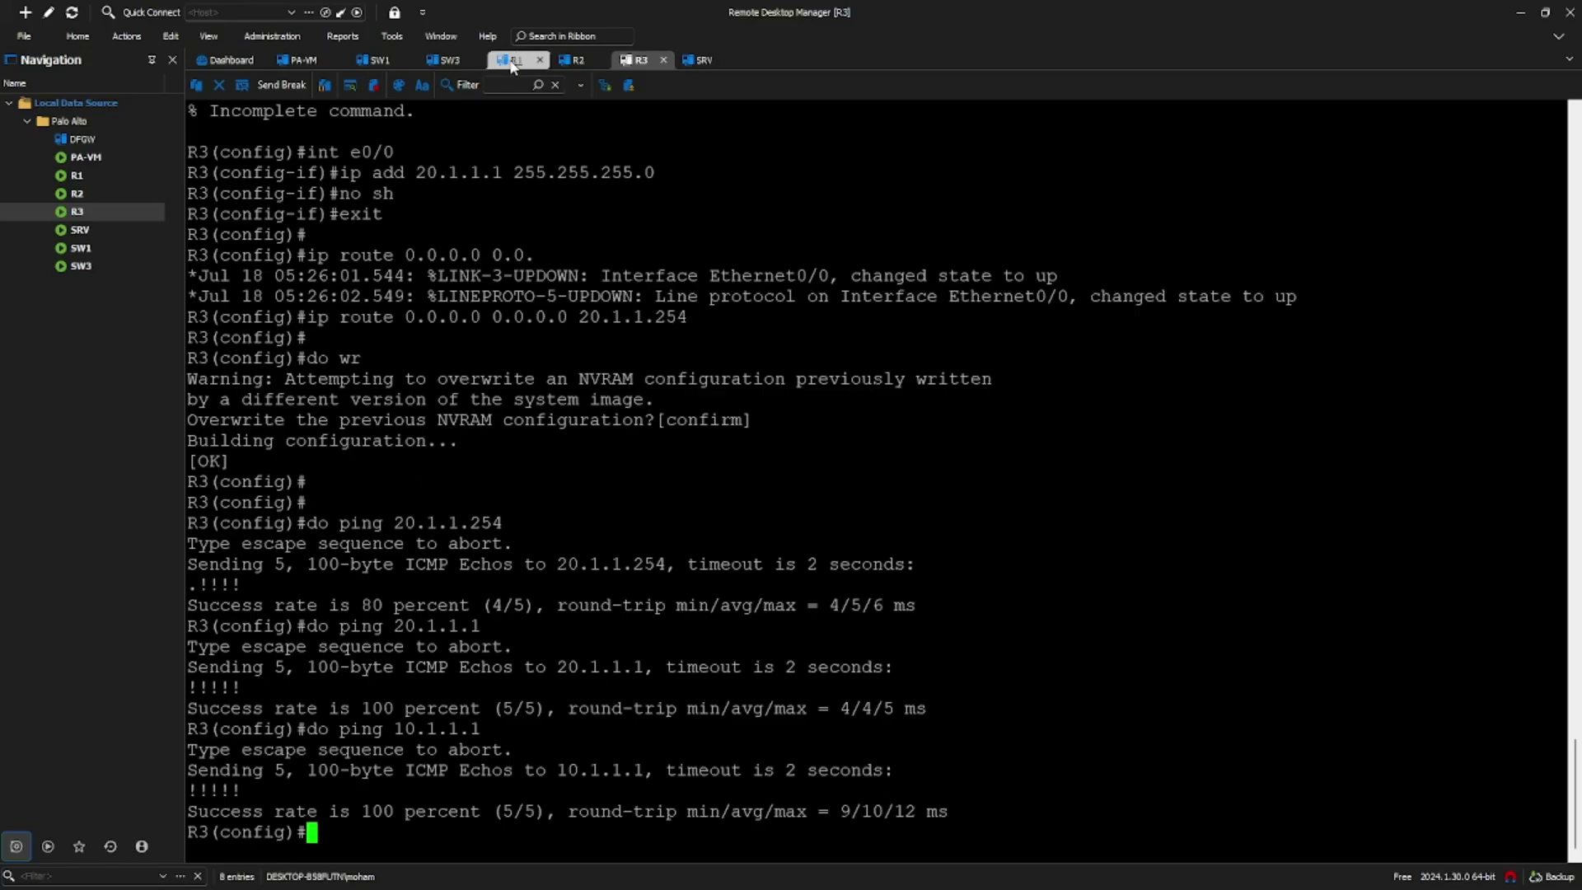
Step: Switch to Remote Desktop Manager and repeat the ping to 20.1.1.1 from the R2 console
left_click(577, 64)
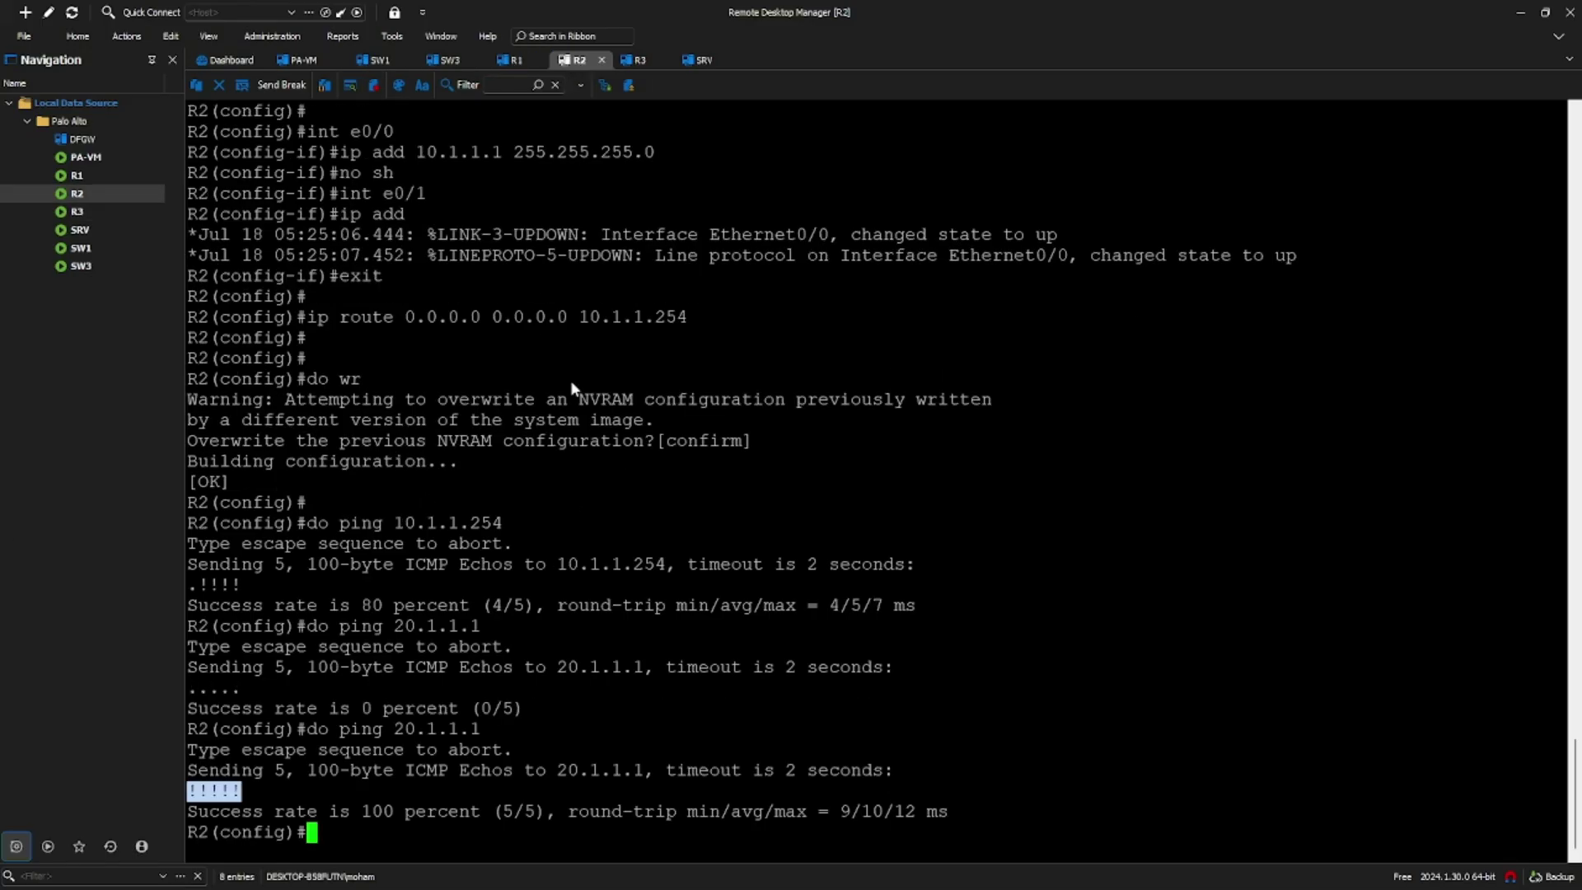
key("Return")
key("Return")
key("Return")
key("Up")
key("Return")
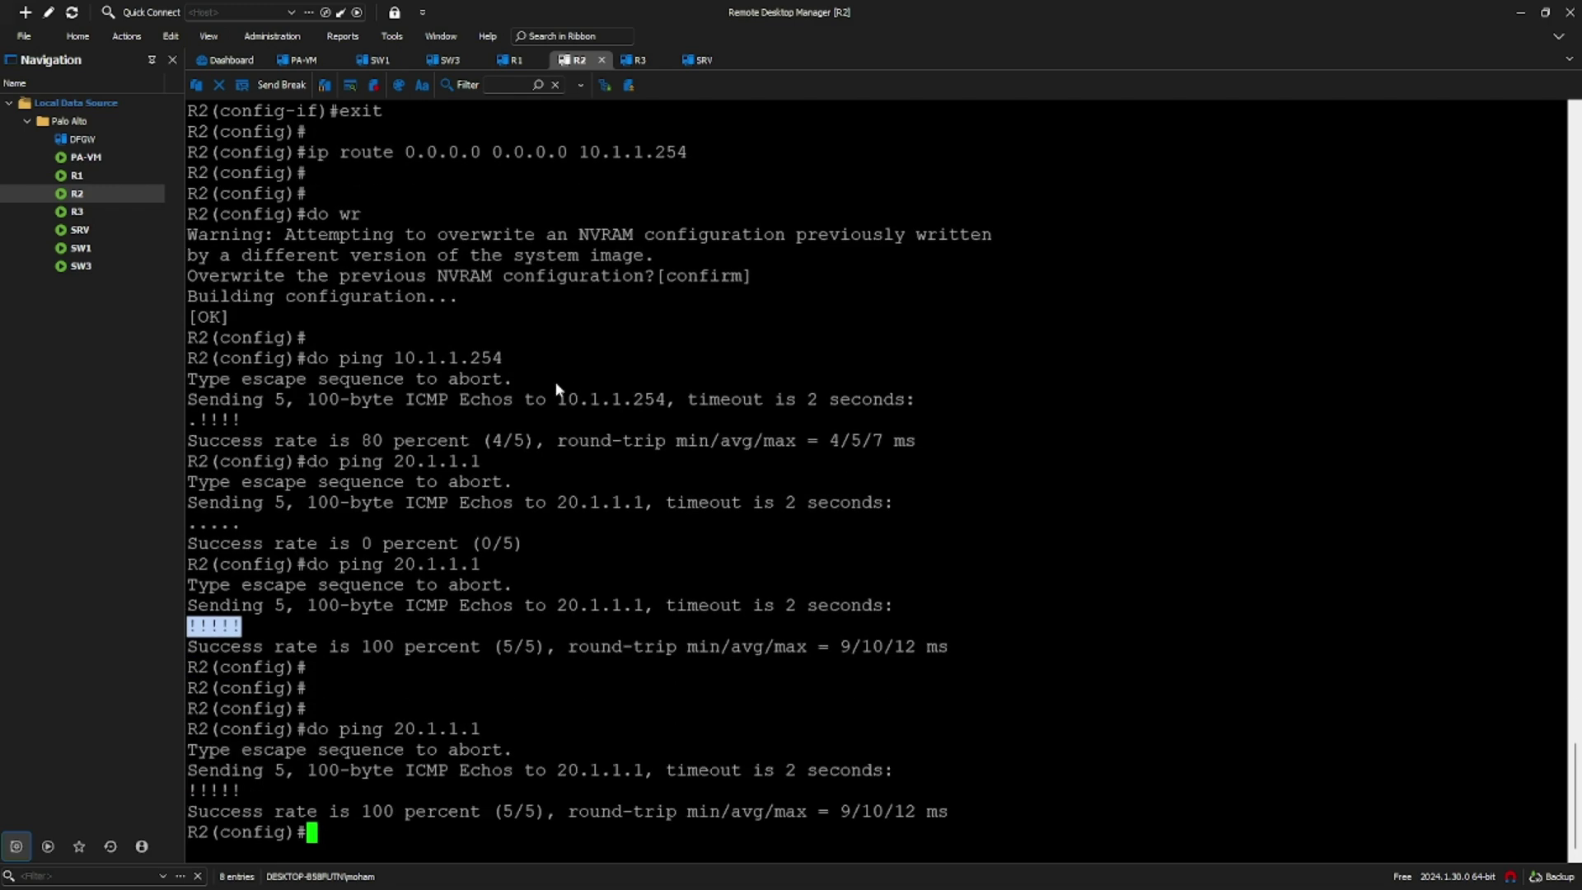
Step: From the R3 console, repeat the ping to 10.1.1.1 to test the reverse direction toward R2
left_click(638, 63)
key("Up")
key("Return")
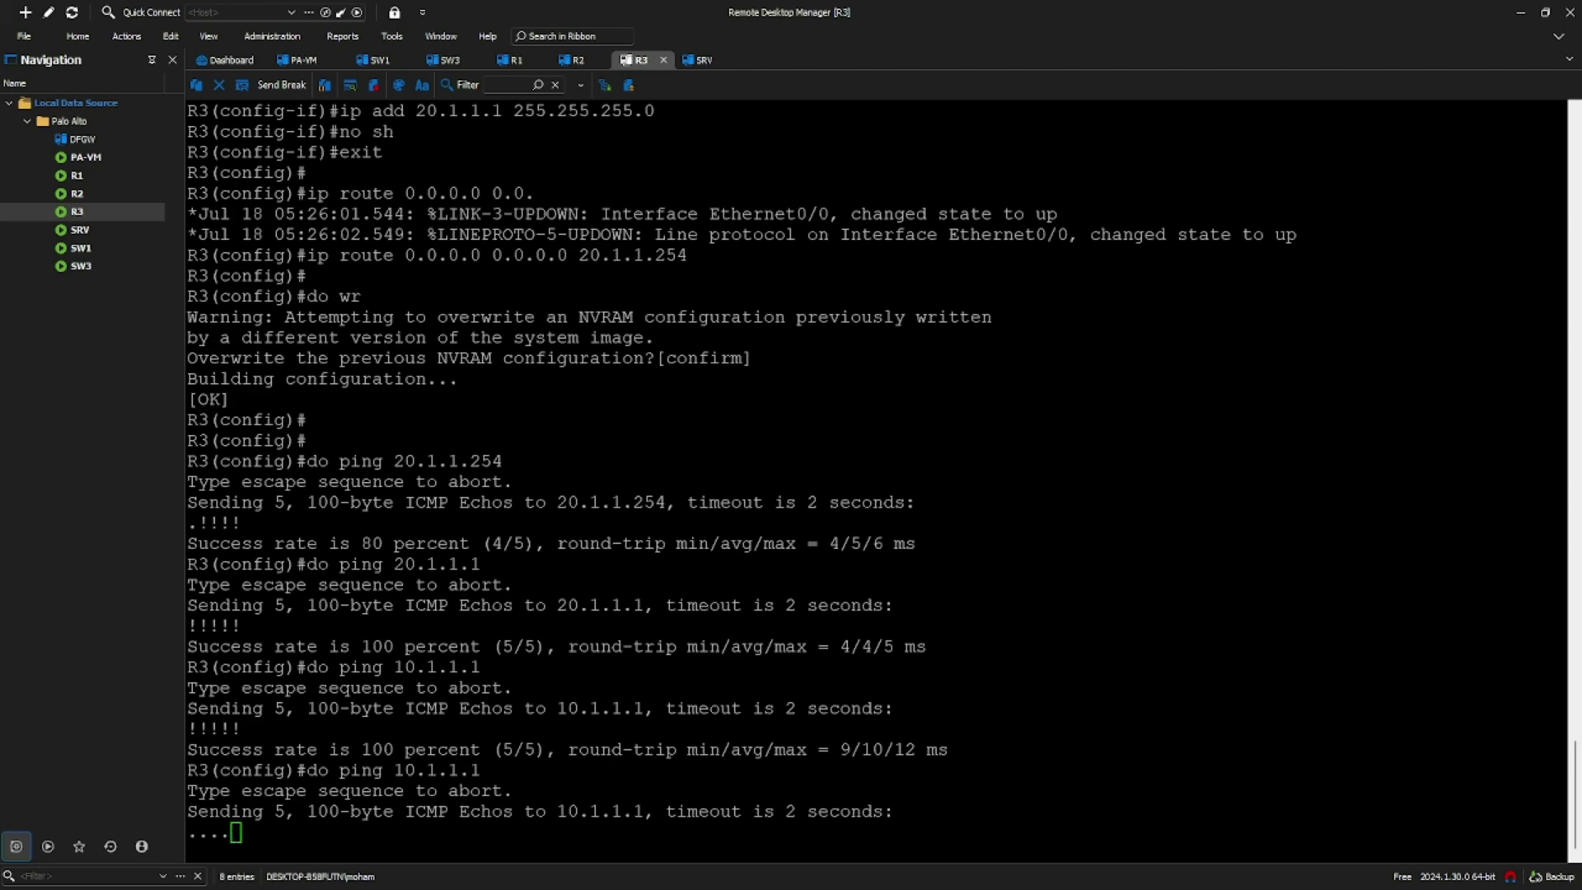
Step: Switch to the topology PDF and activate the Erase tool for the drawn annotations
key("alt+Tab")
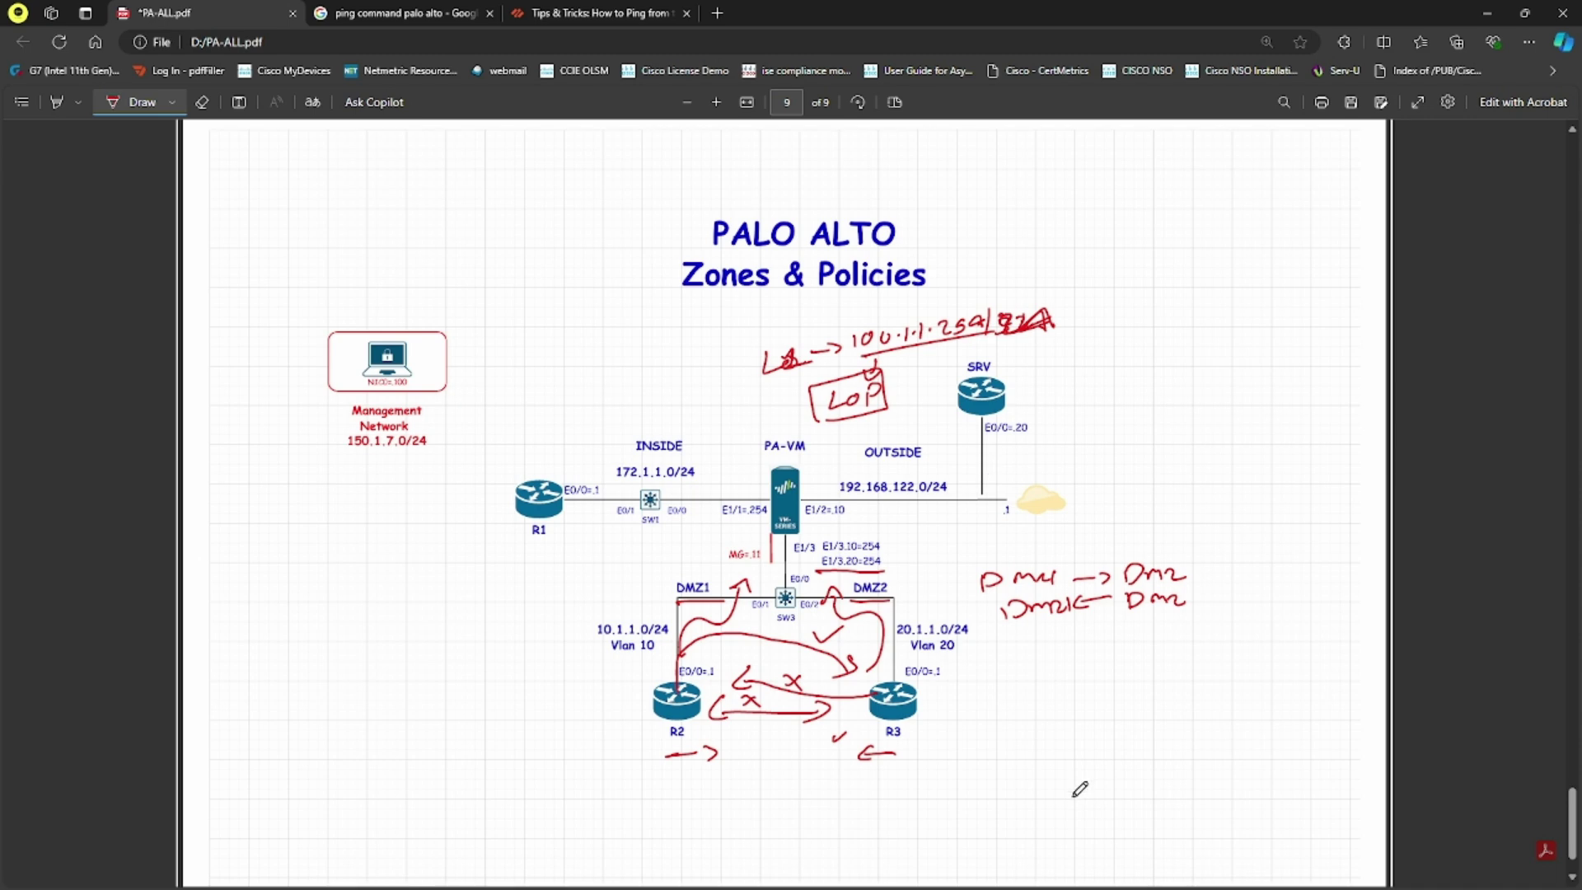
left_click(992, 759)
left_click(201, 101)
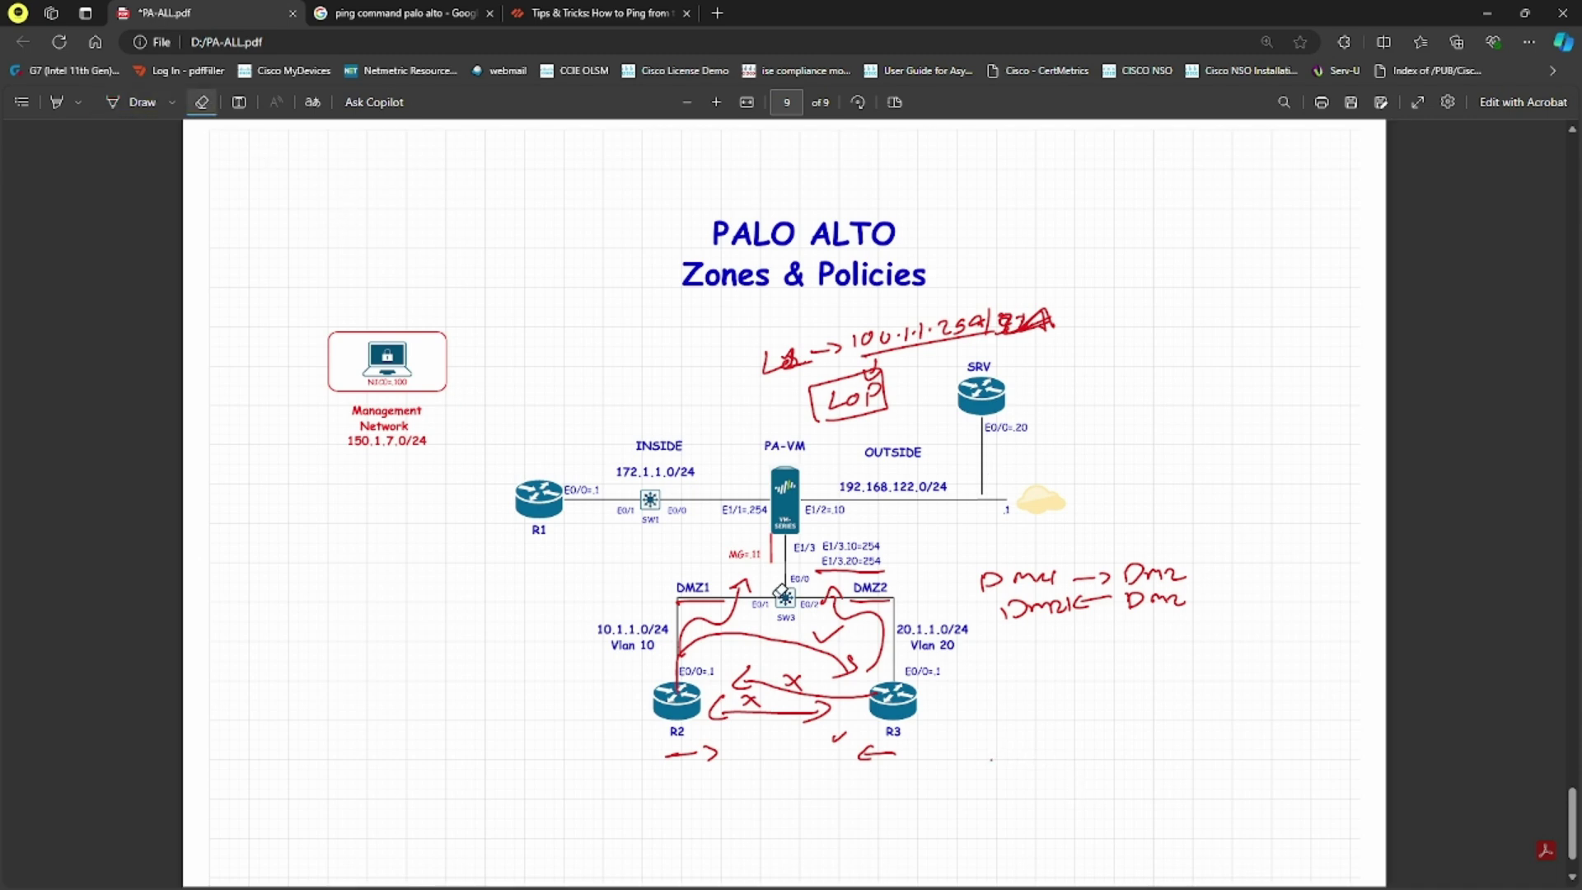
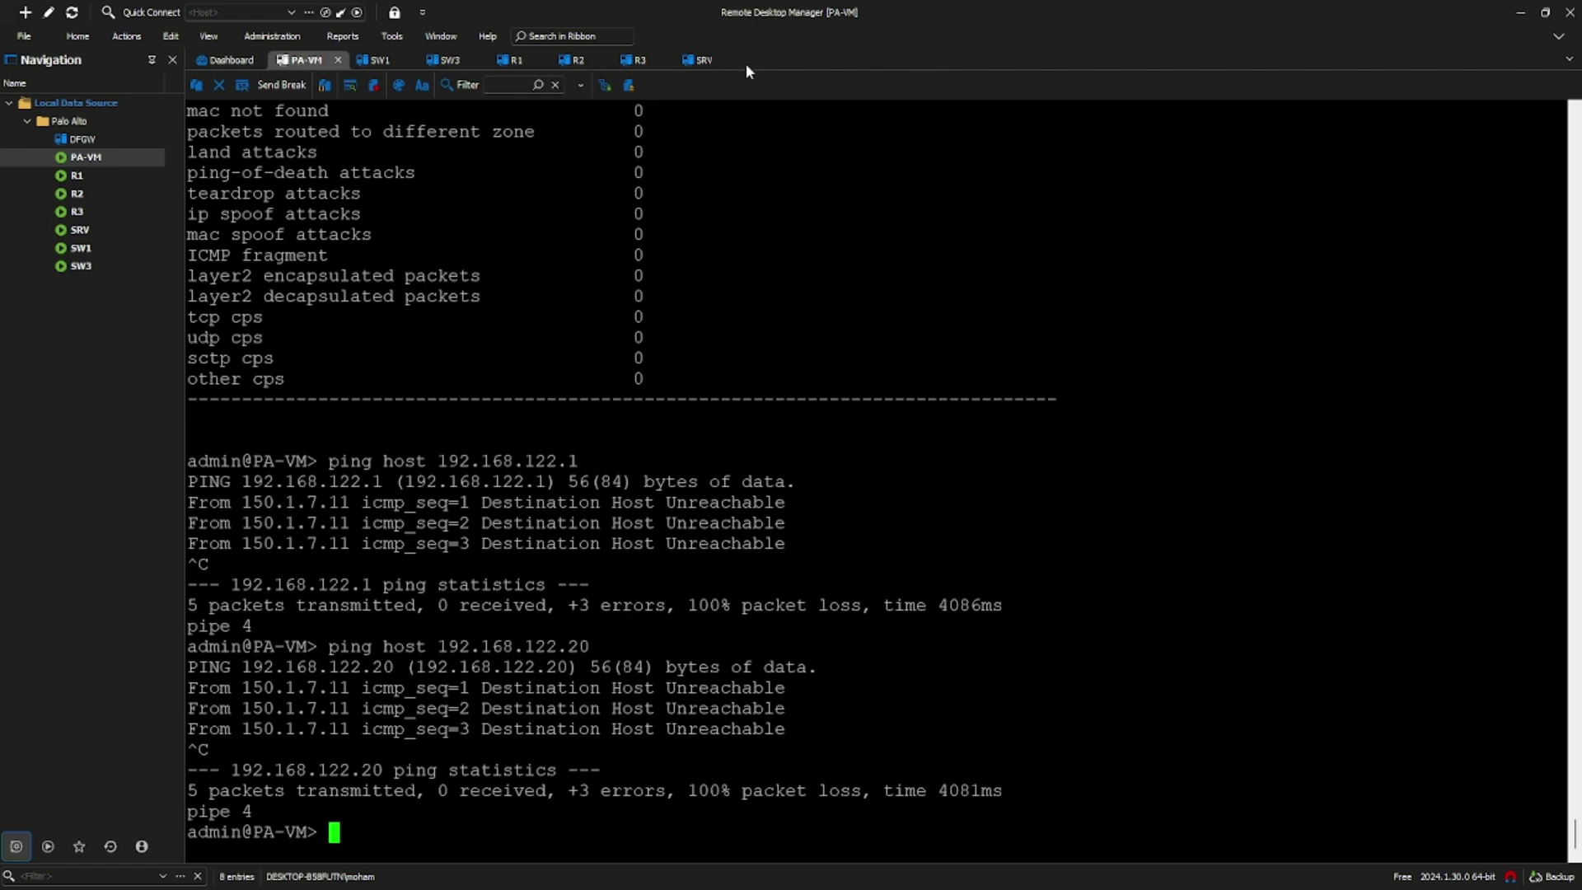
Step: Open the SRV console and examine its earlier ping to 192.168.122.10
left_click(702, 60)
left_click_drag(552, 630, 405, 628)
left_click(521, 669)
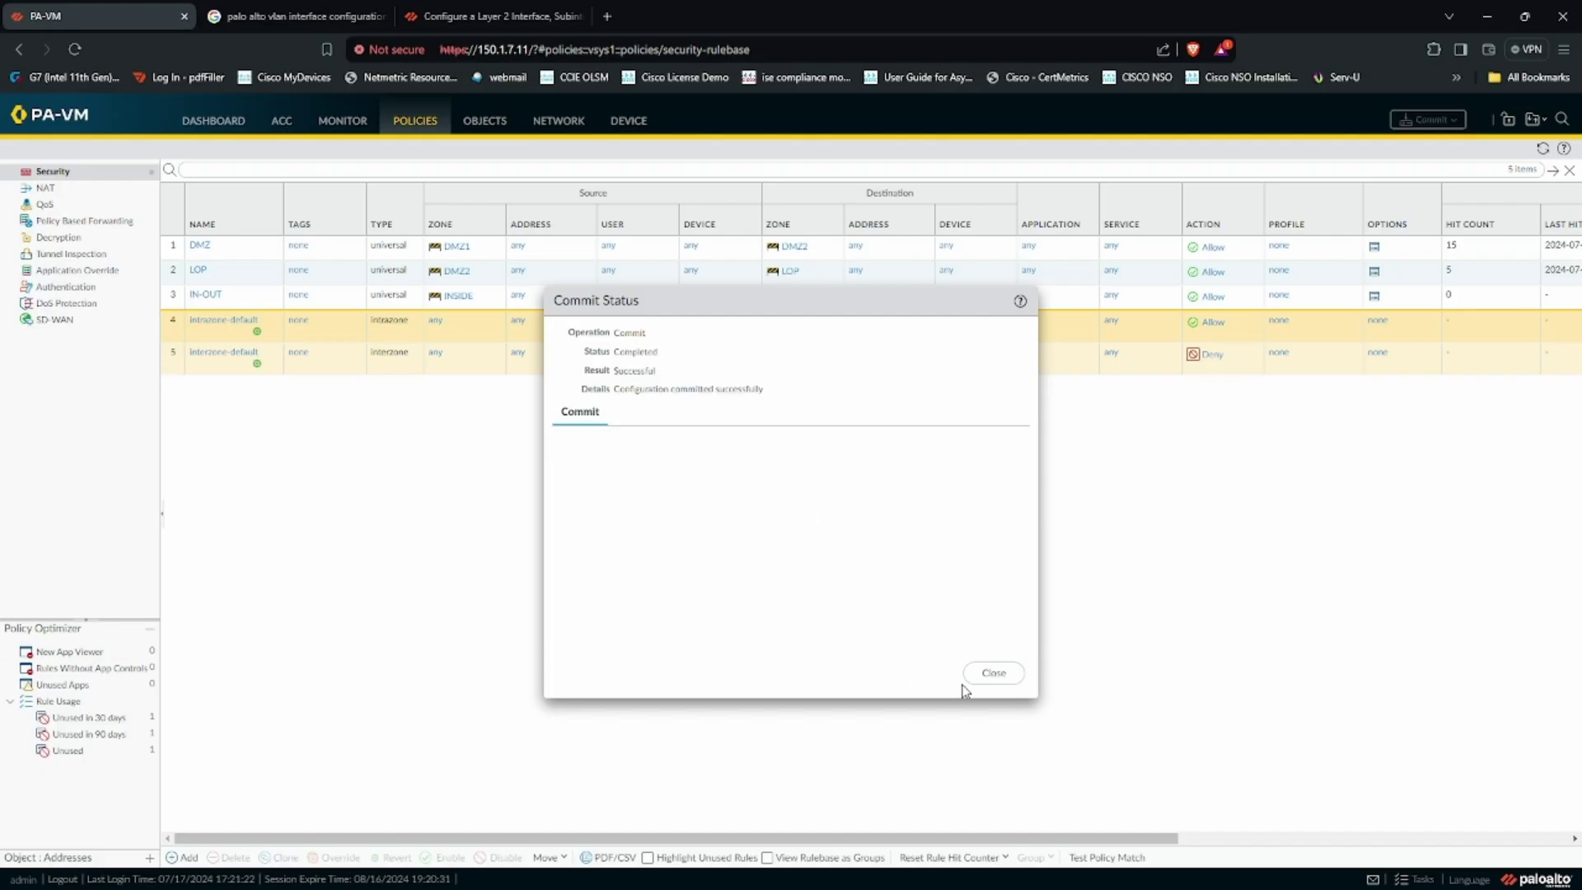
Step: Close the commit status in the PA-VM web interface and ping 192.168.122.20 from the R1 console
left_click(989, 673)
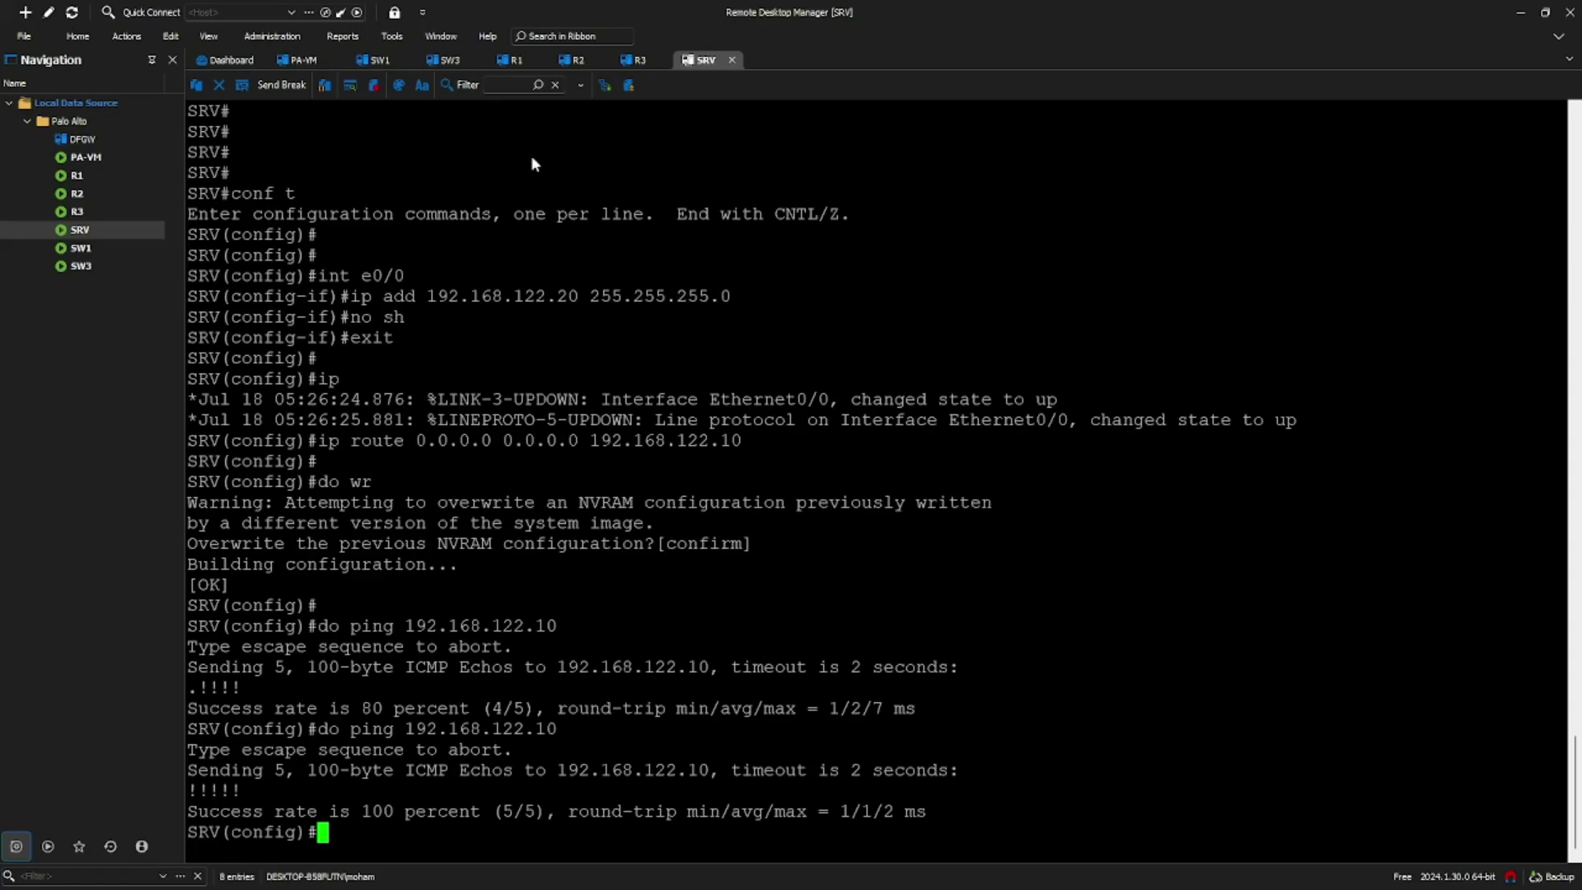
left_click(511, 59)
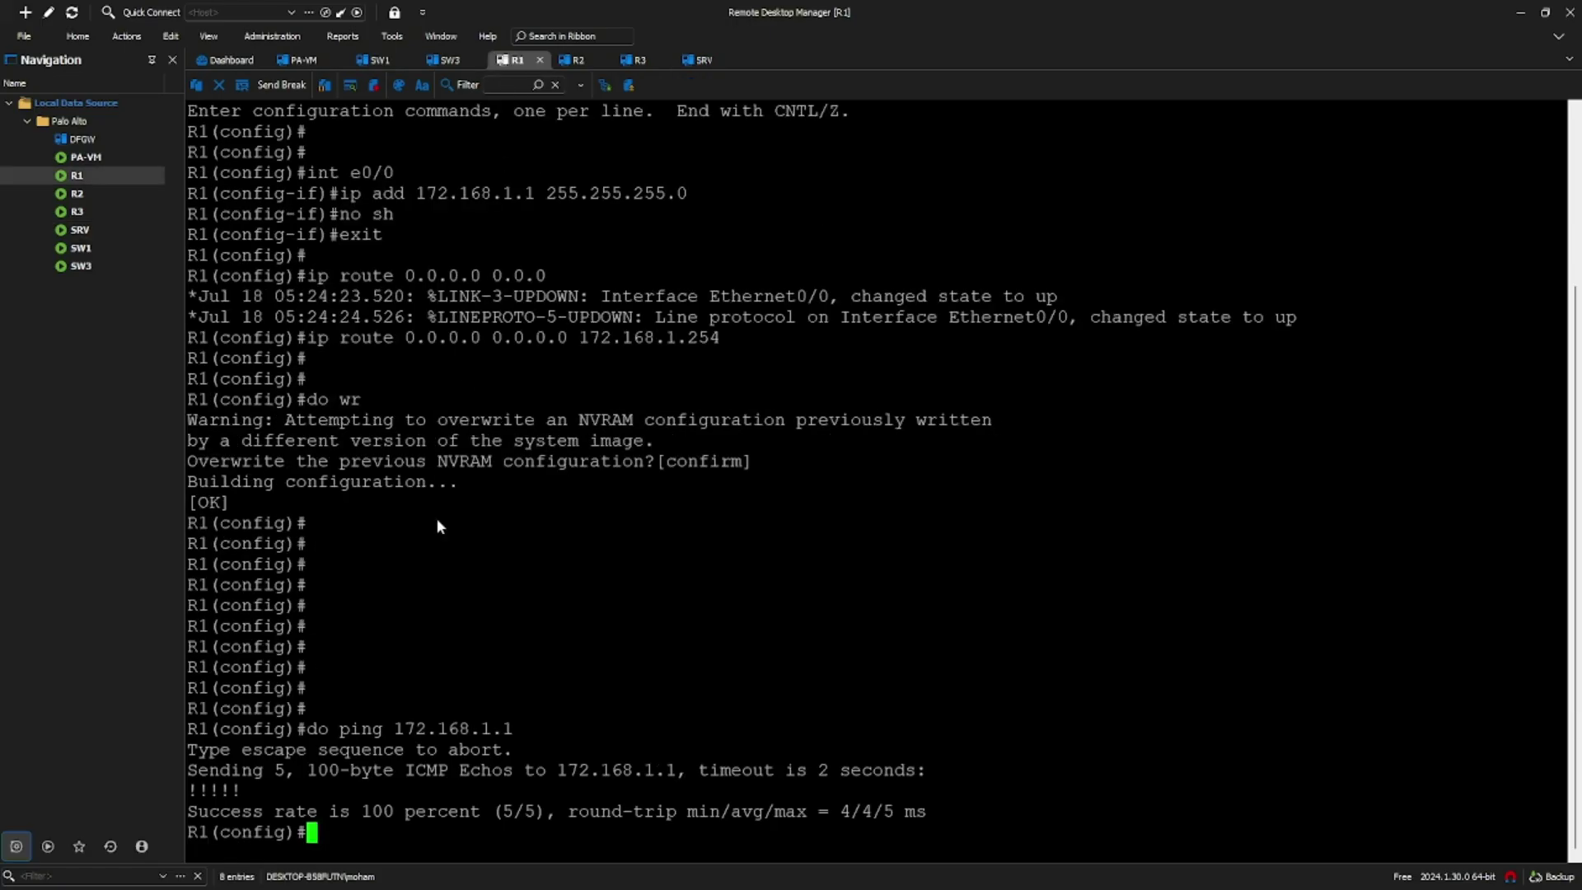
type("do ping 192.168")
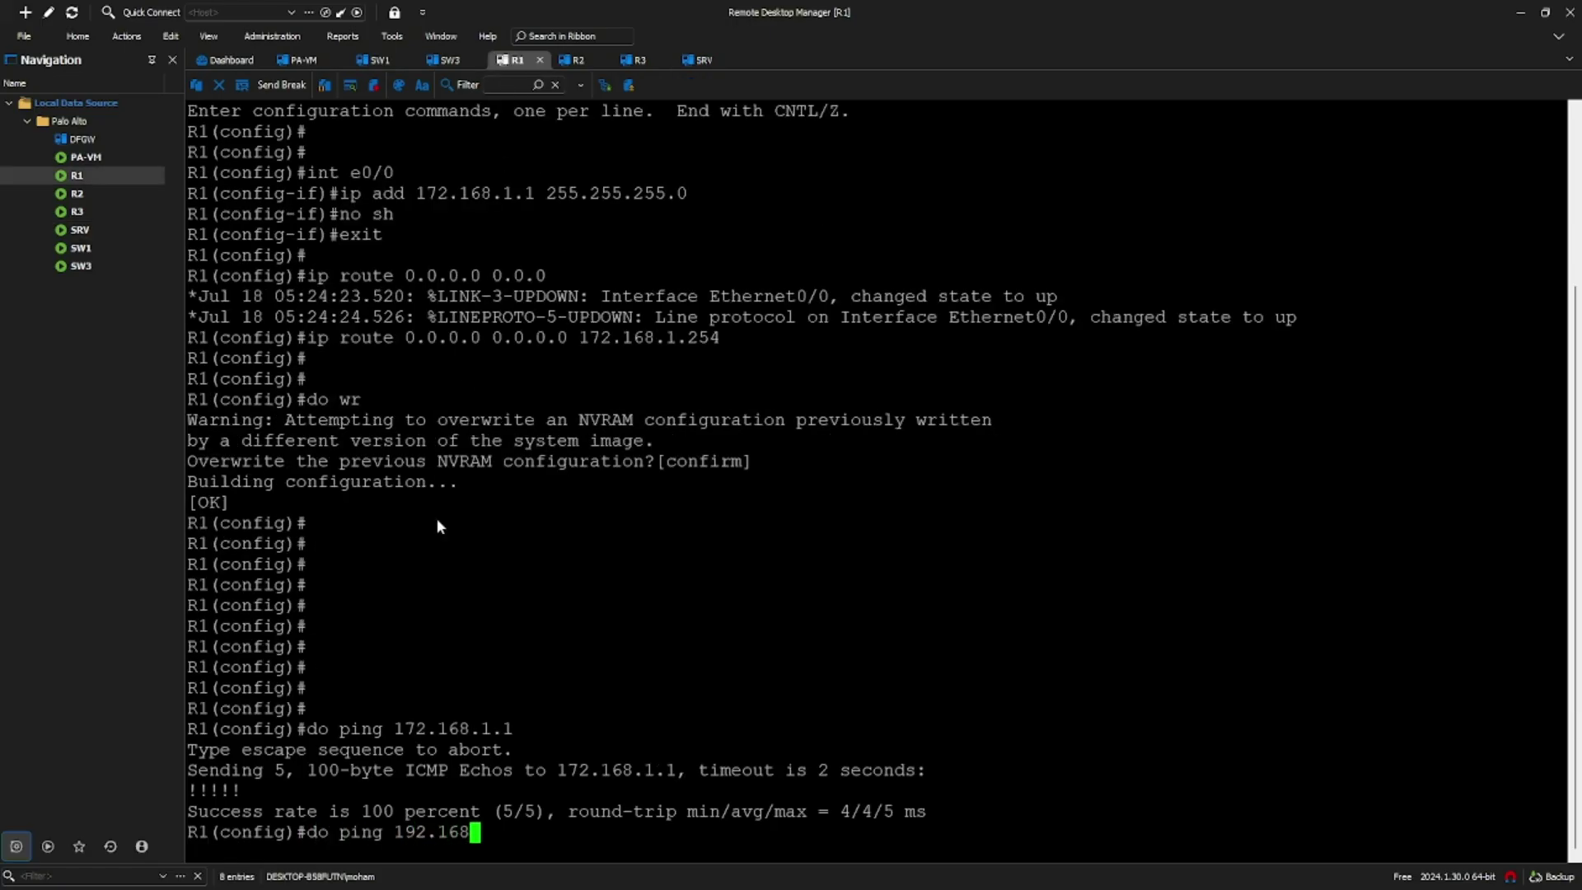
type(".122.20")
key("Return")
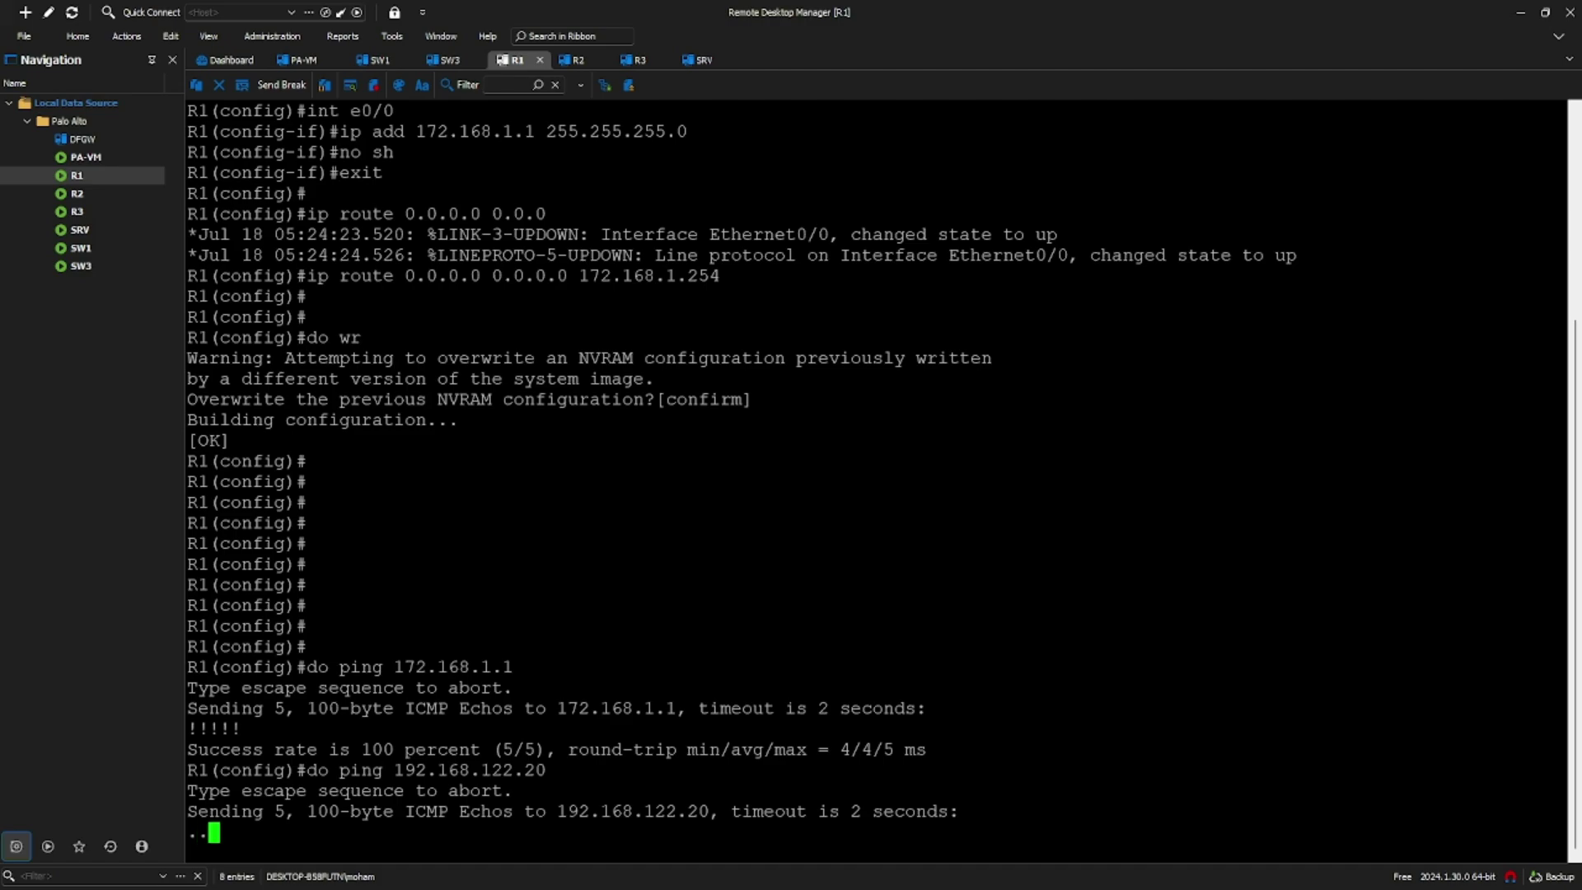
Step: In the PA-VM web interface, review the IN-OUT rule's source, destination, application, service, action and usage settings, leaving them unmodified
key("alt+Tab")
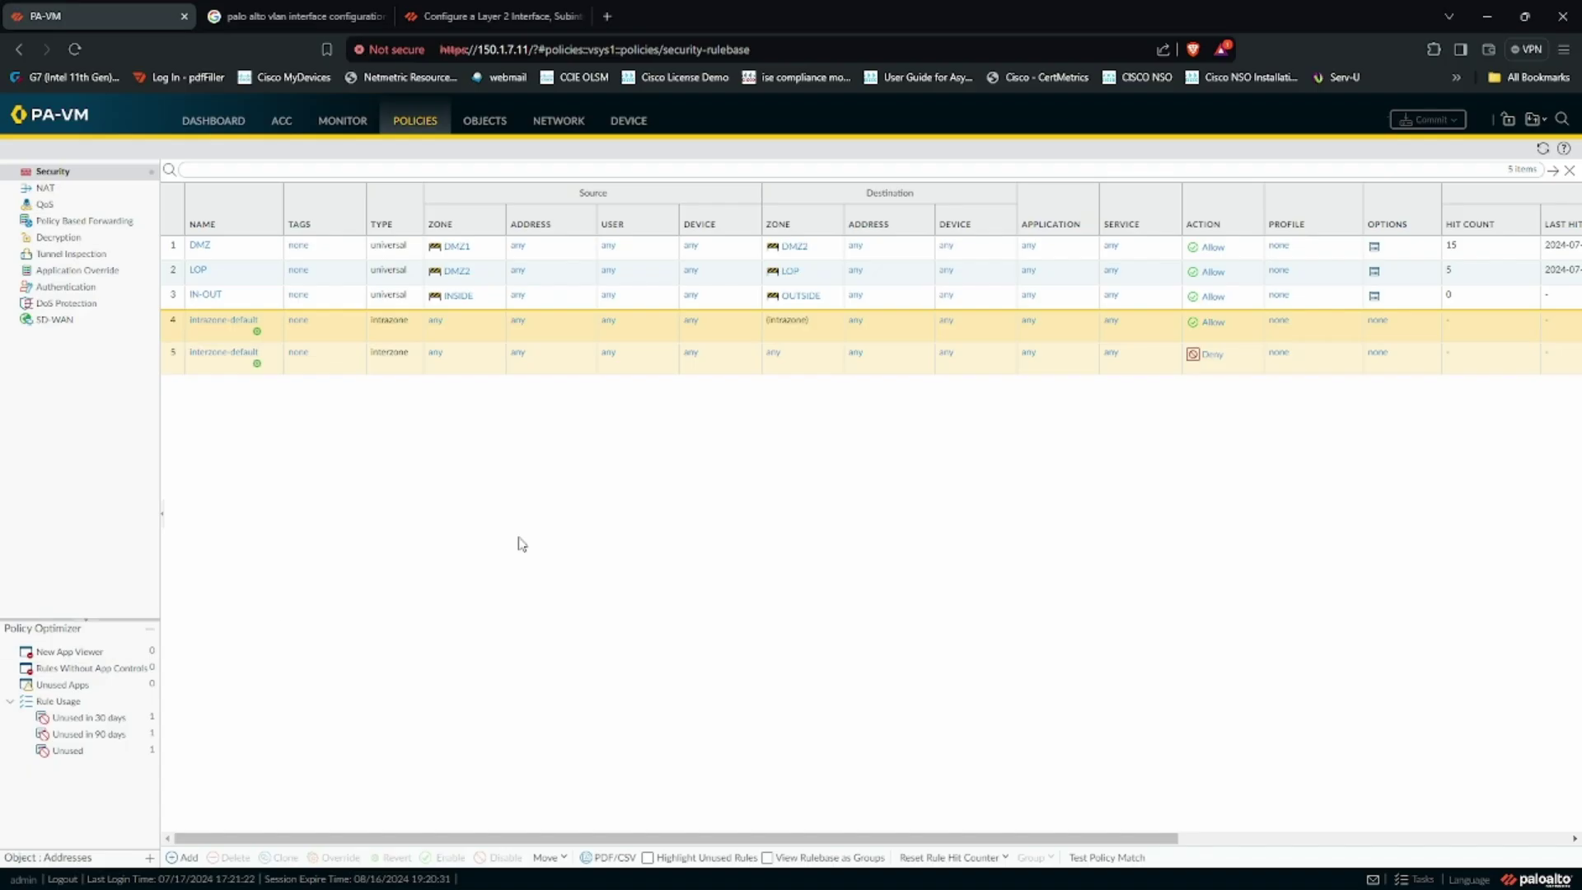
left_click(208, 294)
left_click(435, 385)
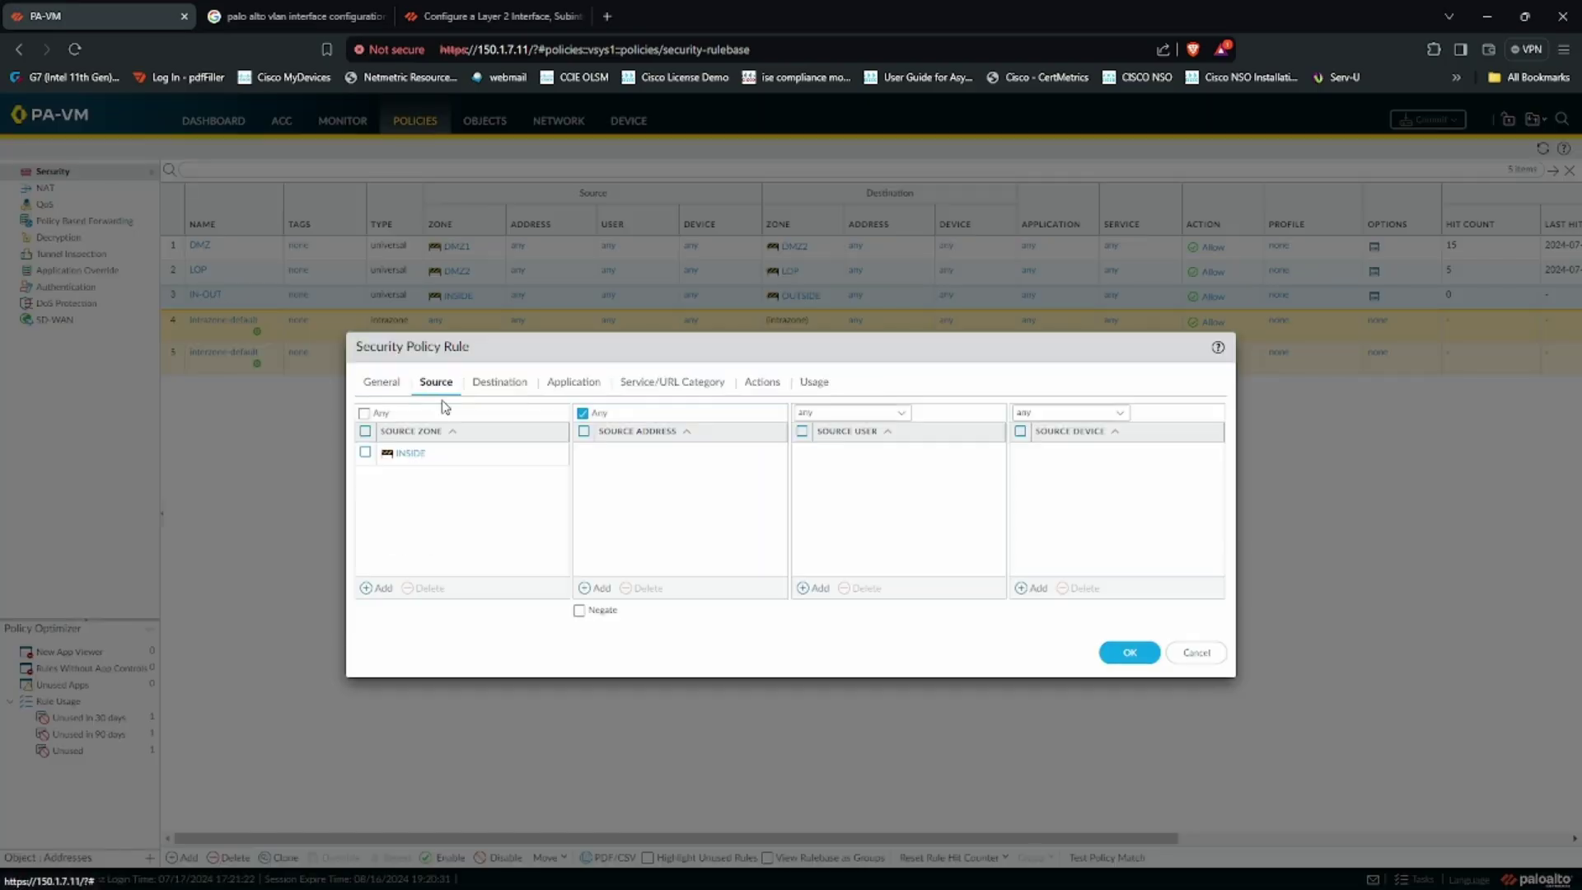
left_click(511, 384)
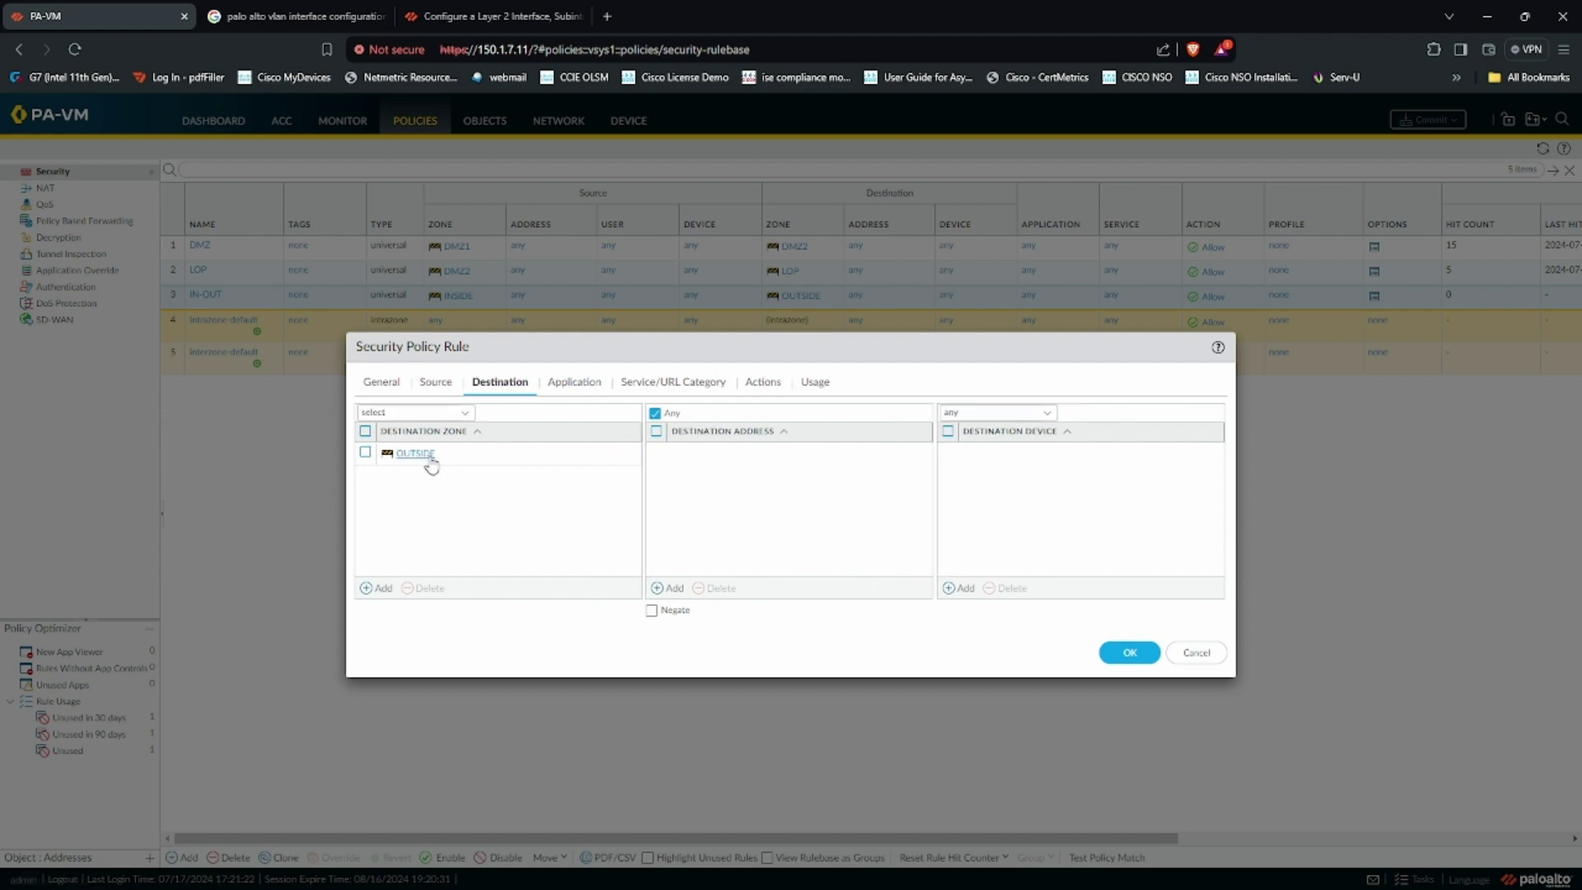
left_click(574, 384)
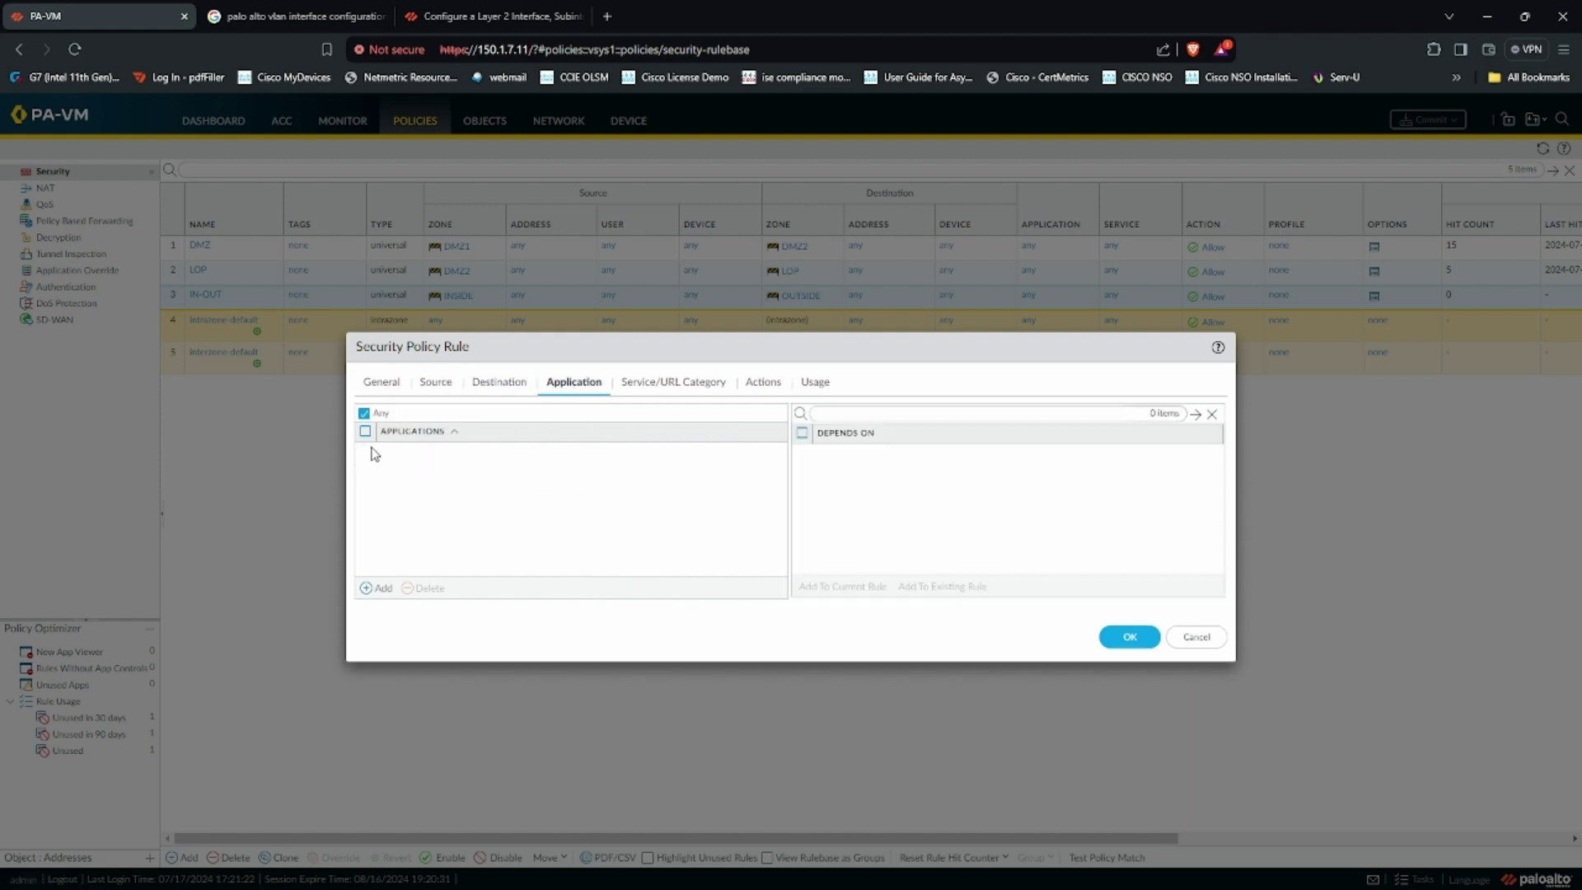
left_click(681, 388)
left_click(760, 388)
left_click(816, 387)
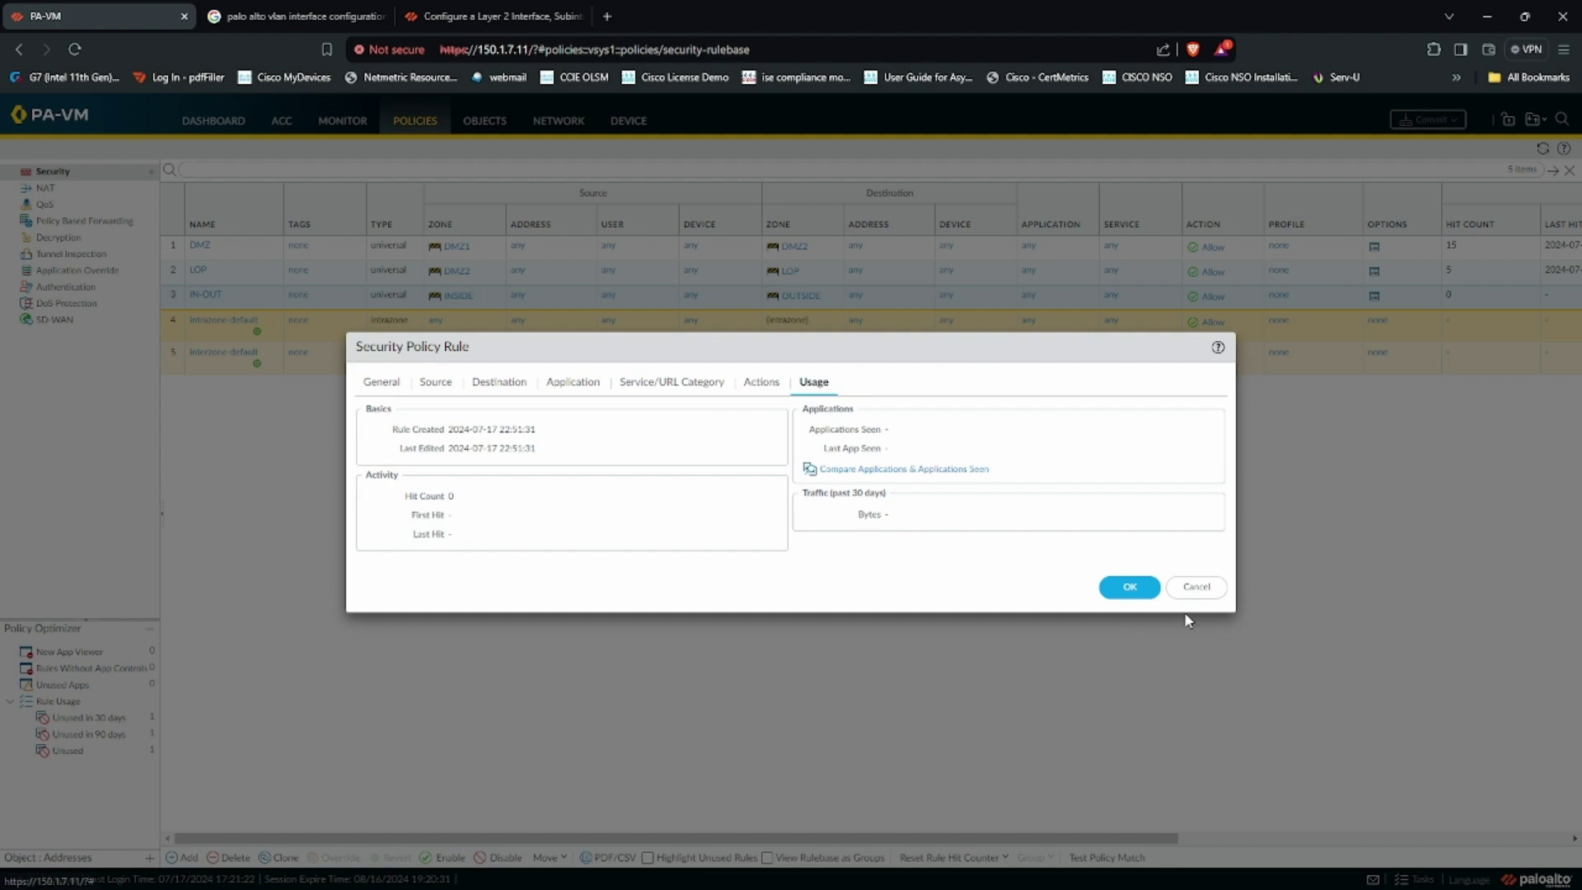
left_click(1197, 587)
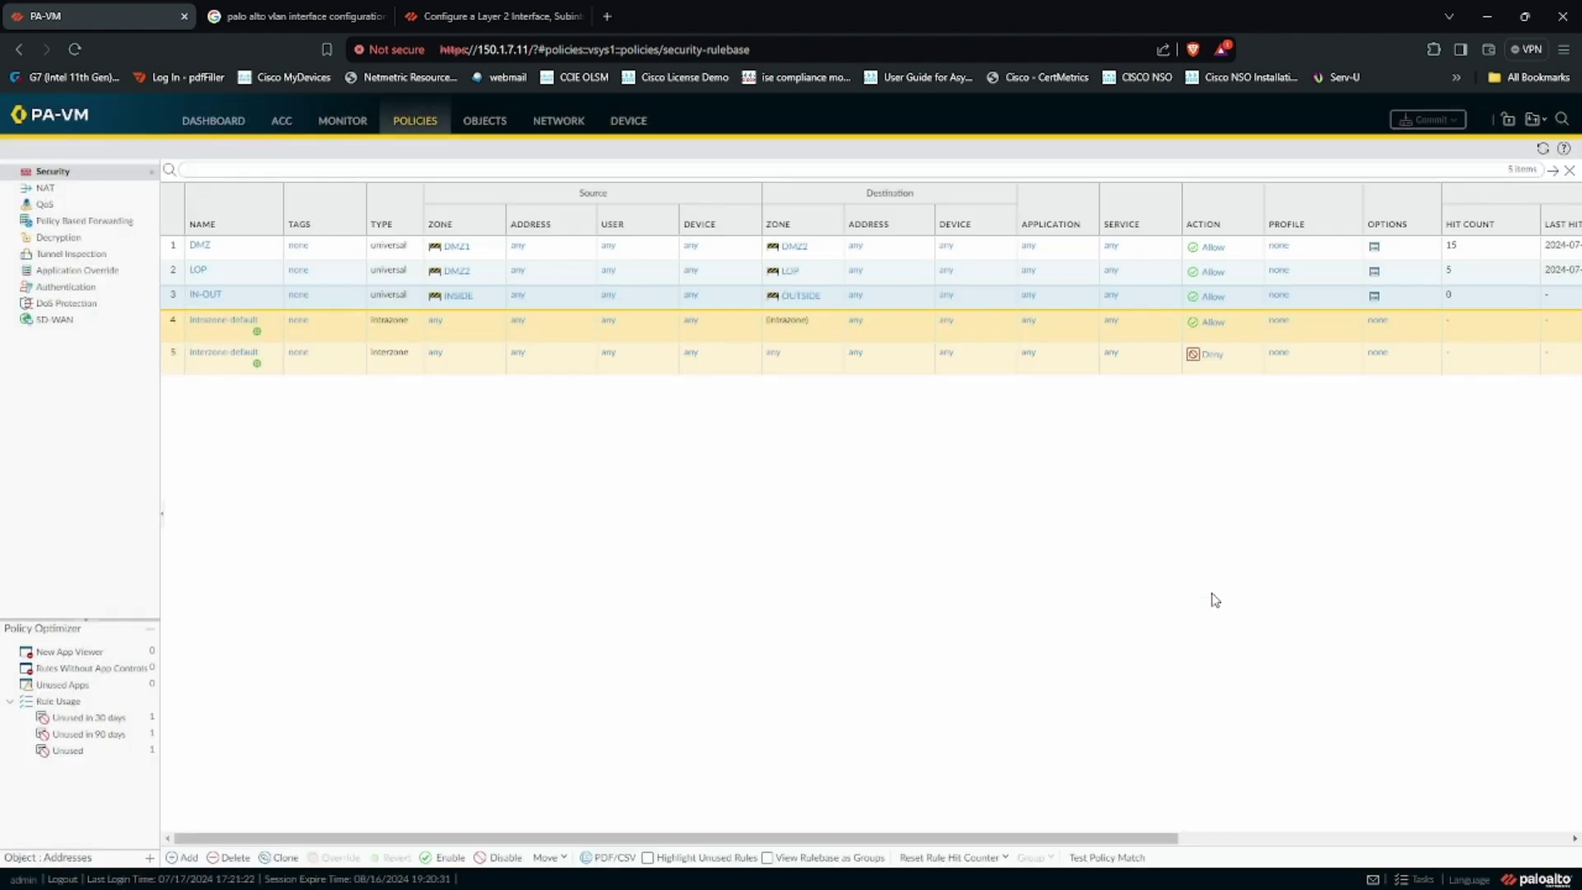
Step: Review the ethernet1/2 interface's virtual router, security zone, IPv4 address and management profile in the network settings
left_click(550, 126)
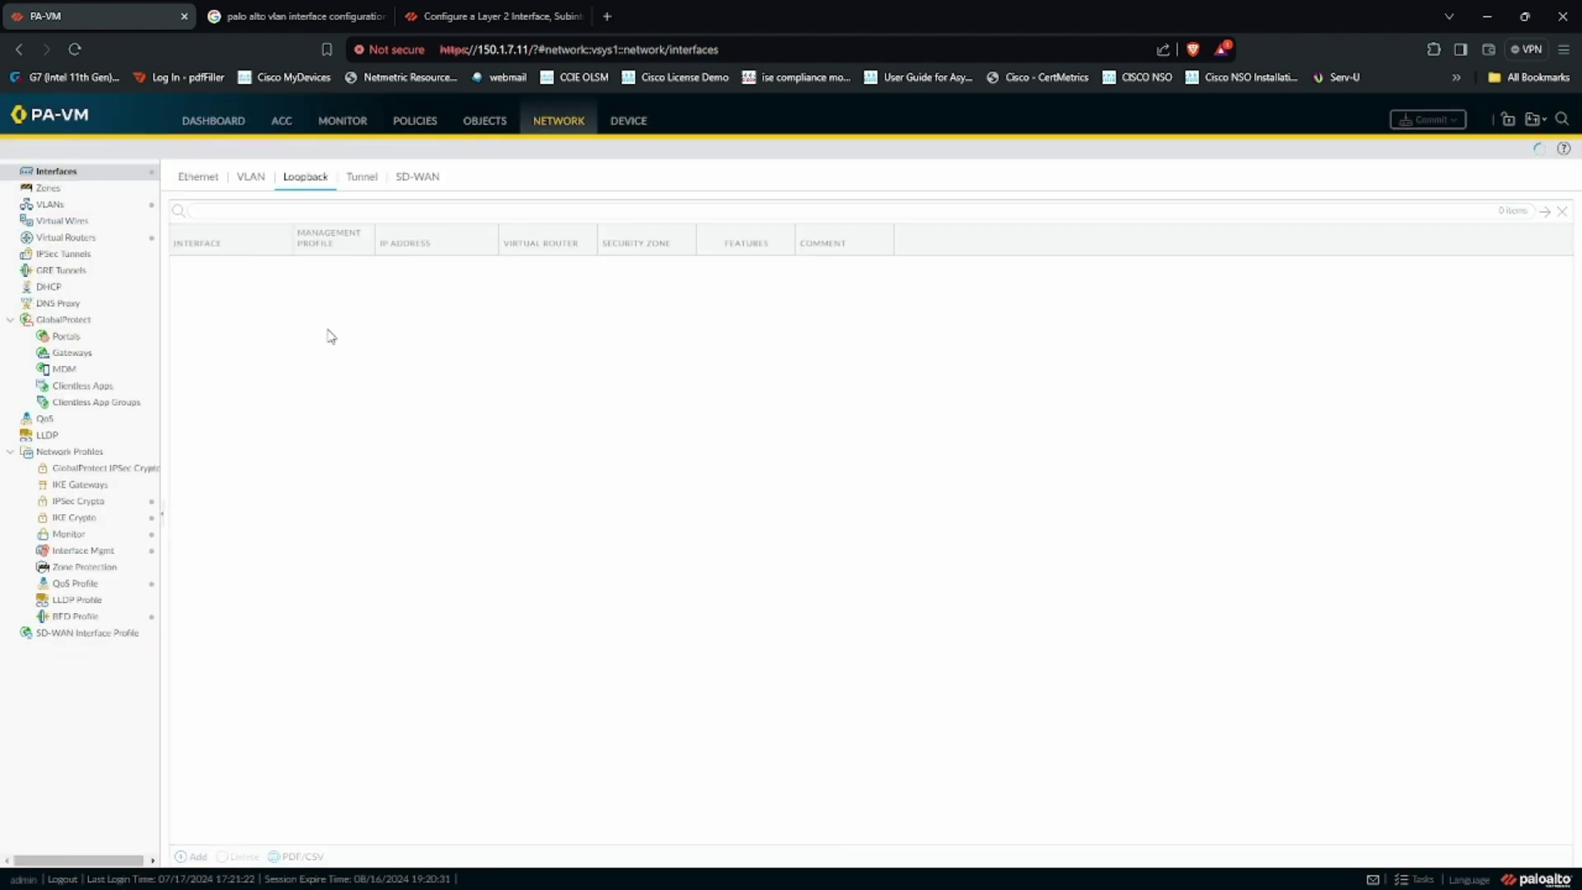
left_click(195, 192)
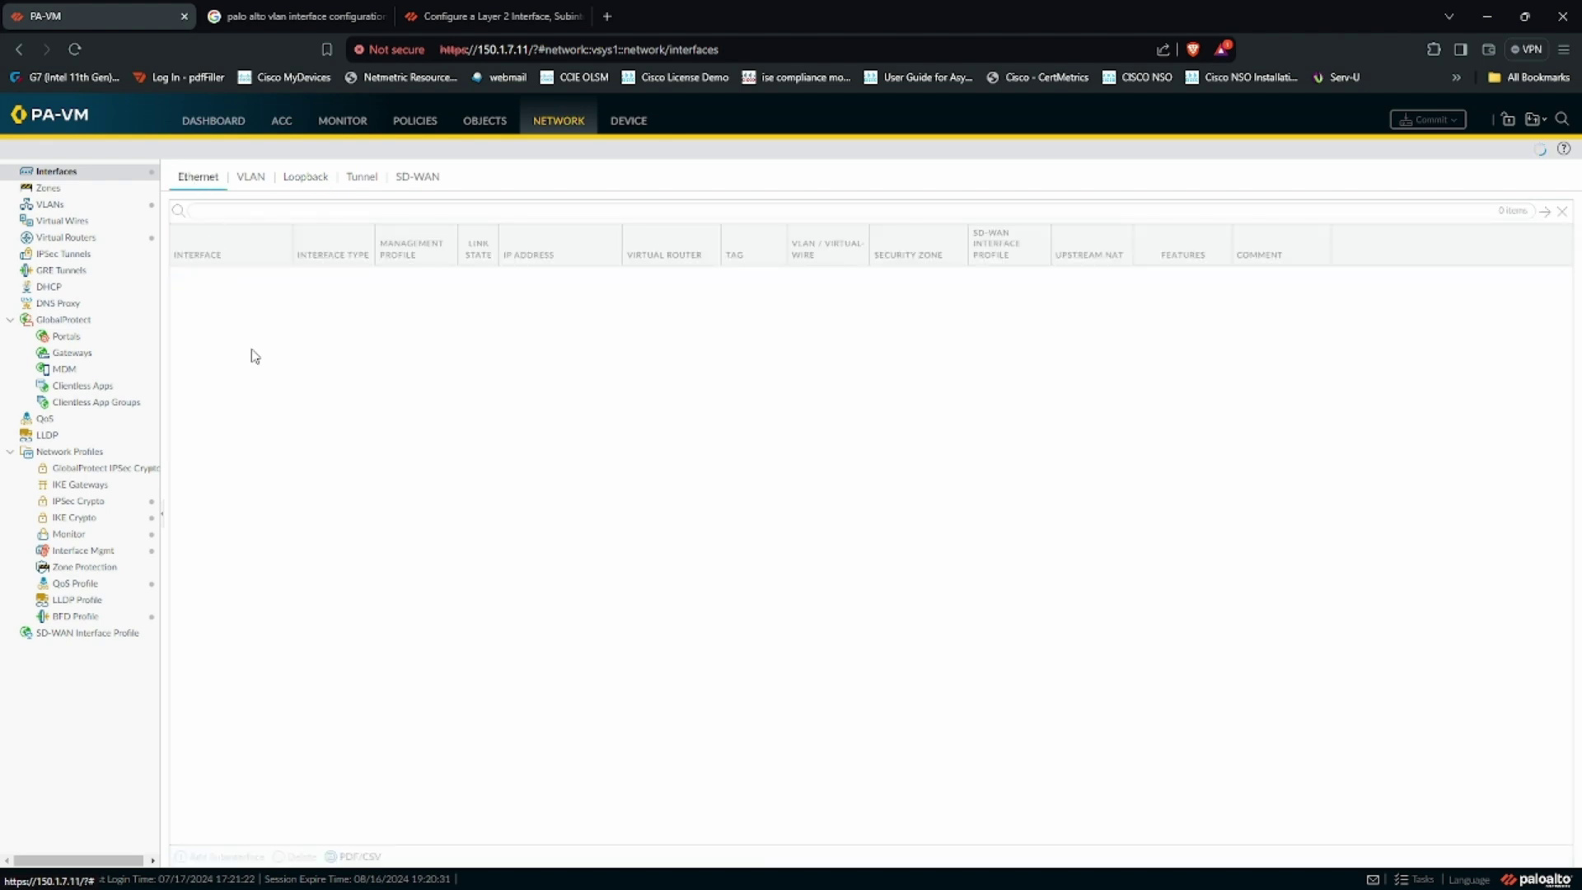
left_click(213, 301)
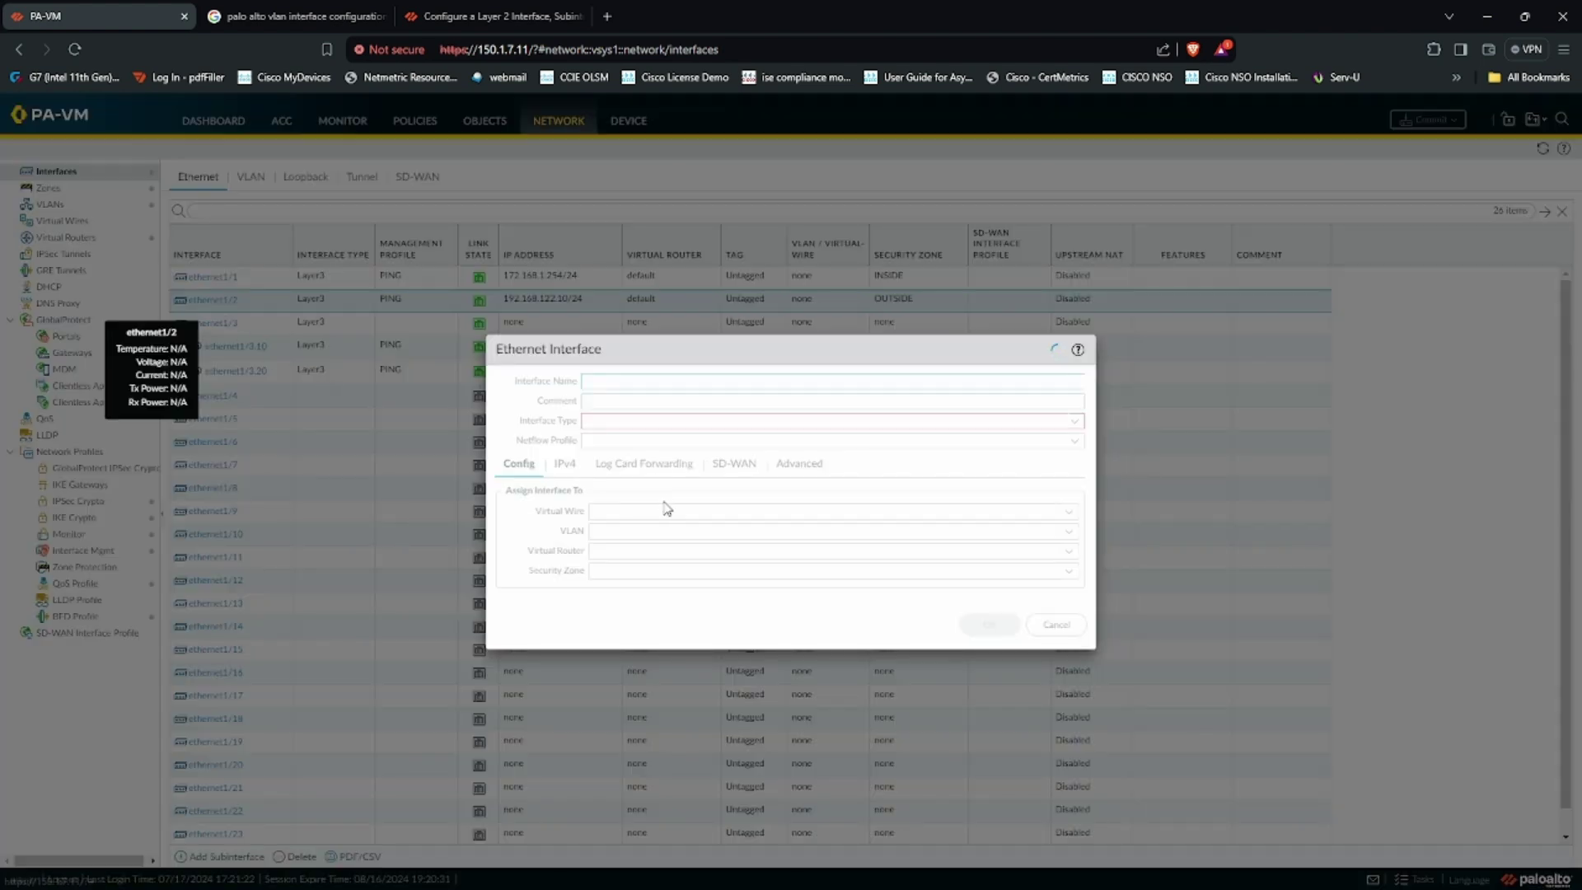
left_click(565, 464)
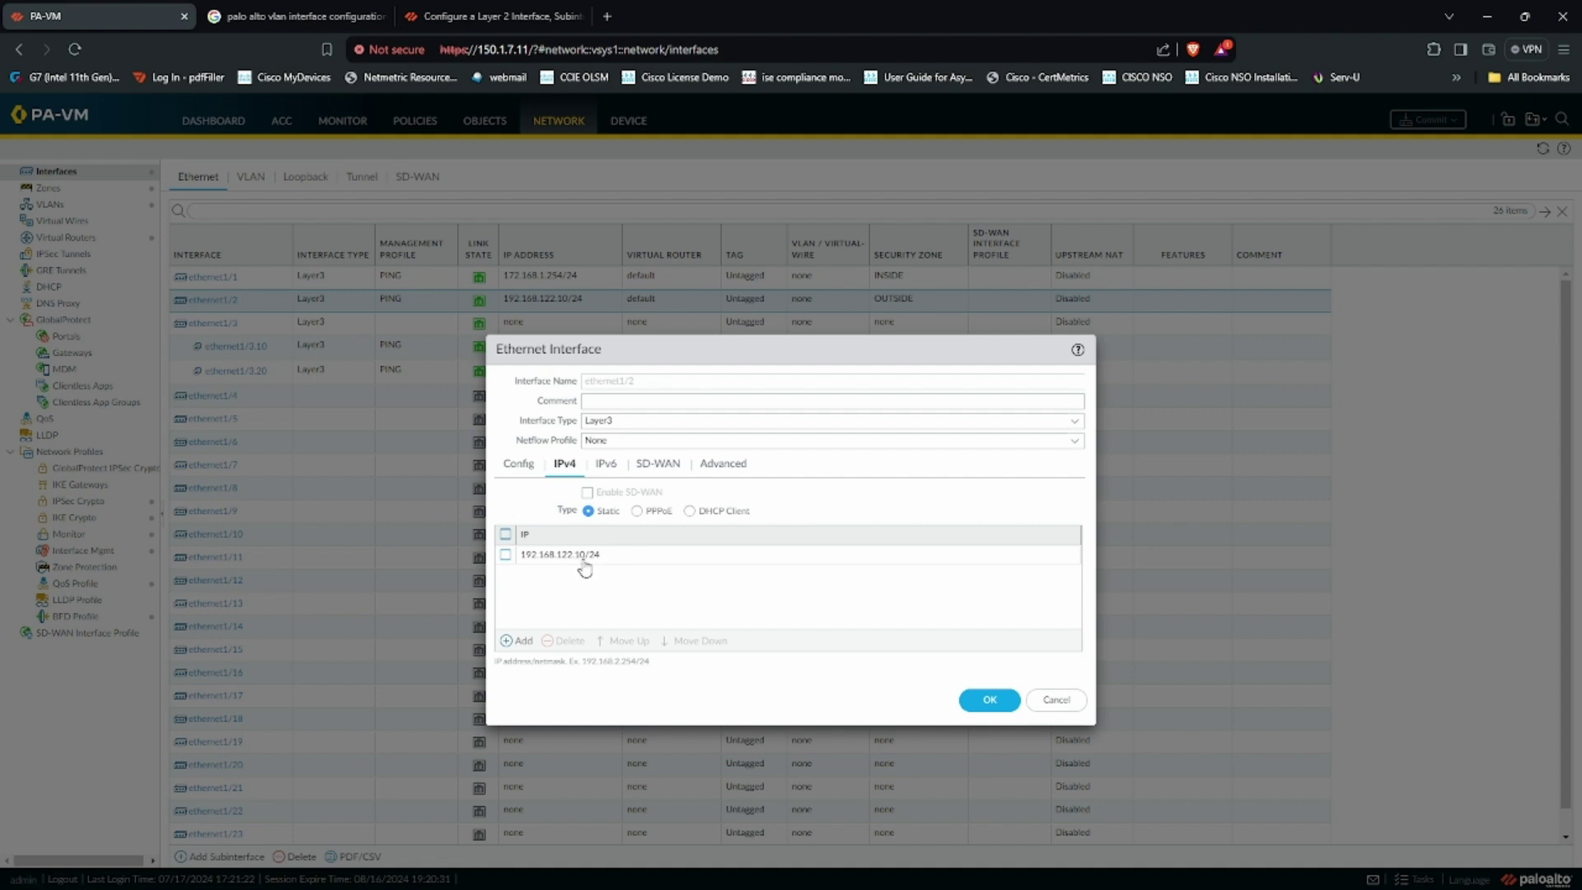
left_click(733, 468)
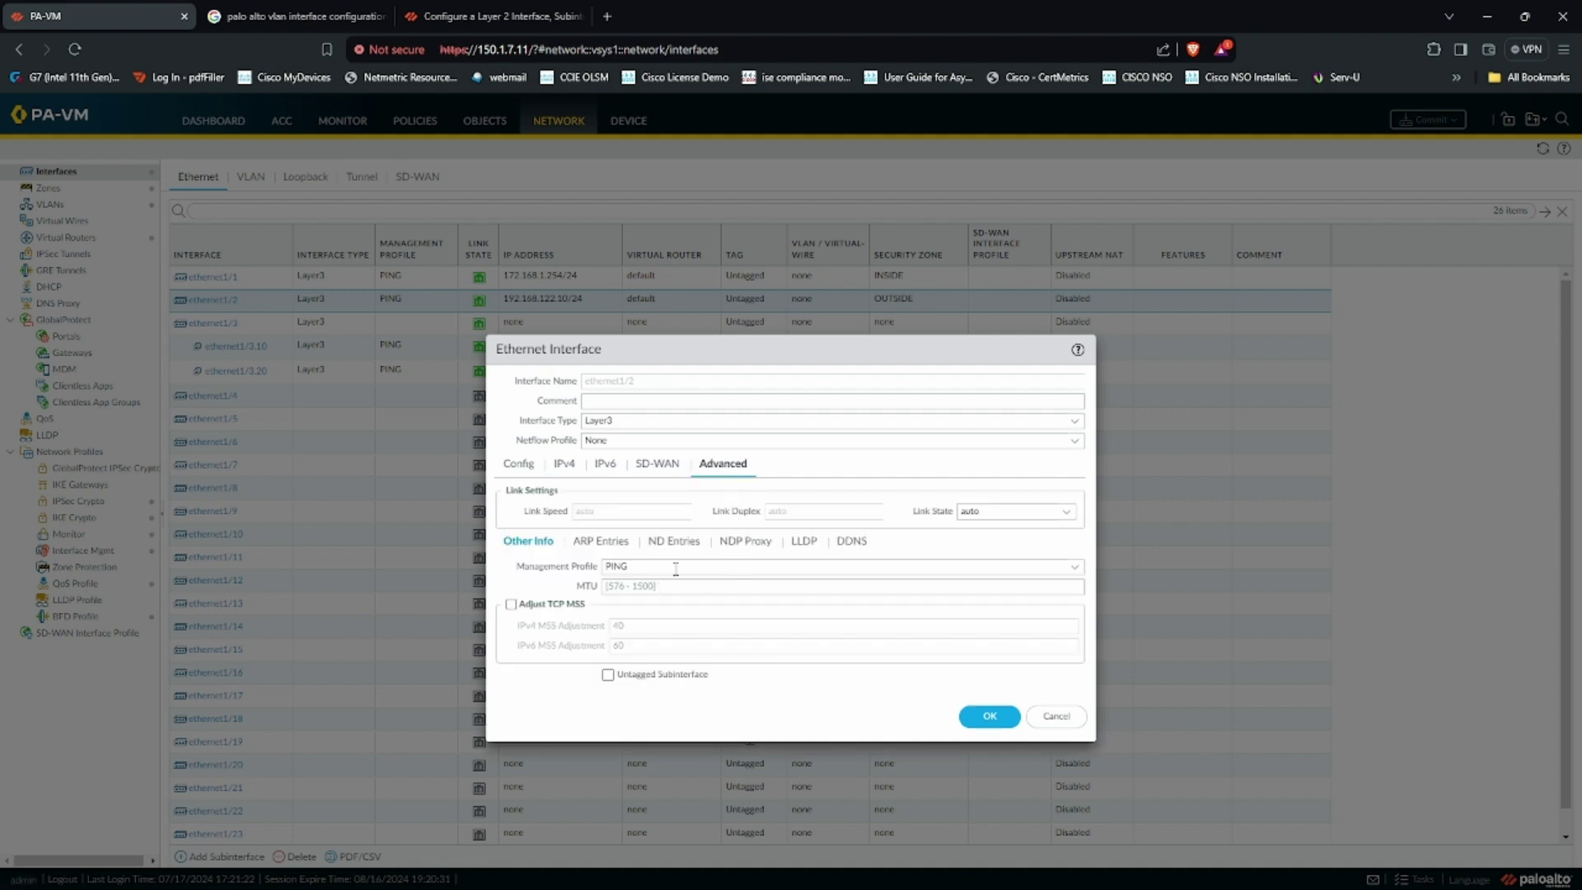
left_click(528, 466)
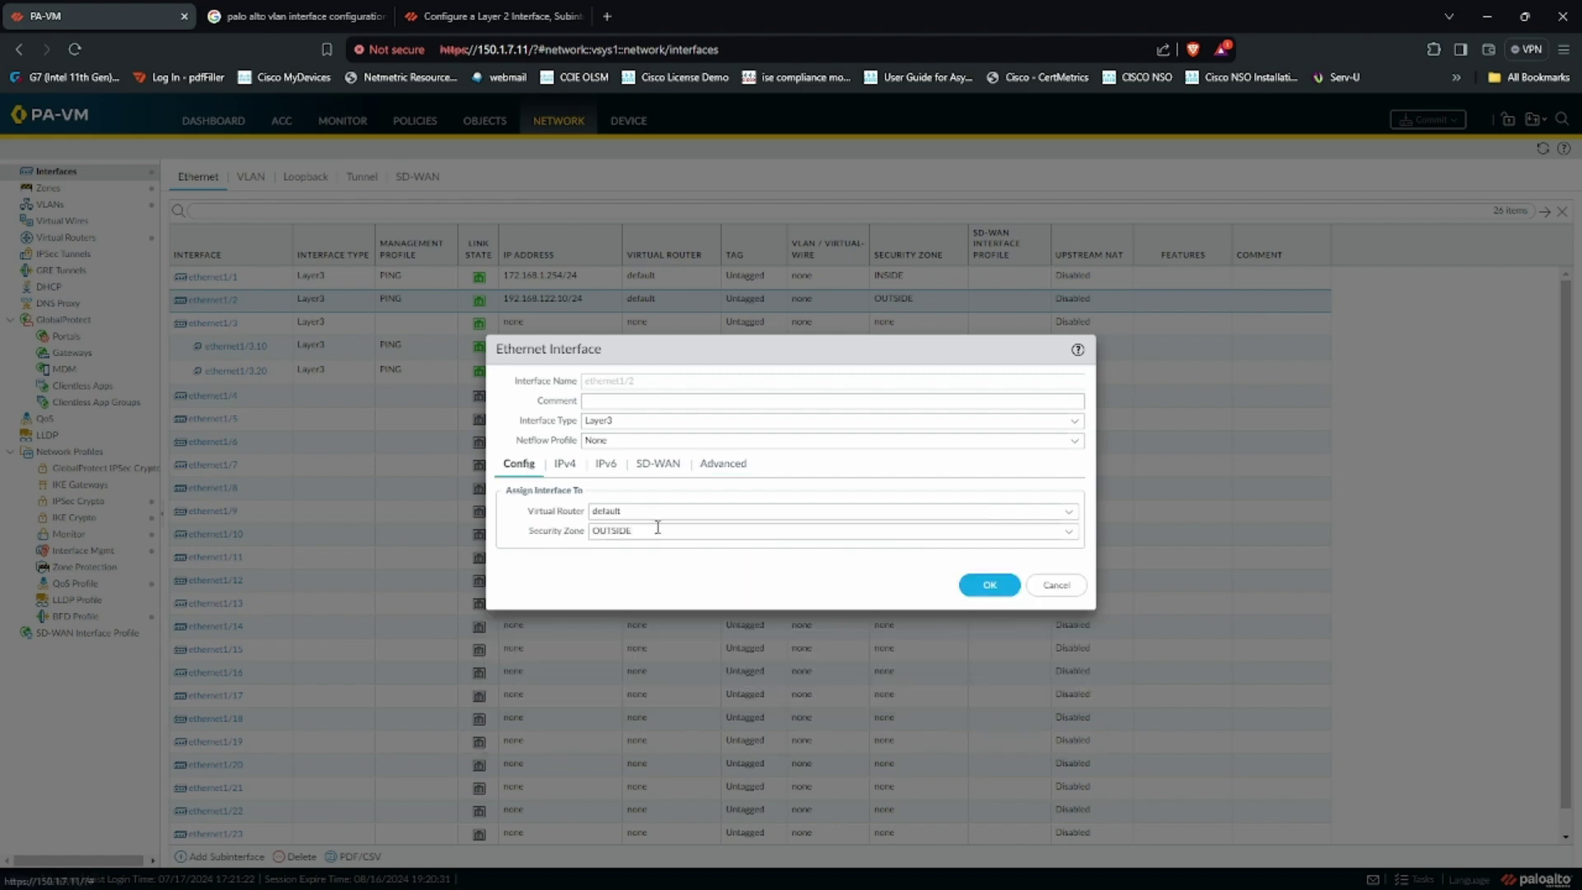
left_click(566, 464)
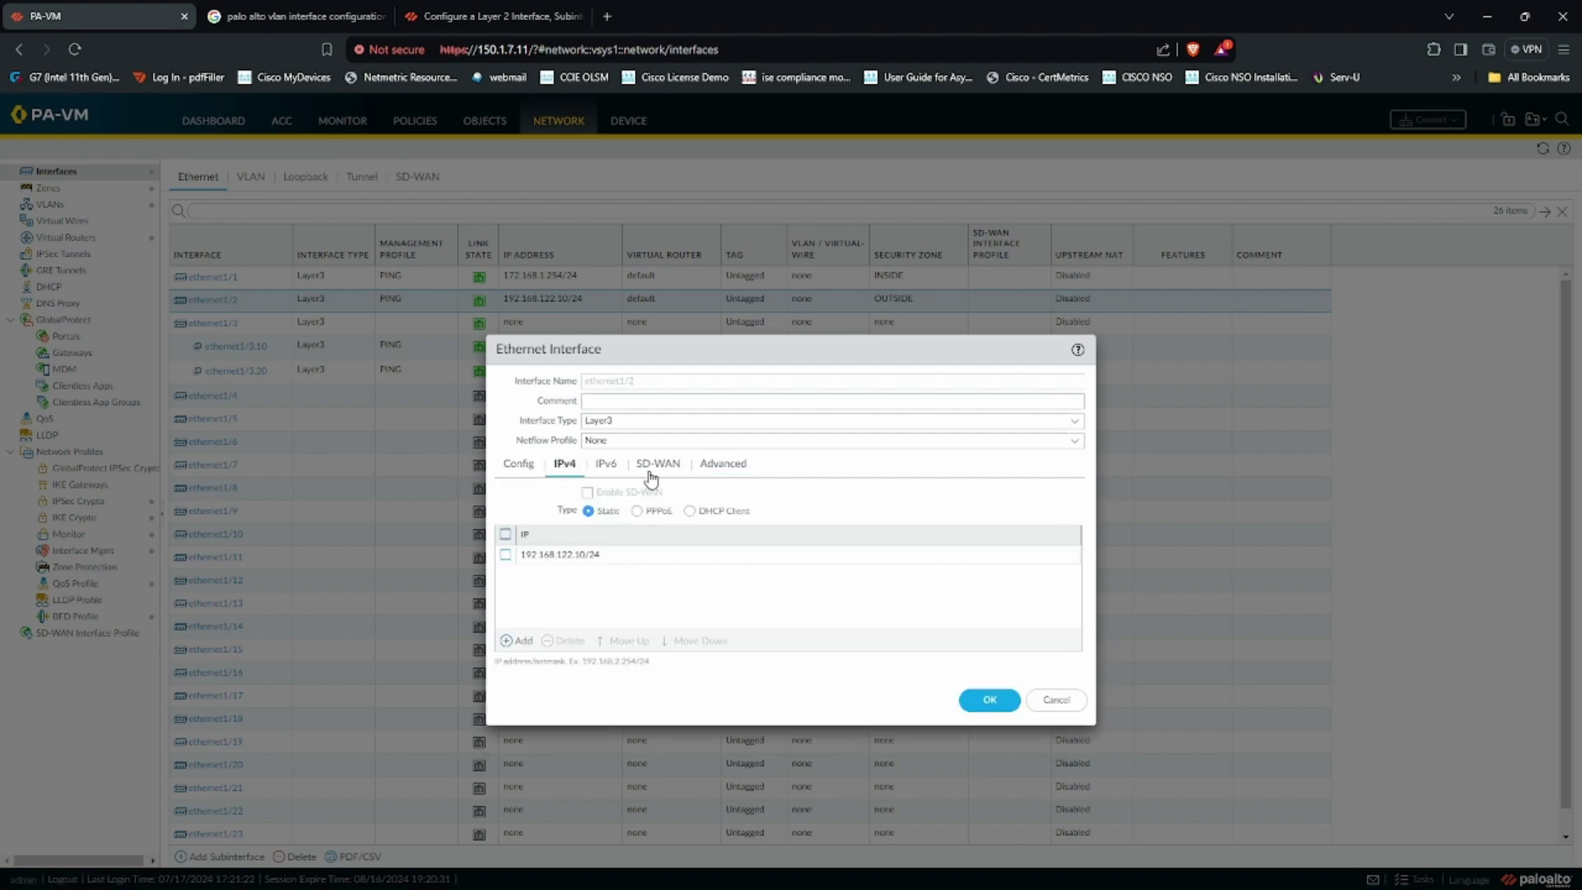
left_click(723, 465)
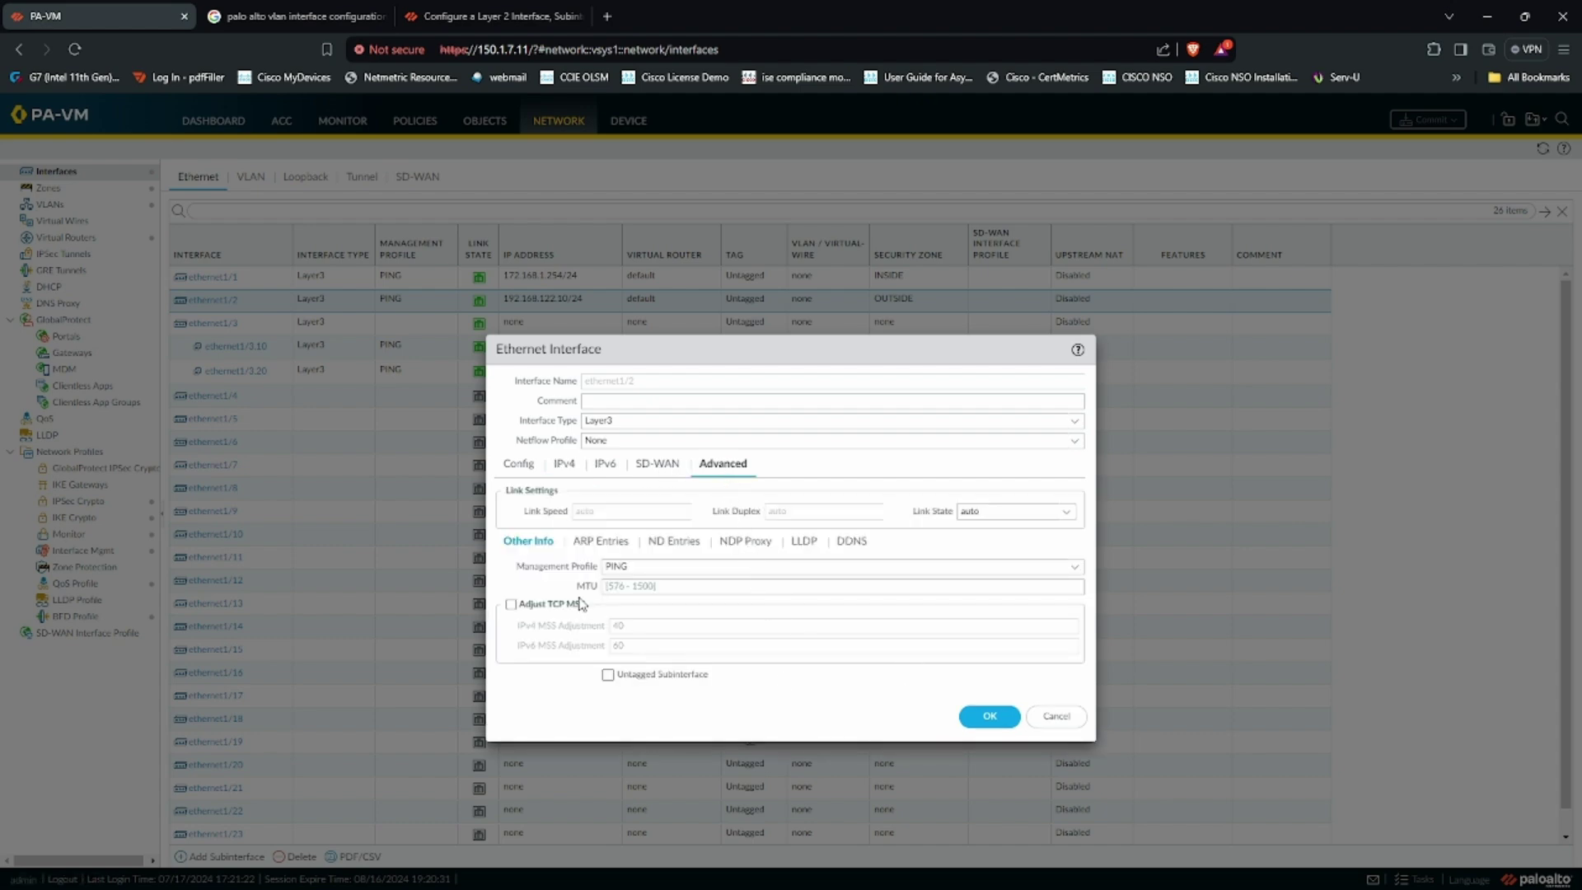
left_click(999, 722)
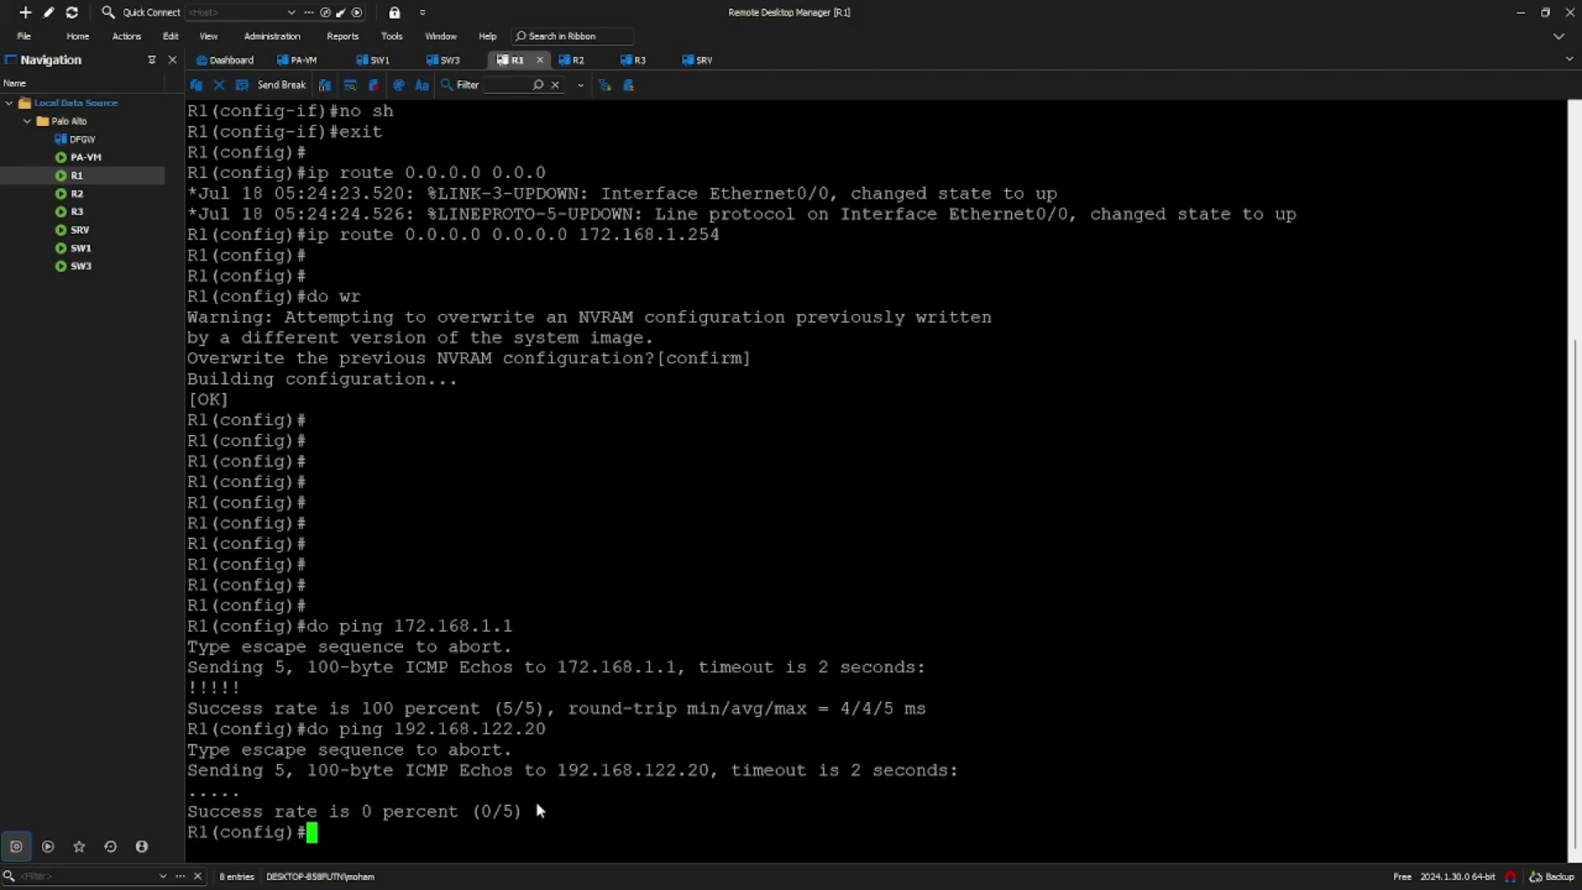
Step: Return to the R1 console in Remote Desktop Manager, ping 172.168.1.1 and inspect the reply line
type("do ping 172.168.1.1")
key("Return")
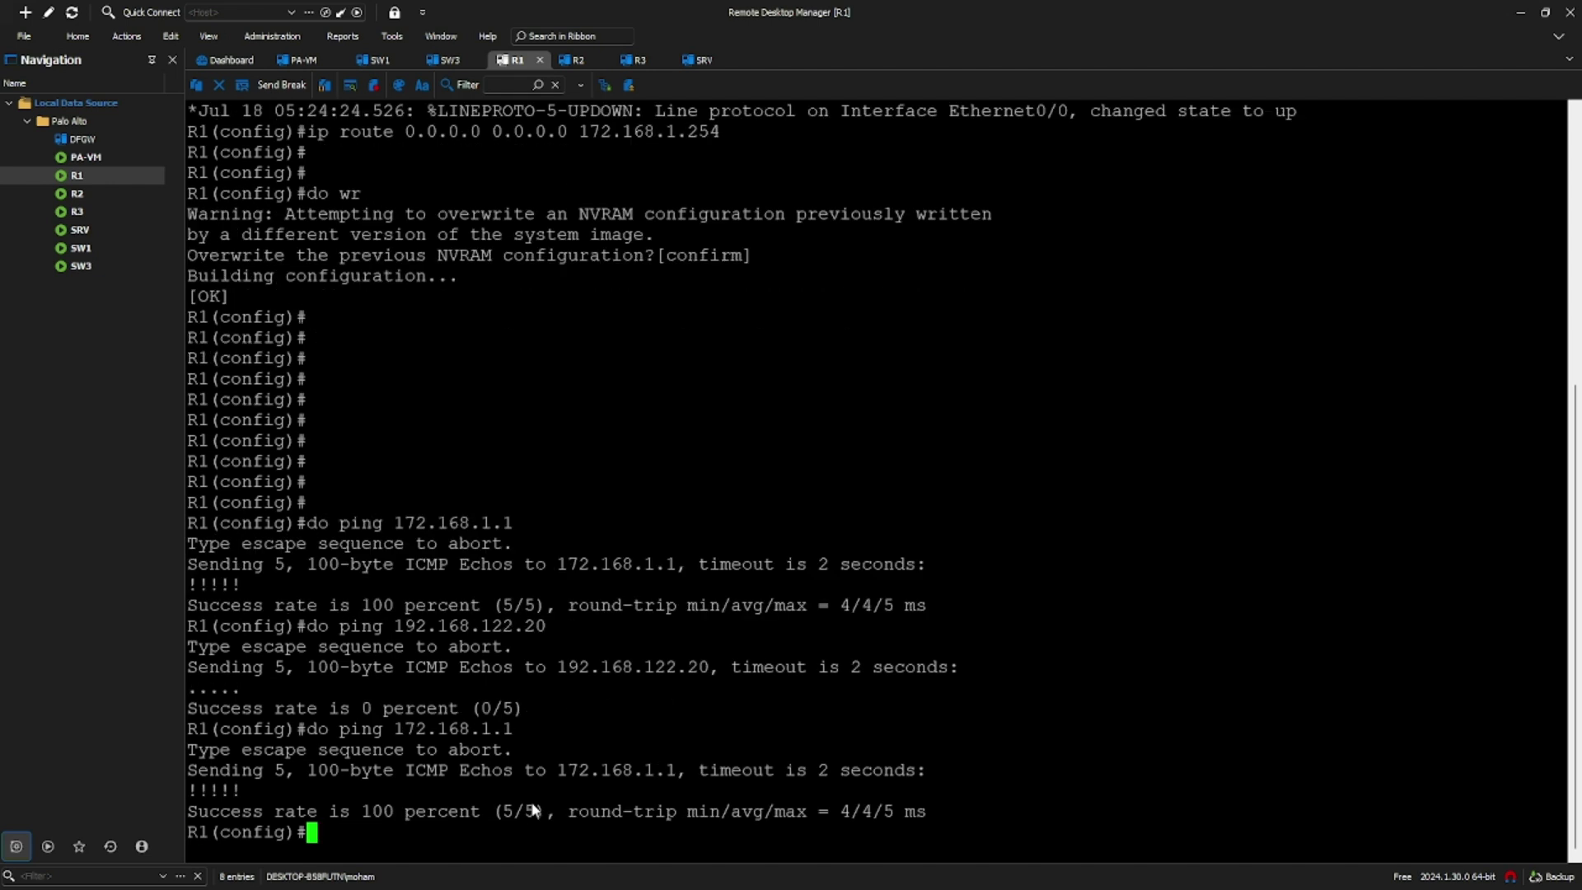
triple_click(254, 791)
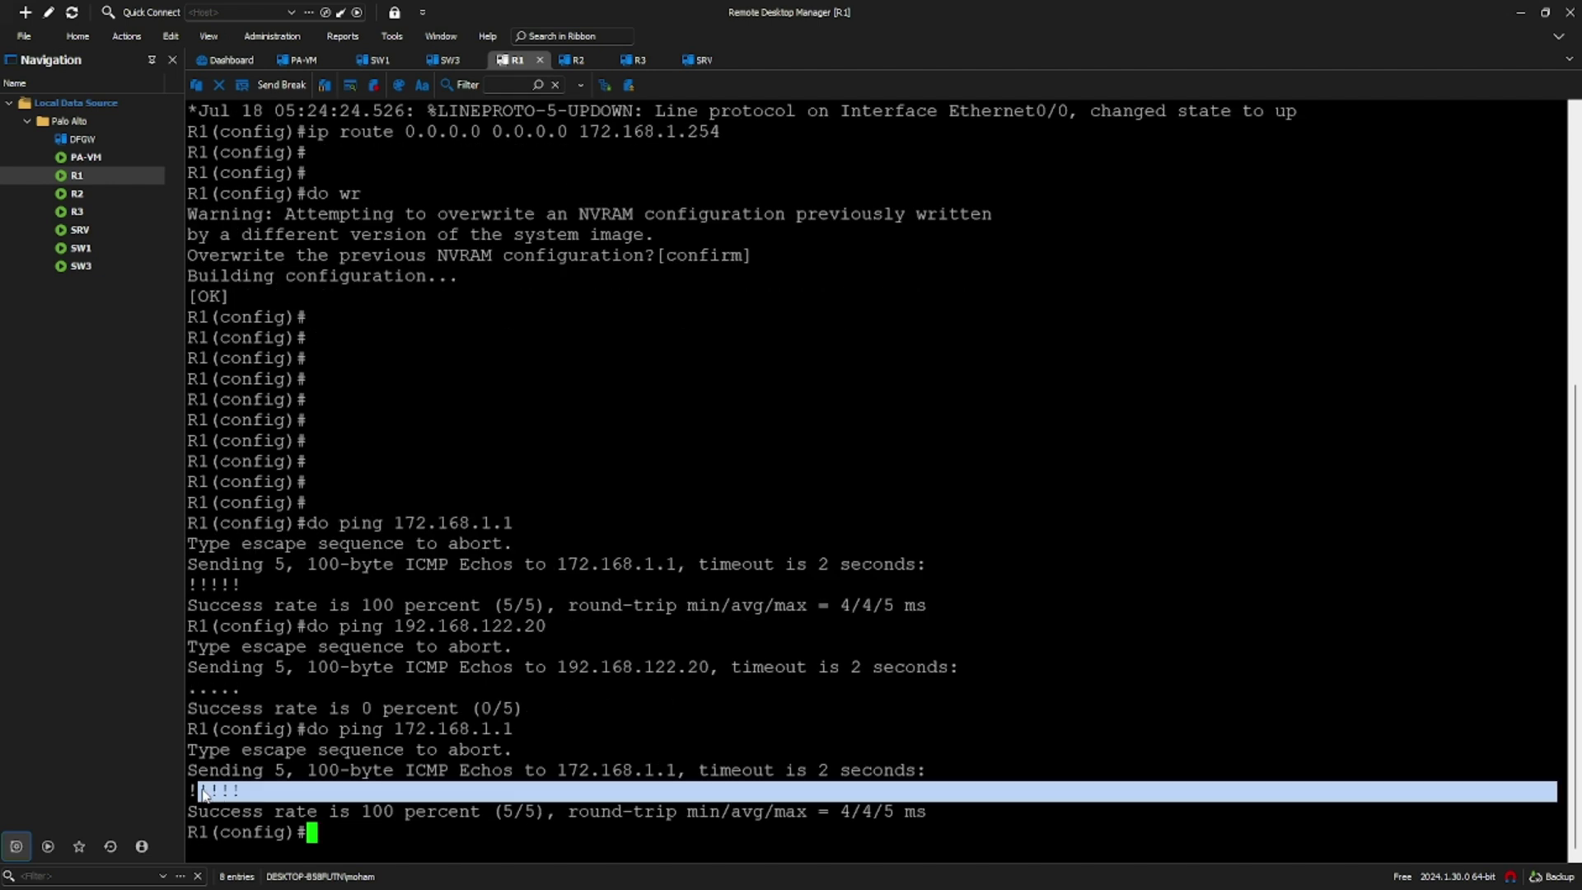
left_click(259, 790)
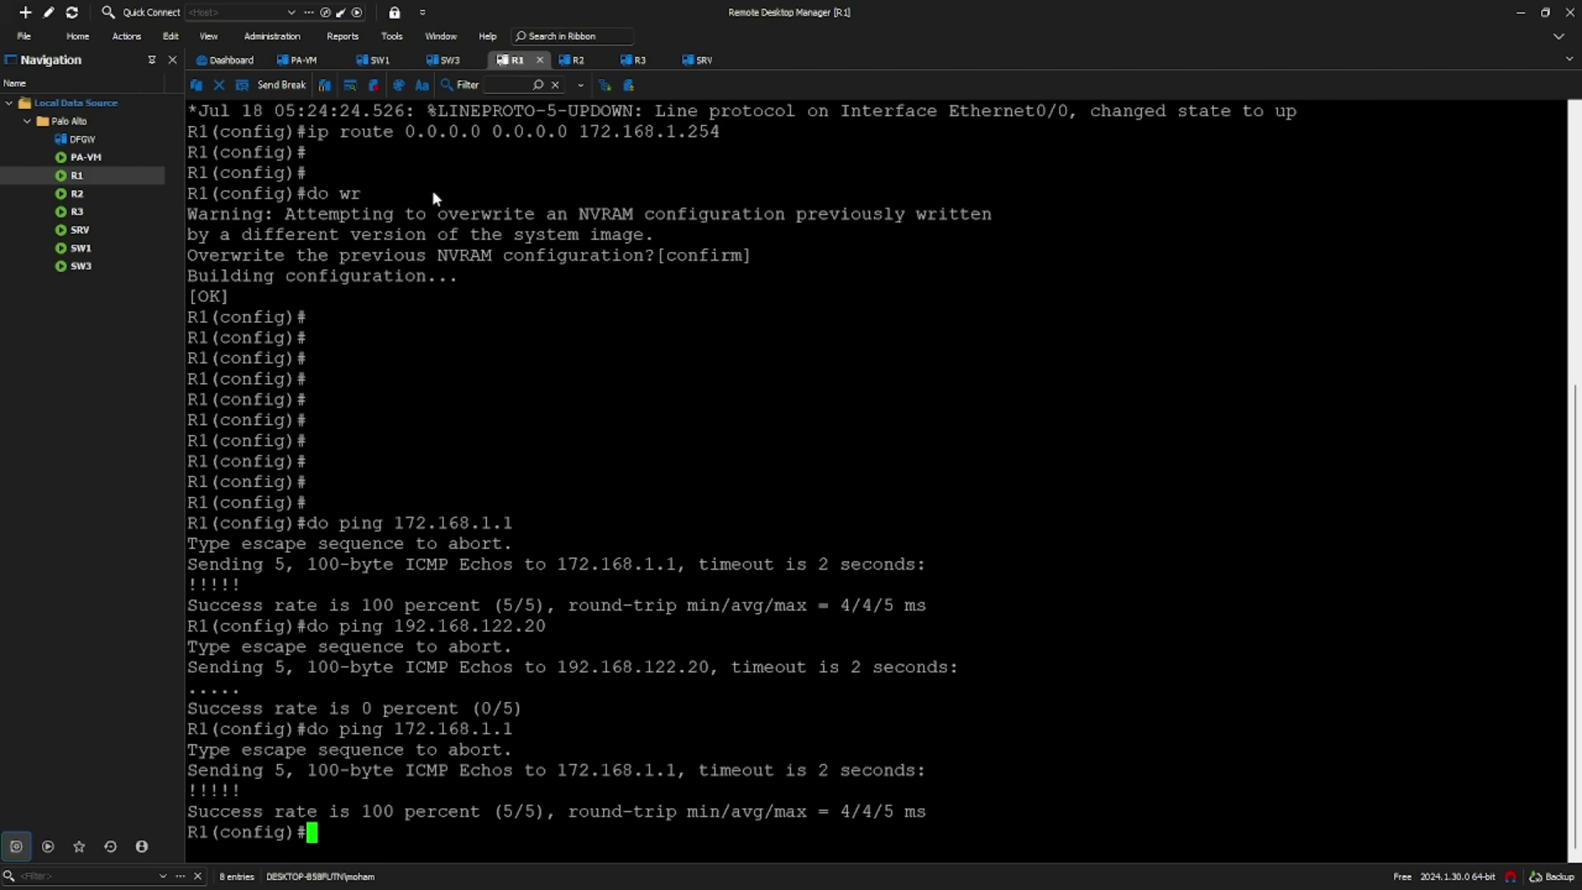
Step: In the PA-VM console, run "show routing route" and highlight the 192.168.122.10/32 entry in the routing table
left_click(301, 61)
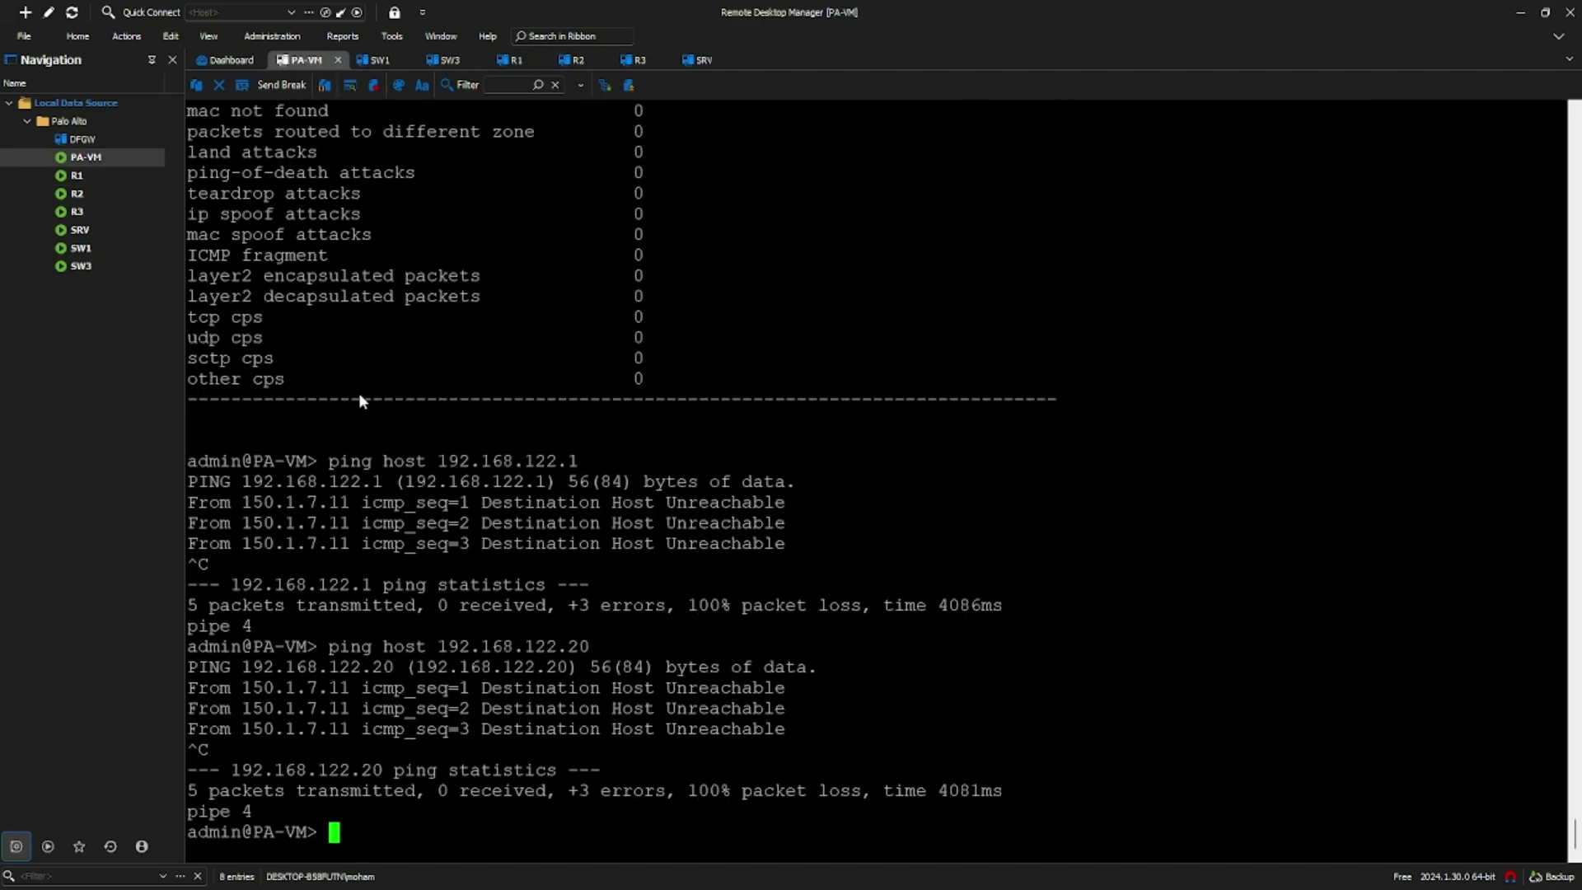
key("Return")
key("Return")
type("show routing")
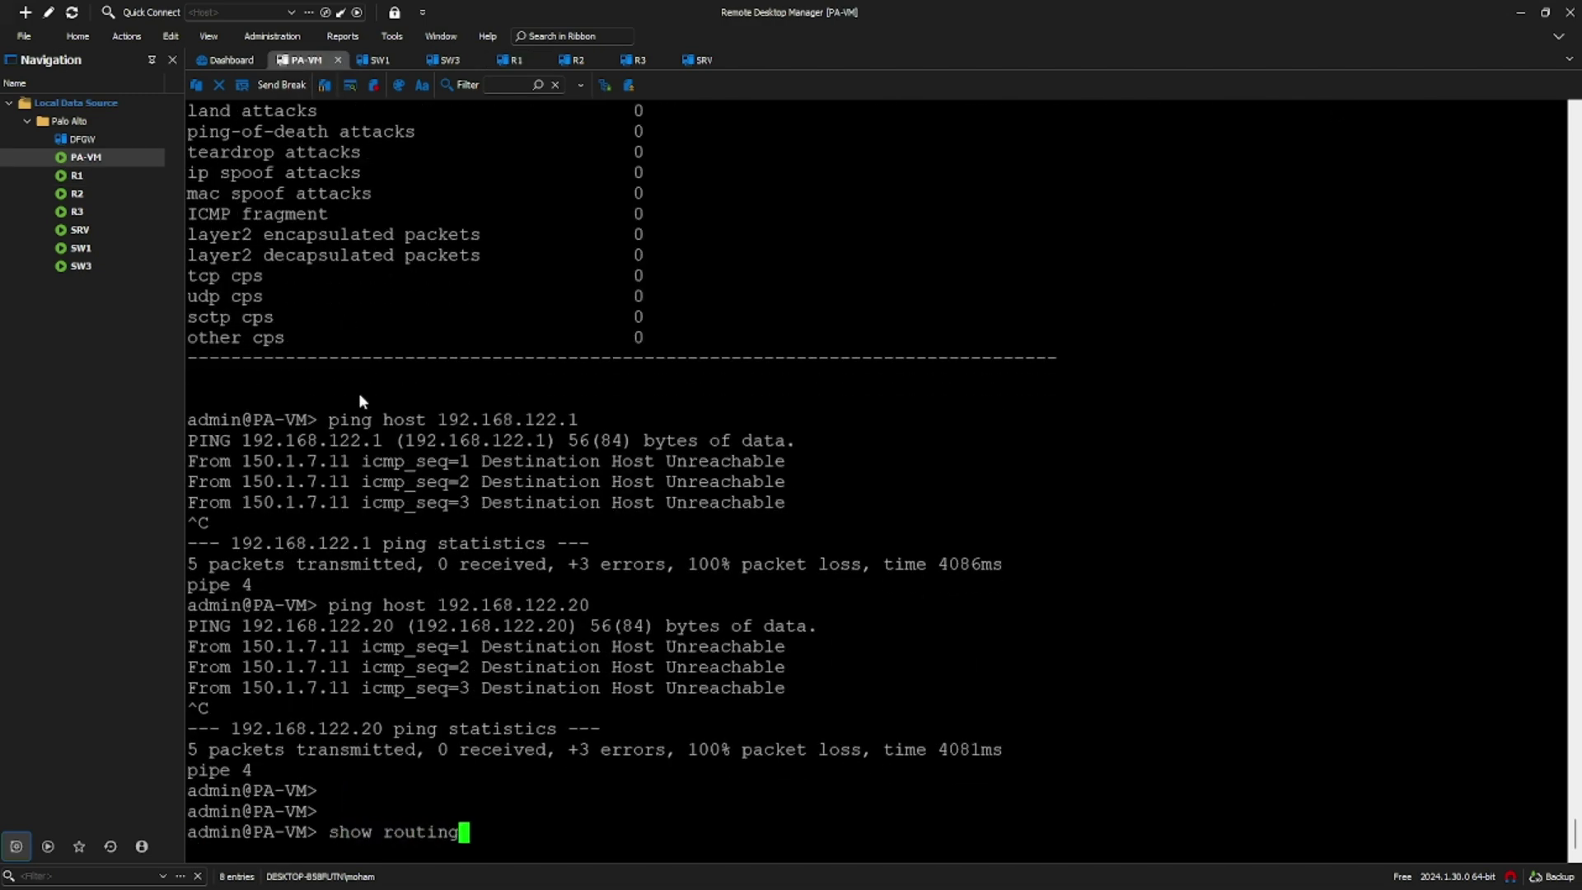
type(" route")
key("Return")
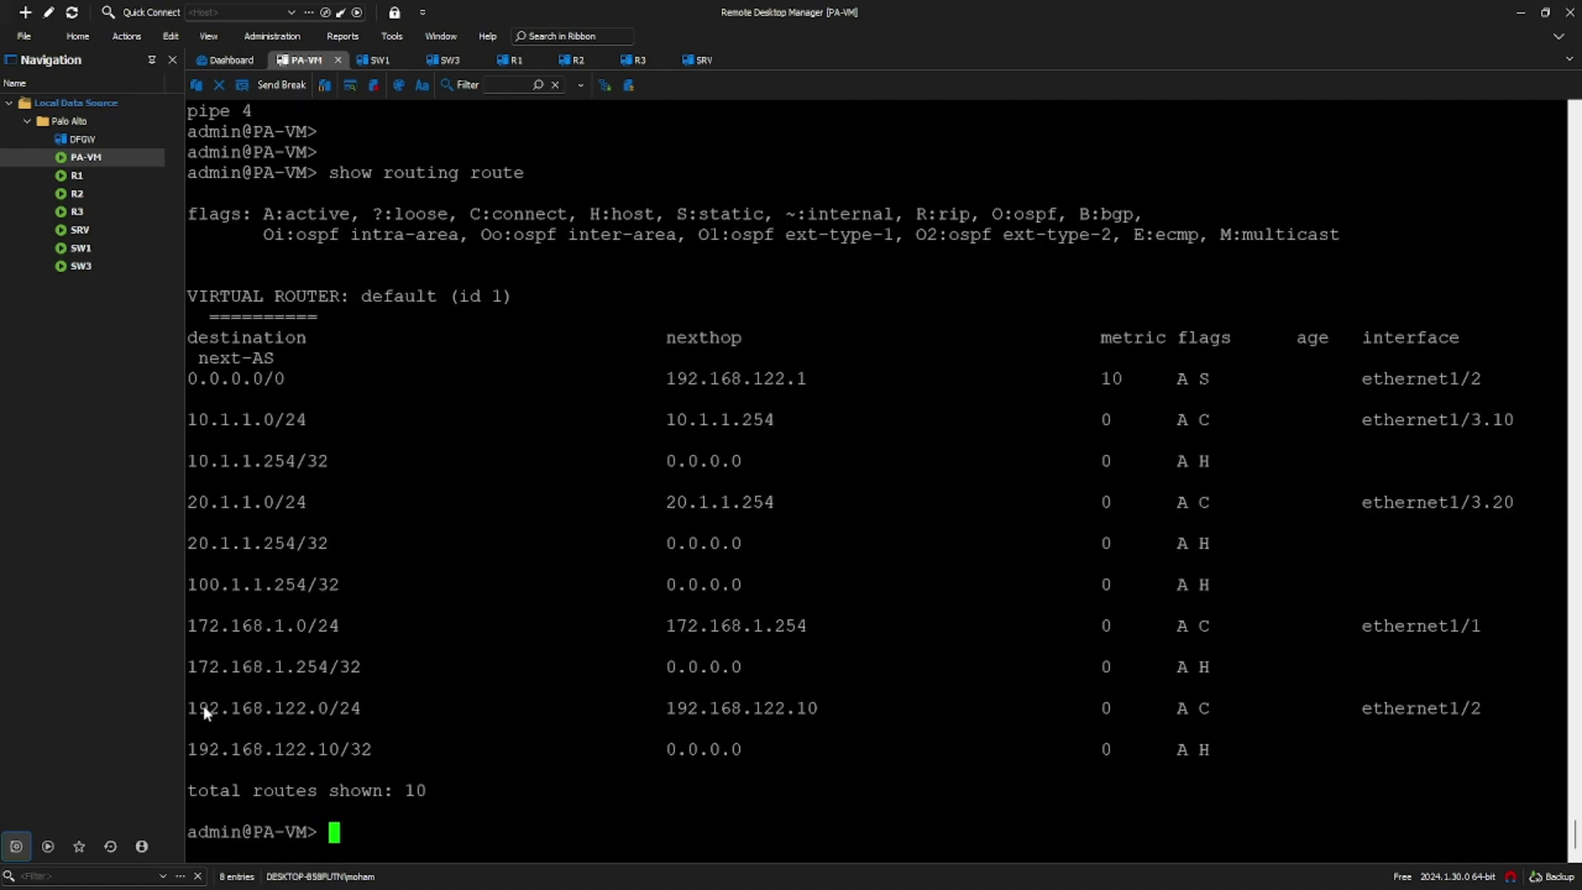
left_click_drag(193, 749, 751, 748)
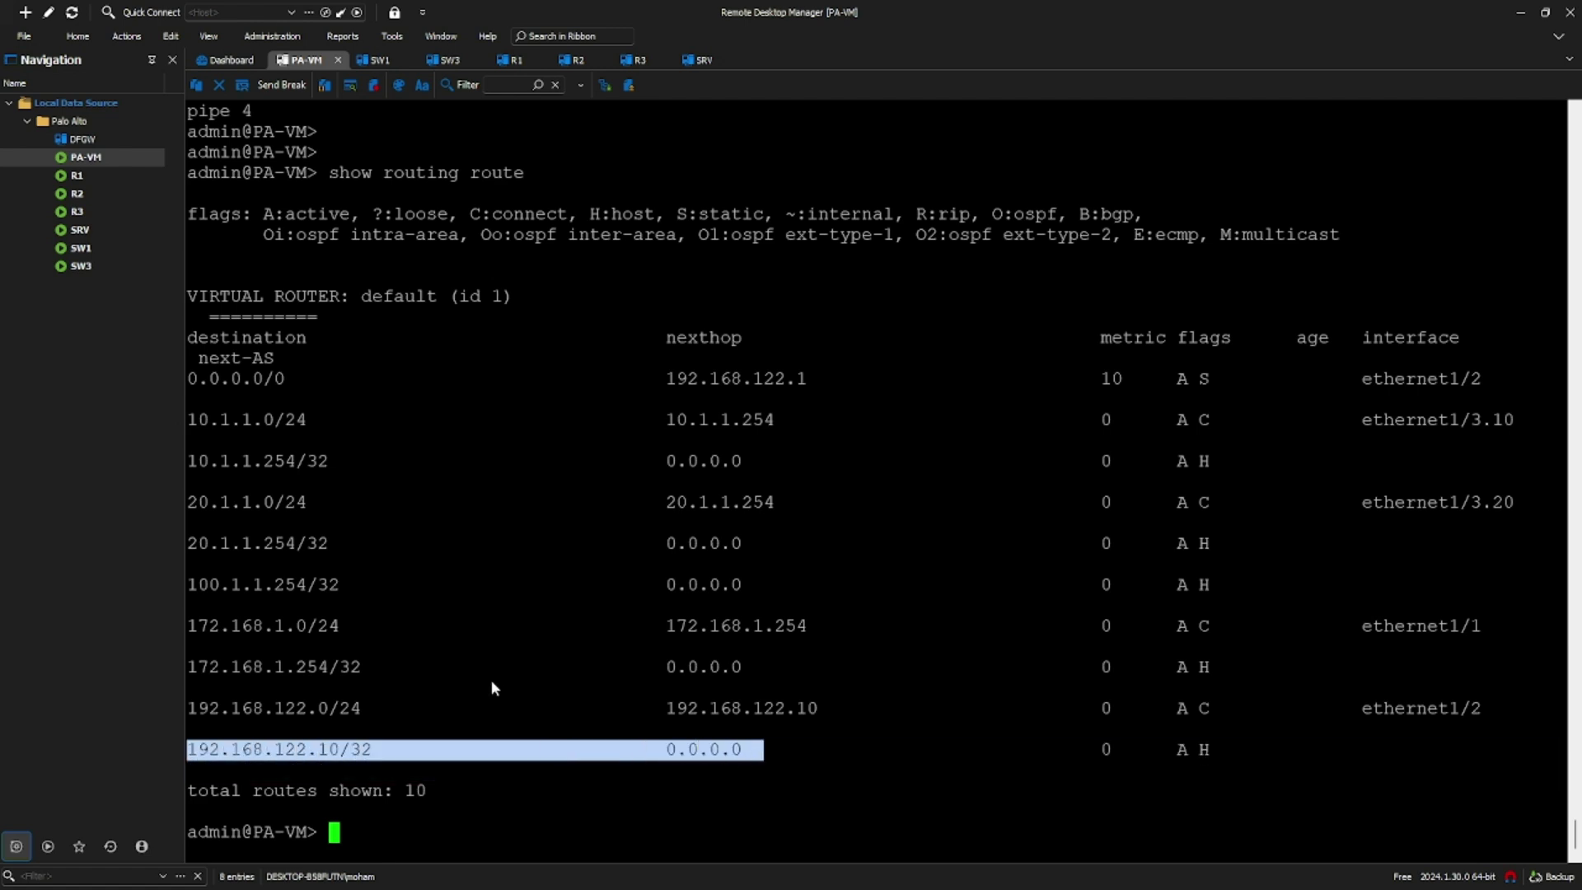
Step: Highlight the default route's next hop in the PA-VM console, and ping 192.168.122.1 from the SRV console, marking the reply characters
left_click_drag(189, 385, 812, 384)
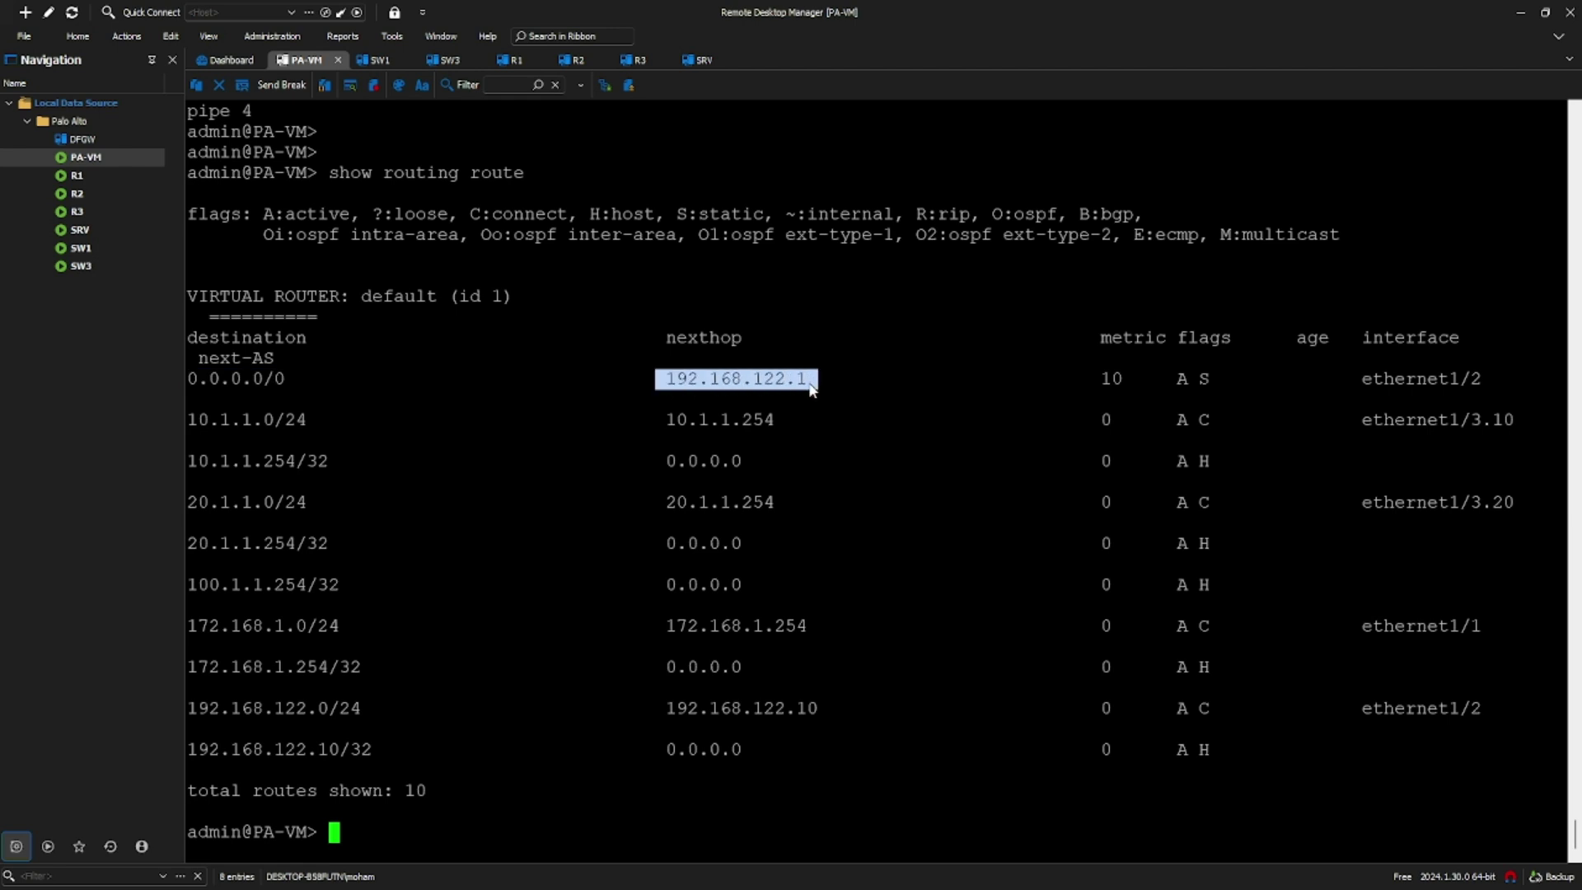
left_click(693, 61)
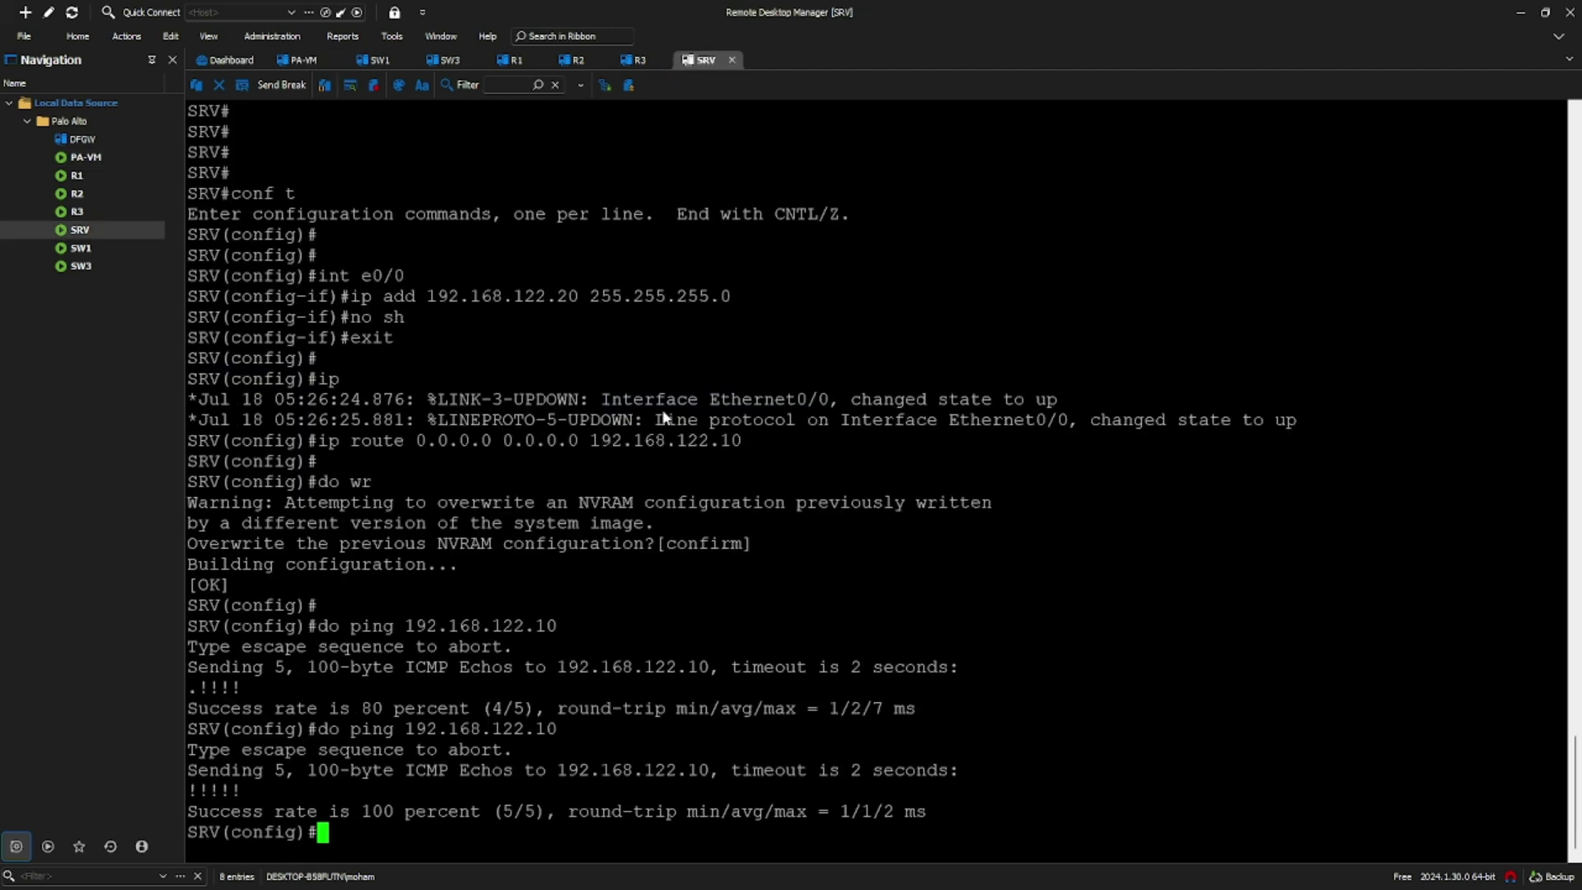
type("do ping 192.168.122.")
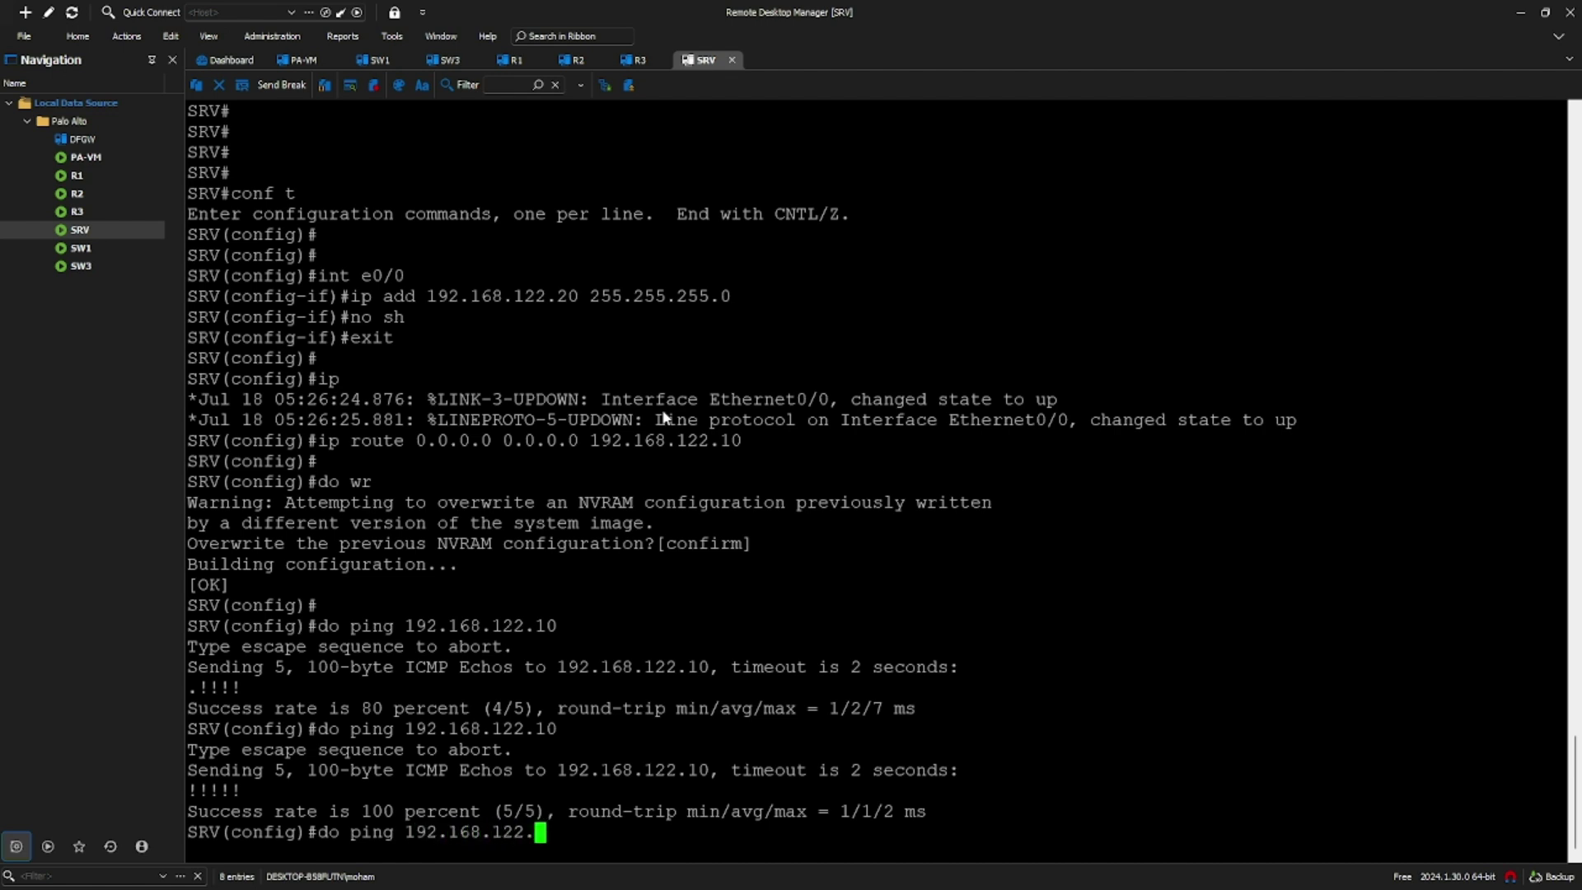
type("1")
key("Return")
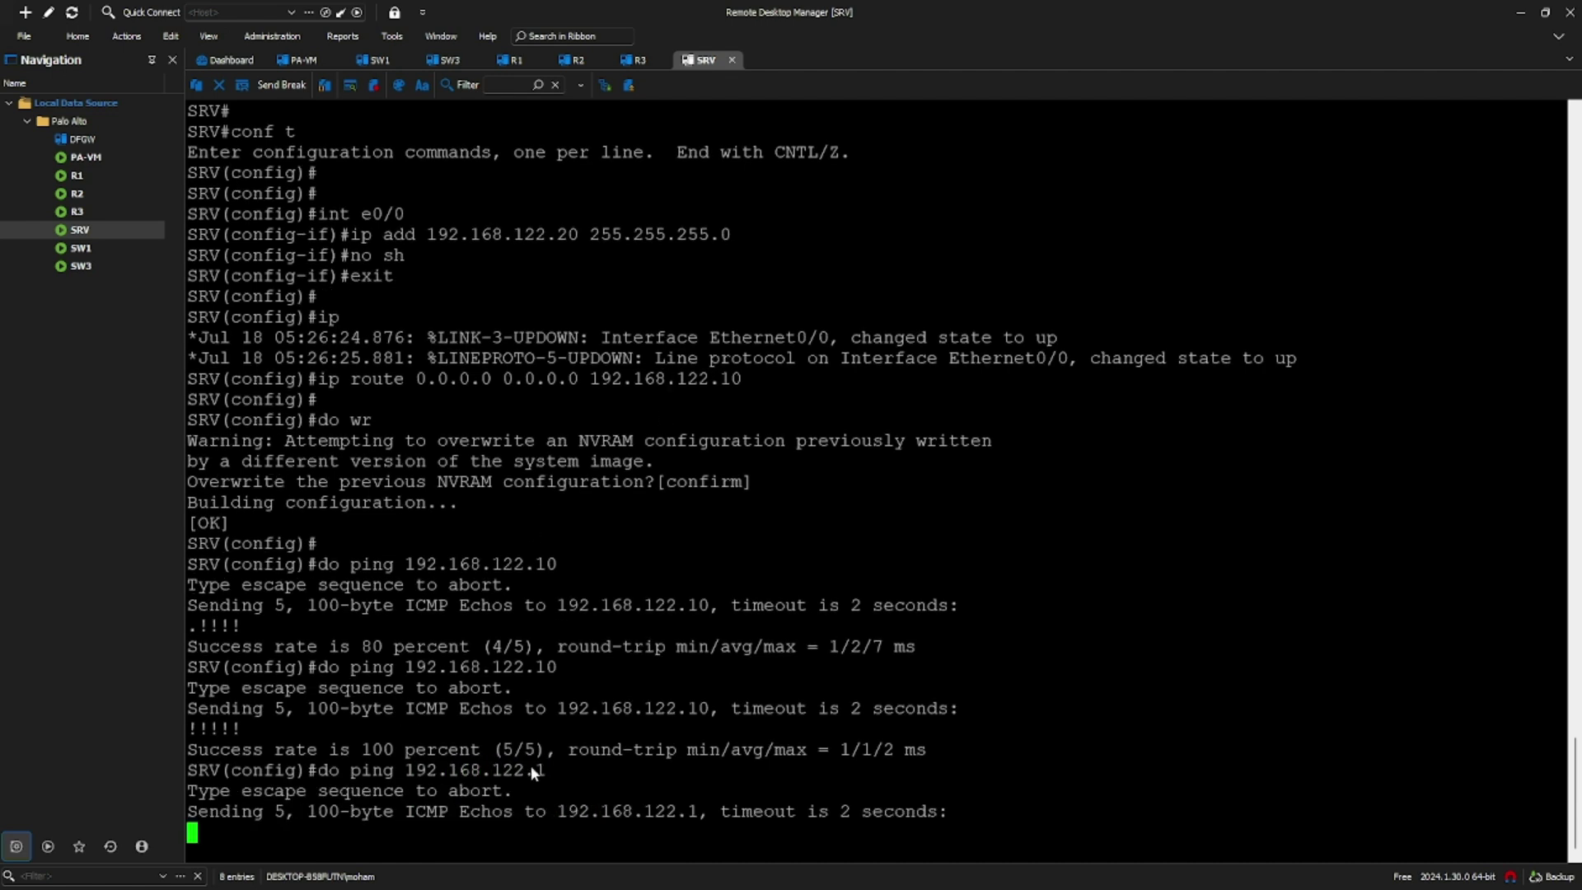
left_click_drag(242, 791, 198, 792)
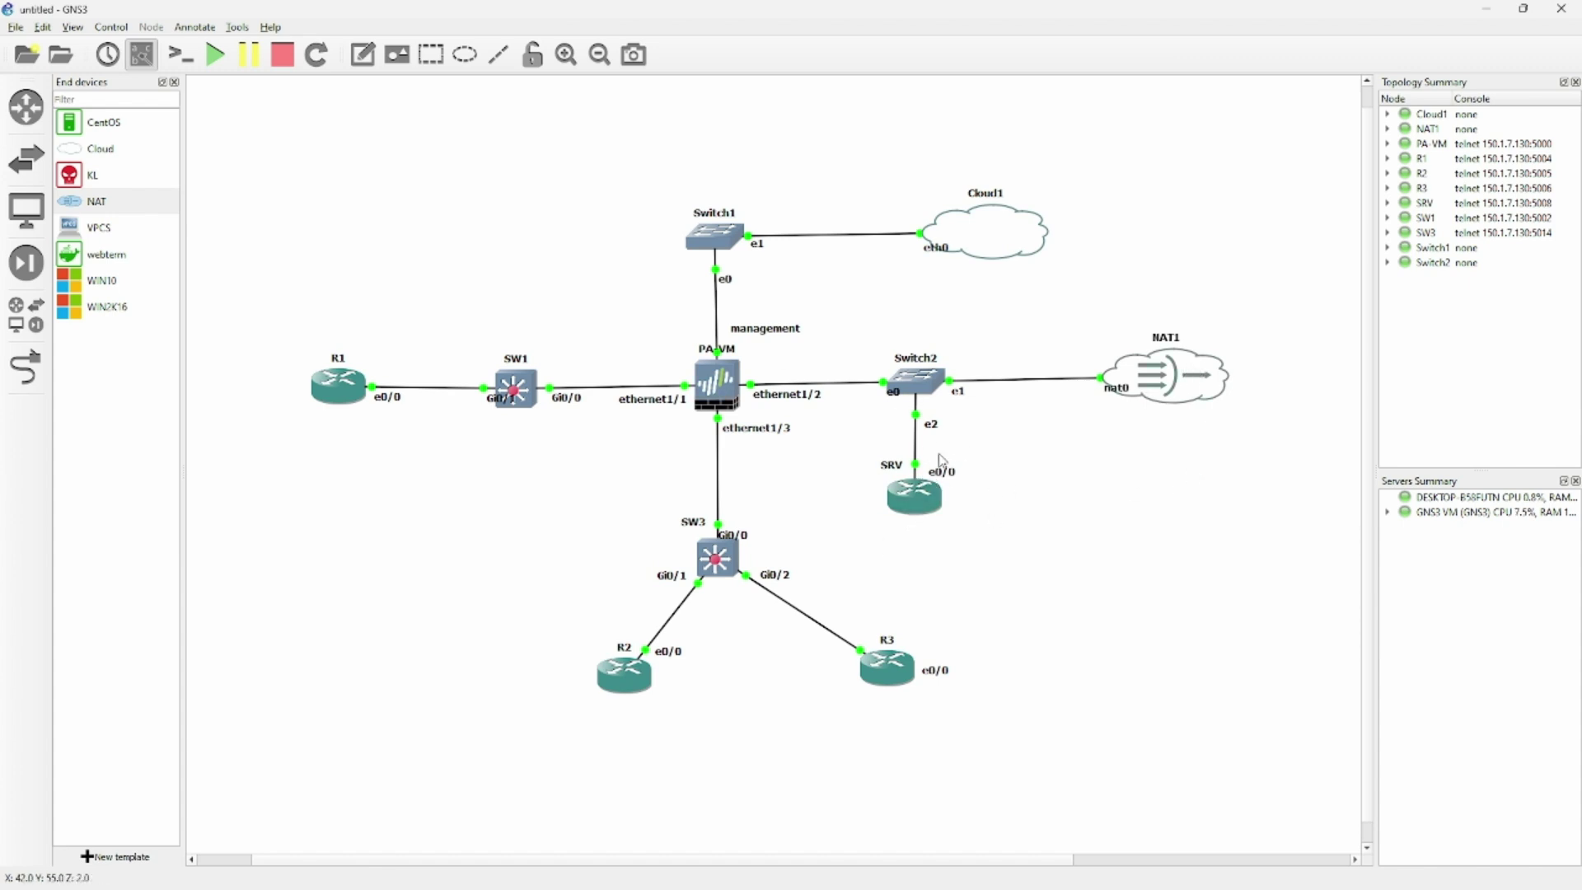
Step: Check SRV's link in the GNS3 topology and review ethernet1/2's zone, IPv4 and management profile settings in the PA-VM web interface, accepting them unmodified
mouse_move(942, 471)
left_mouse_down()
mouse_move(926, 550)
mouse_move(955, 474)
left_mouse_up()
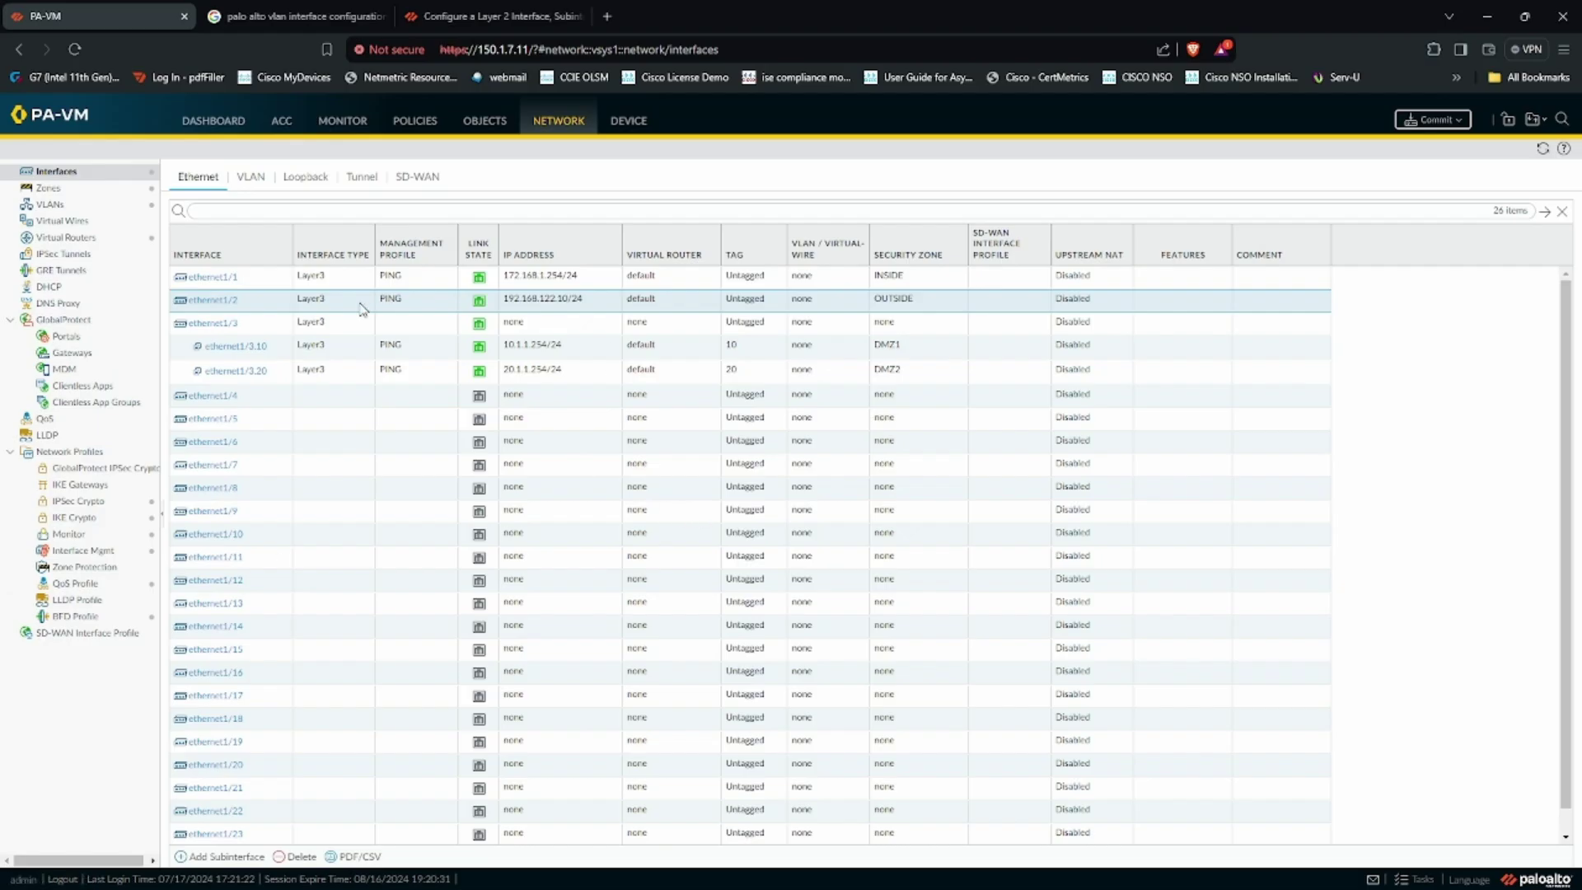
left_click(214, 323)
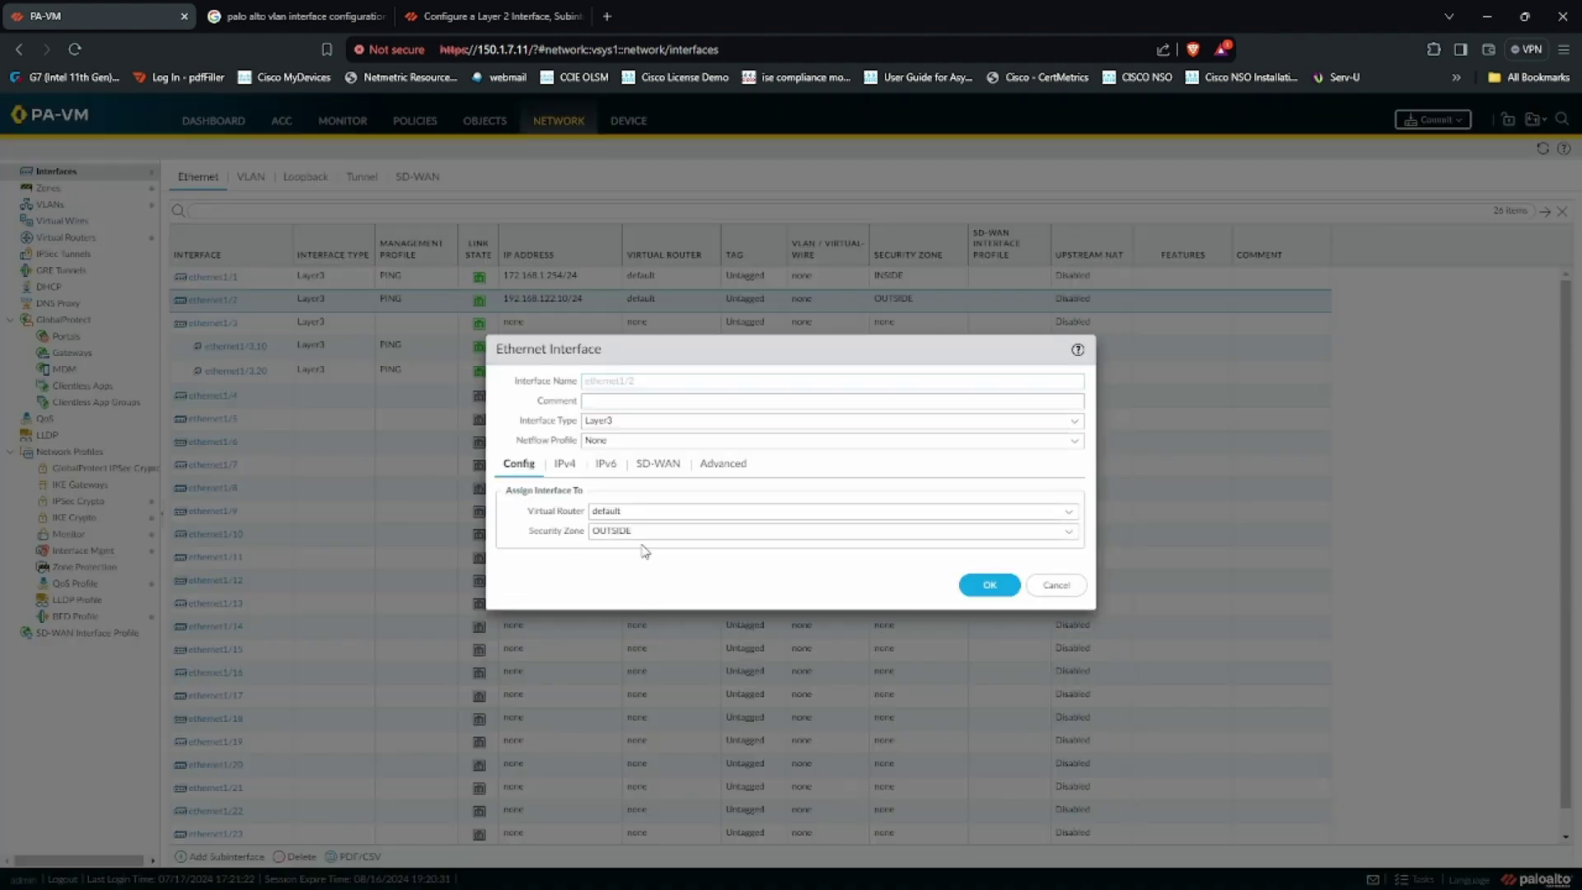
left_click(651, 532)
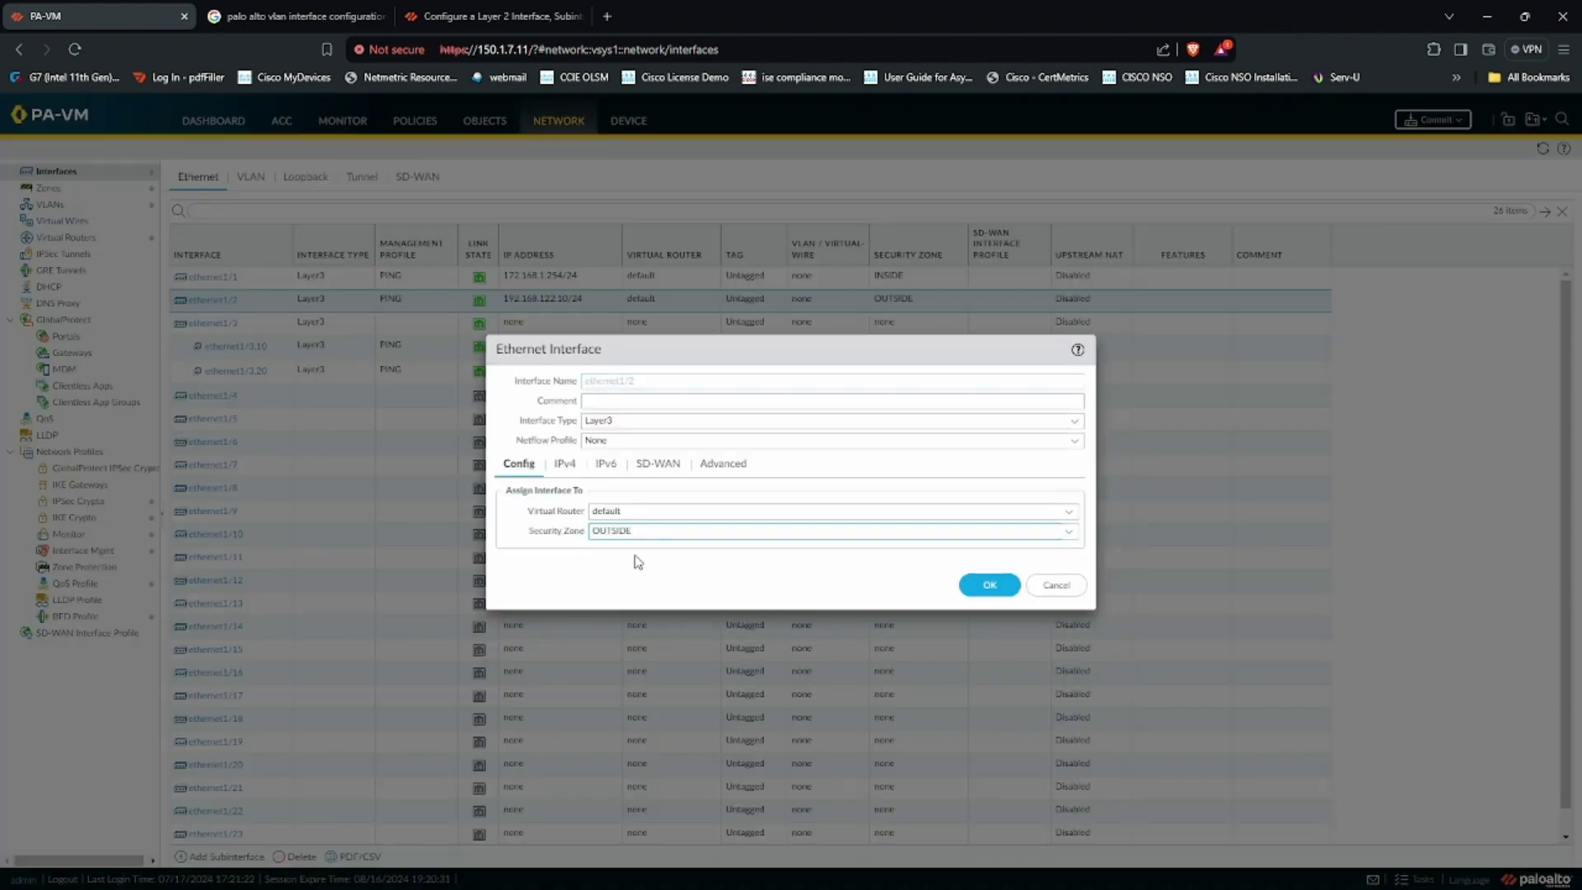
left_click(565, 465)
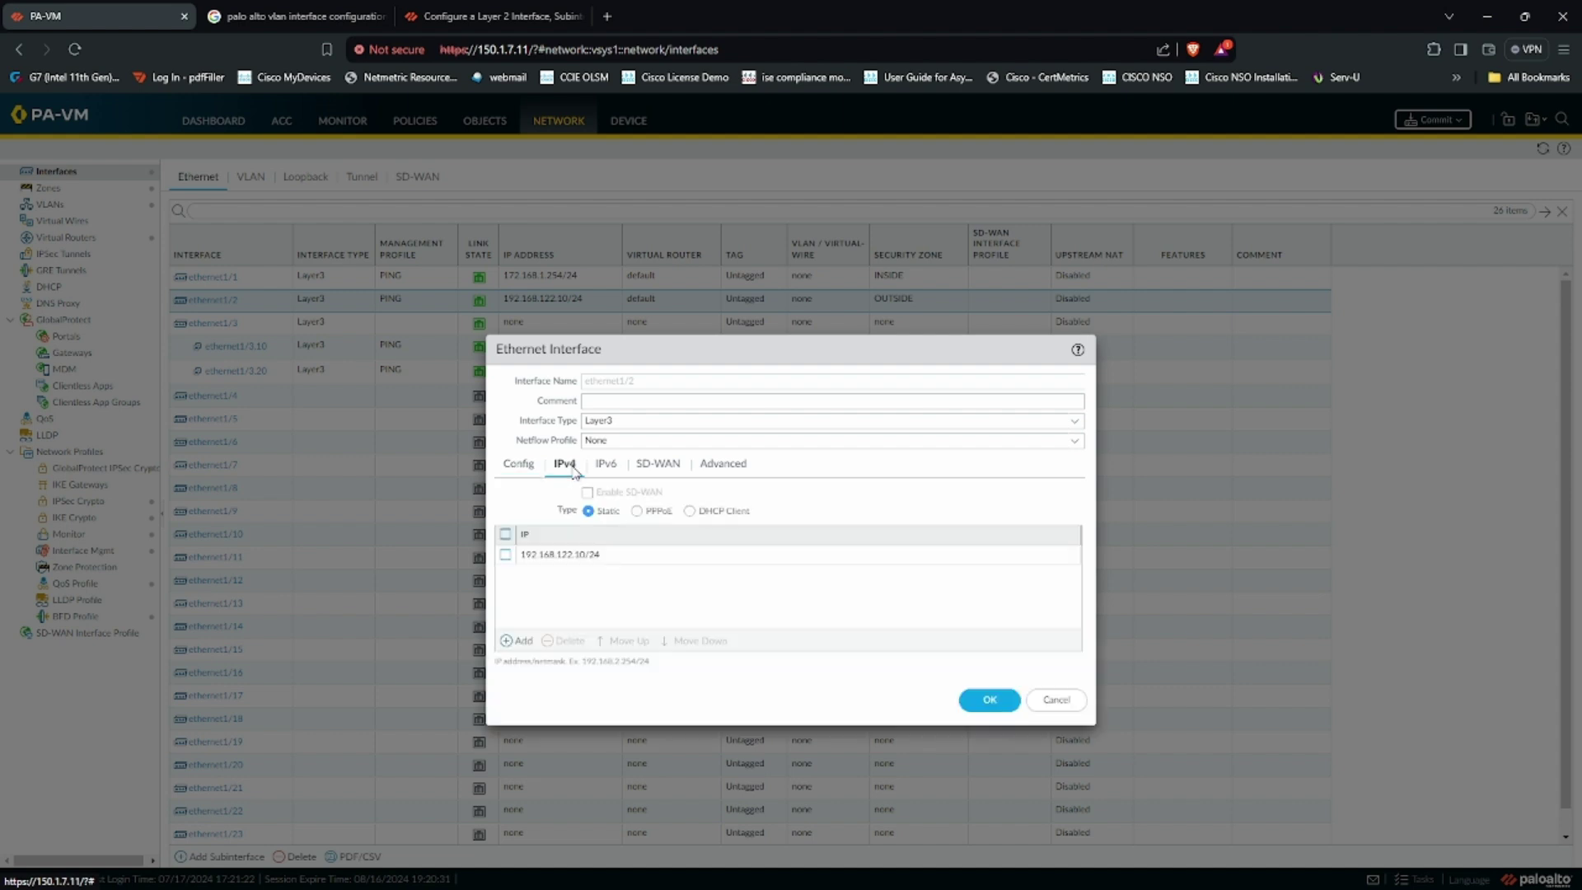
left_click(519, 464)
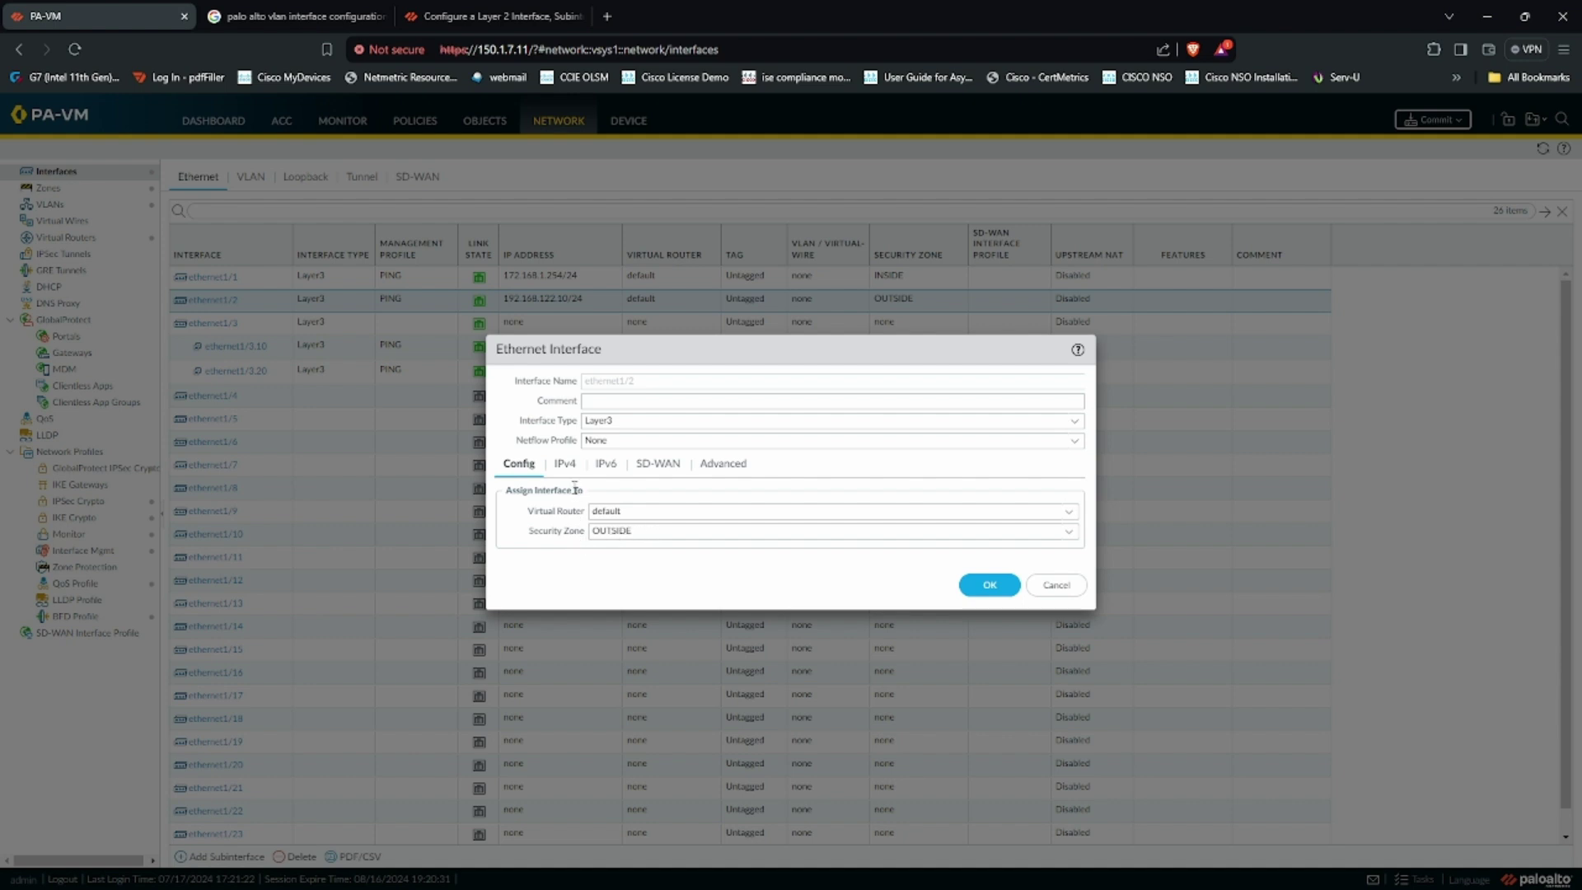
left_click(567, 465)
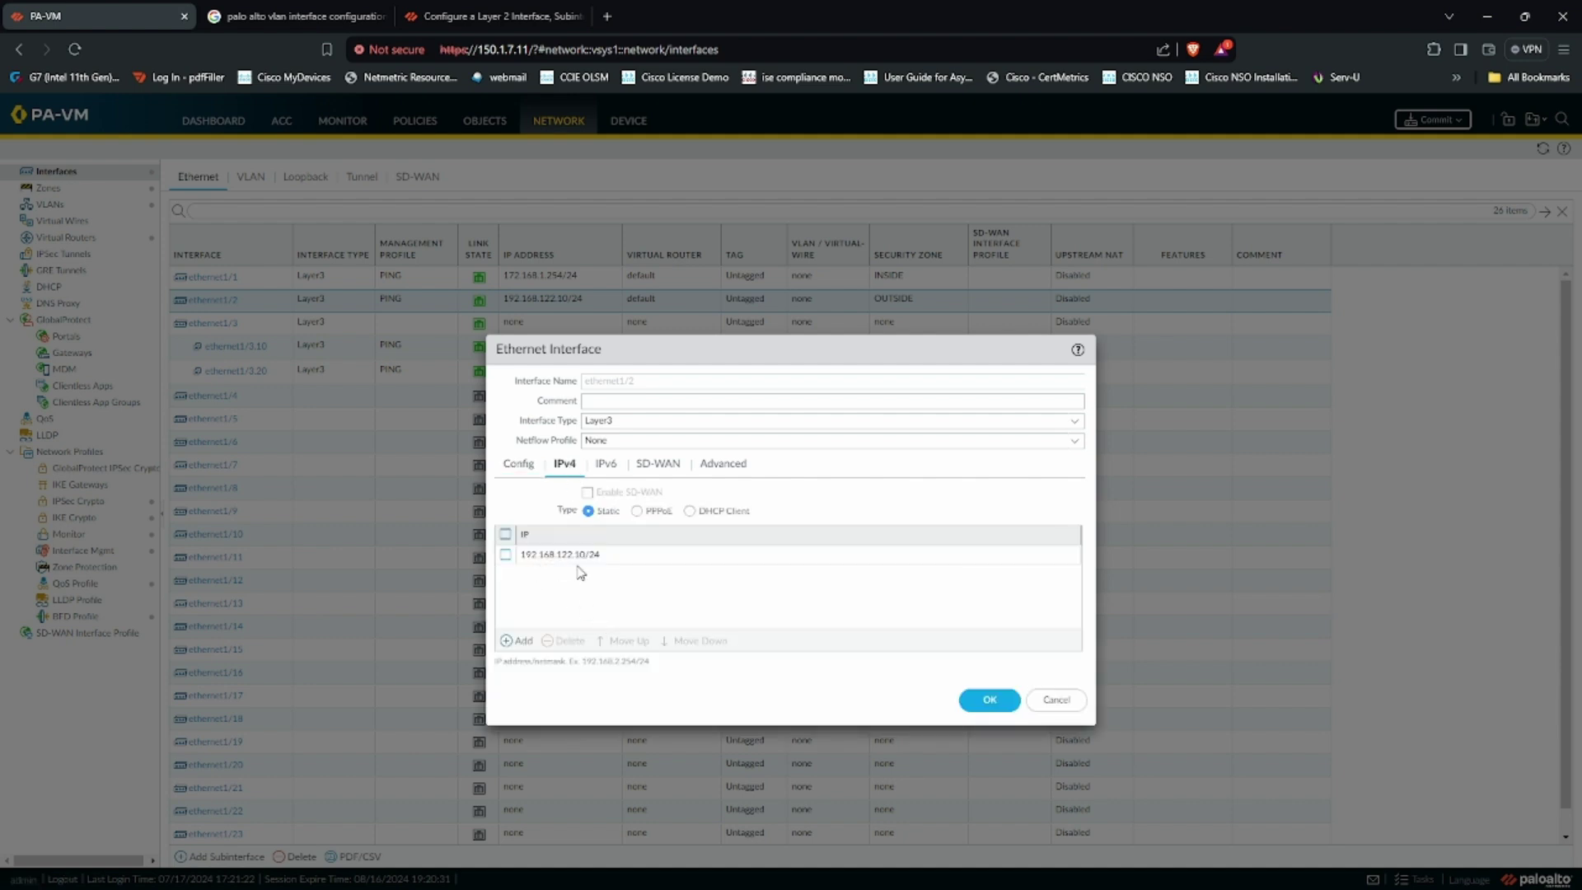
left_click(718, 466)
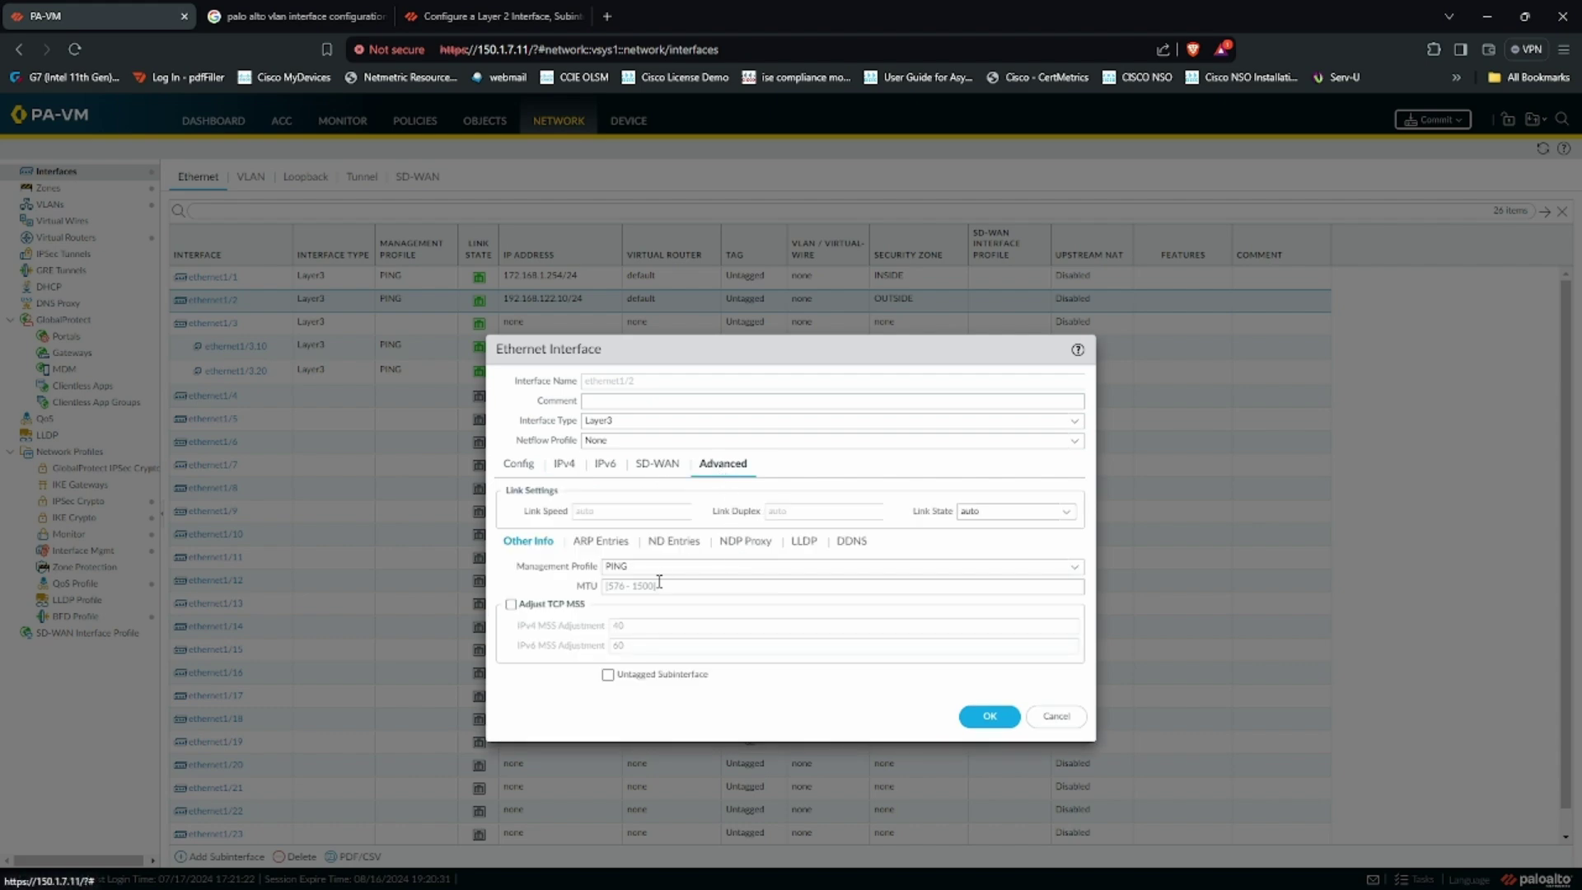
left_click(989, 717)
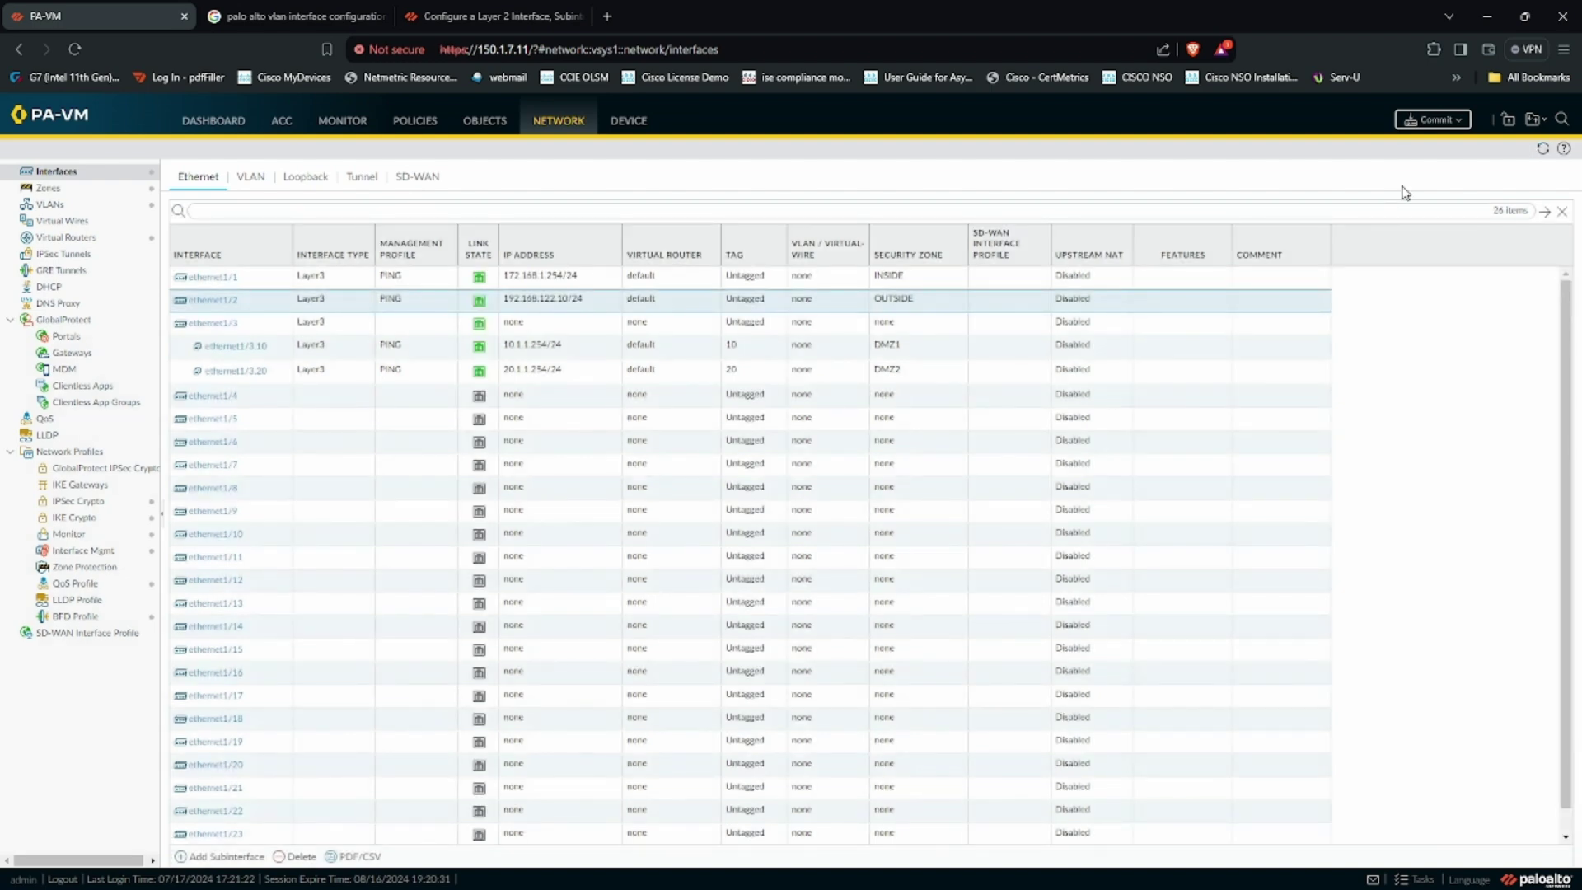
Step: Commit the firewall configuration, and meanwhile draw a double-headed arrow between INSIDE and OUTSIDE on the PA-ALL.pdf diagram in the other browser
left_click(1428, 119)
left_click(922, 674)
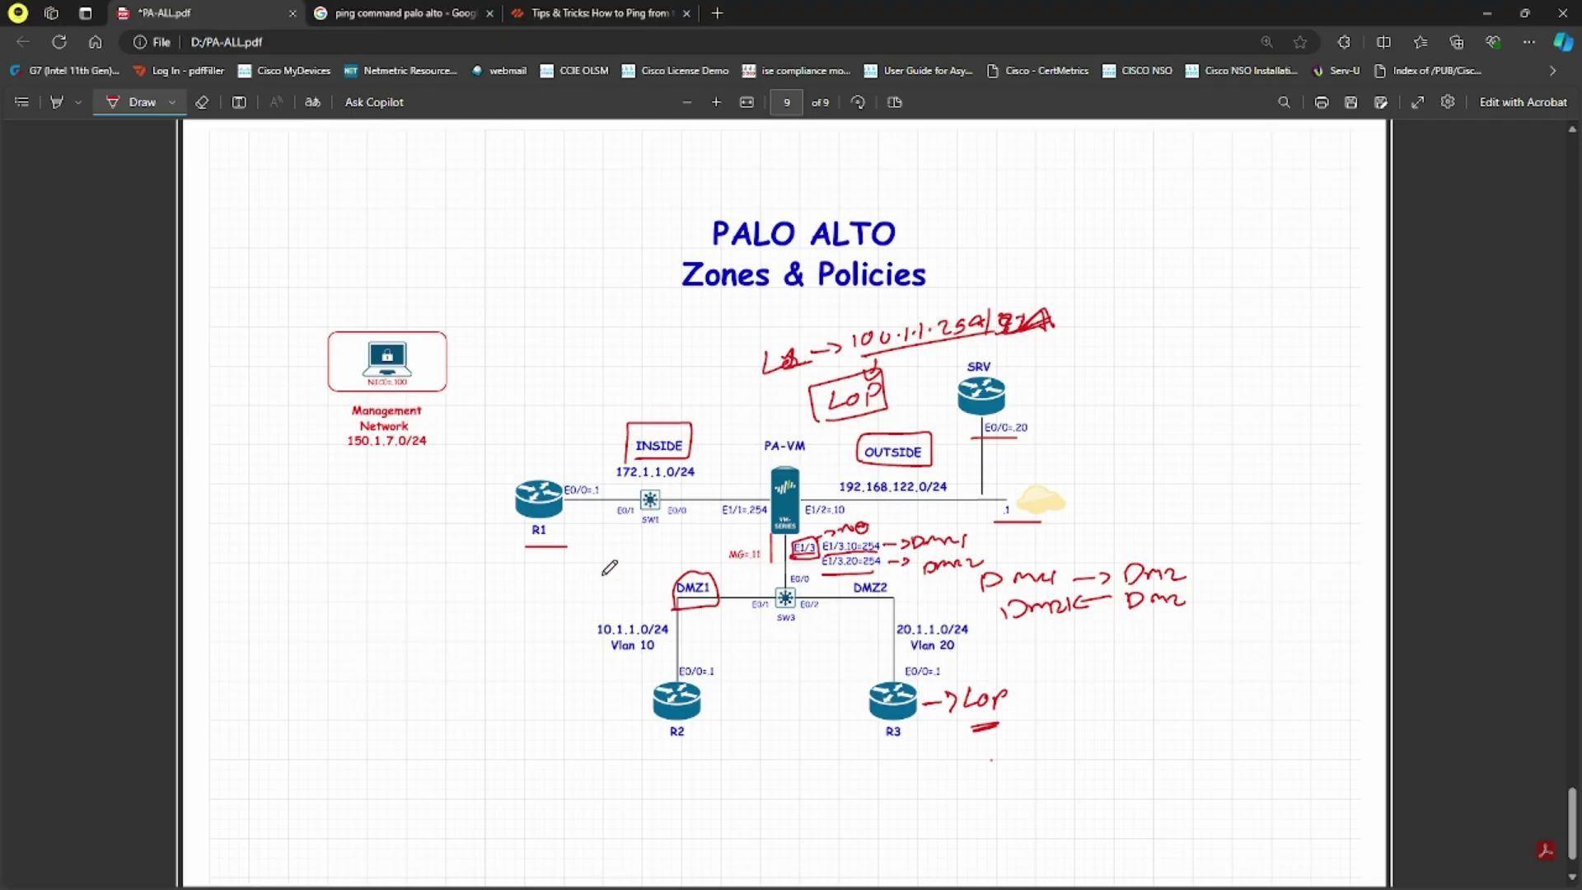
mouse_move(699, 435)
left_mouse_down()
mouse_move(849, 406)
mouse_move(869, 437)
mouse_move(837, 446)
left_mouse_up()
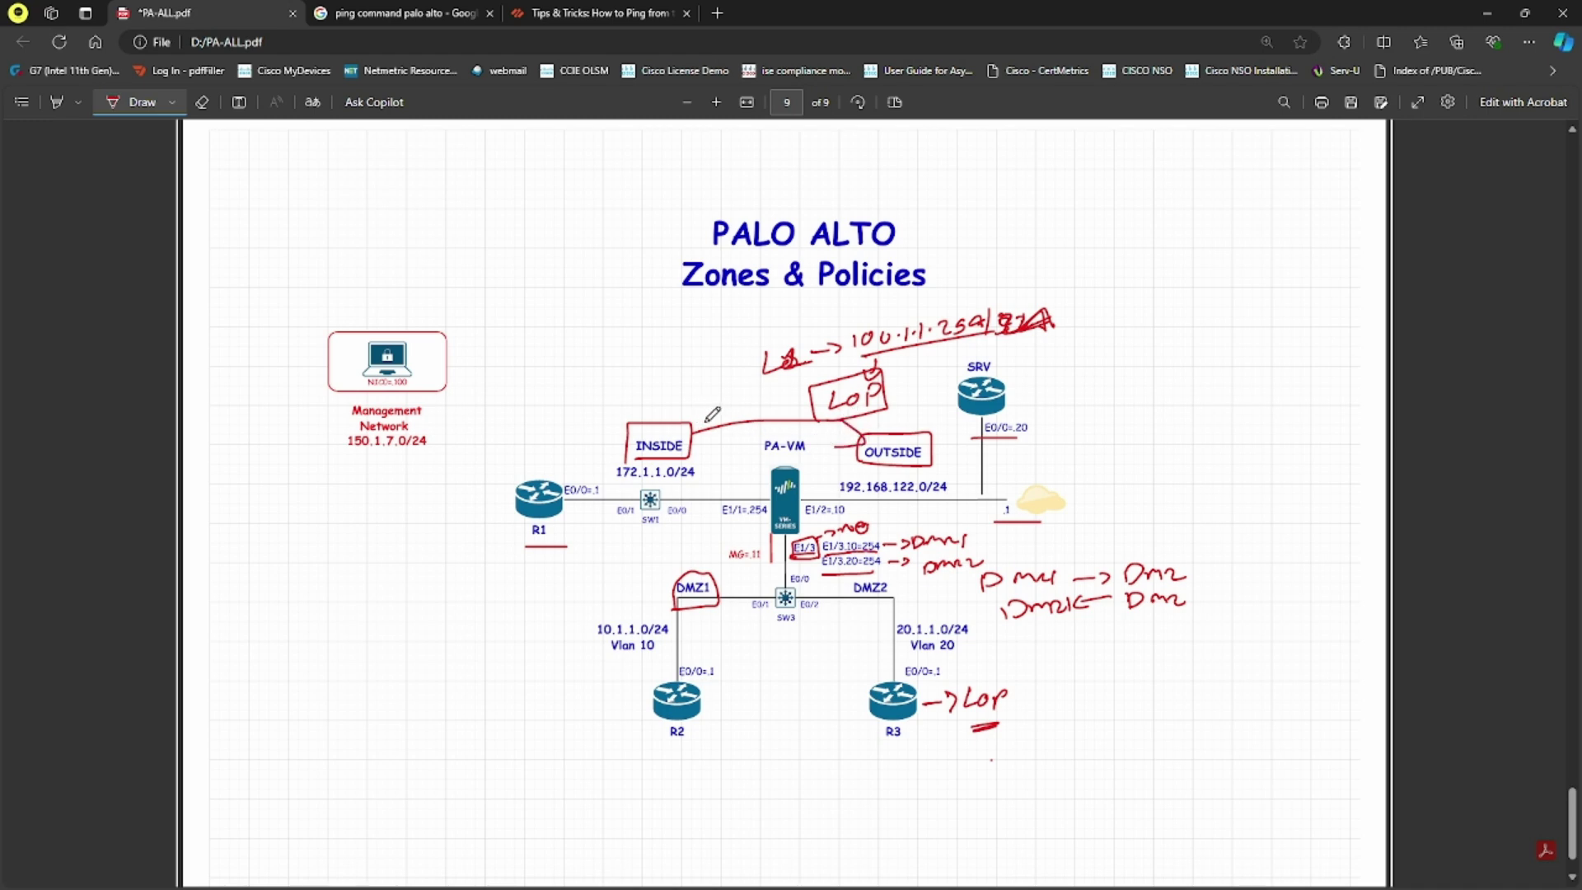
left_click_drag(712, 421, 711, 437)
key("alt+Tab")
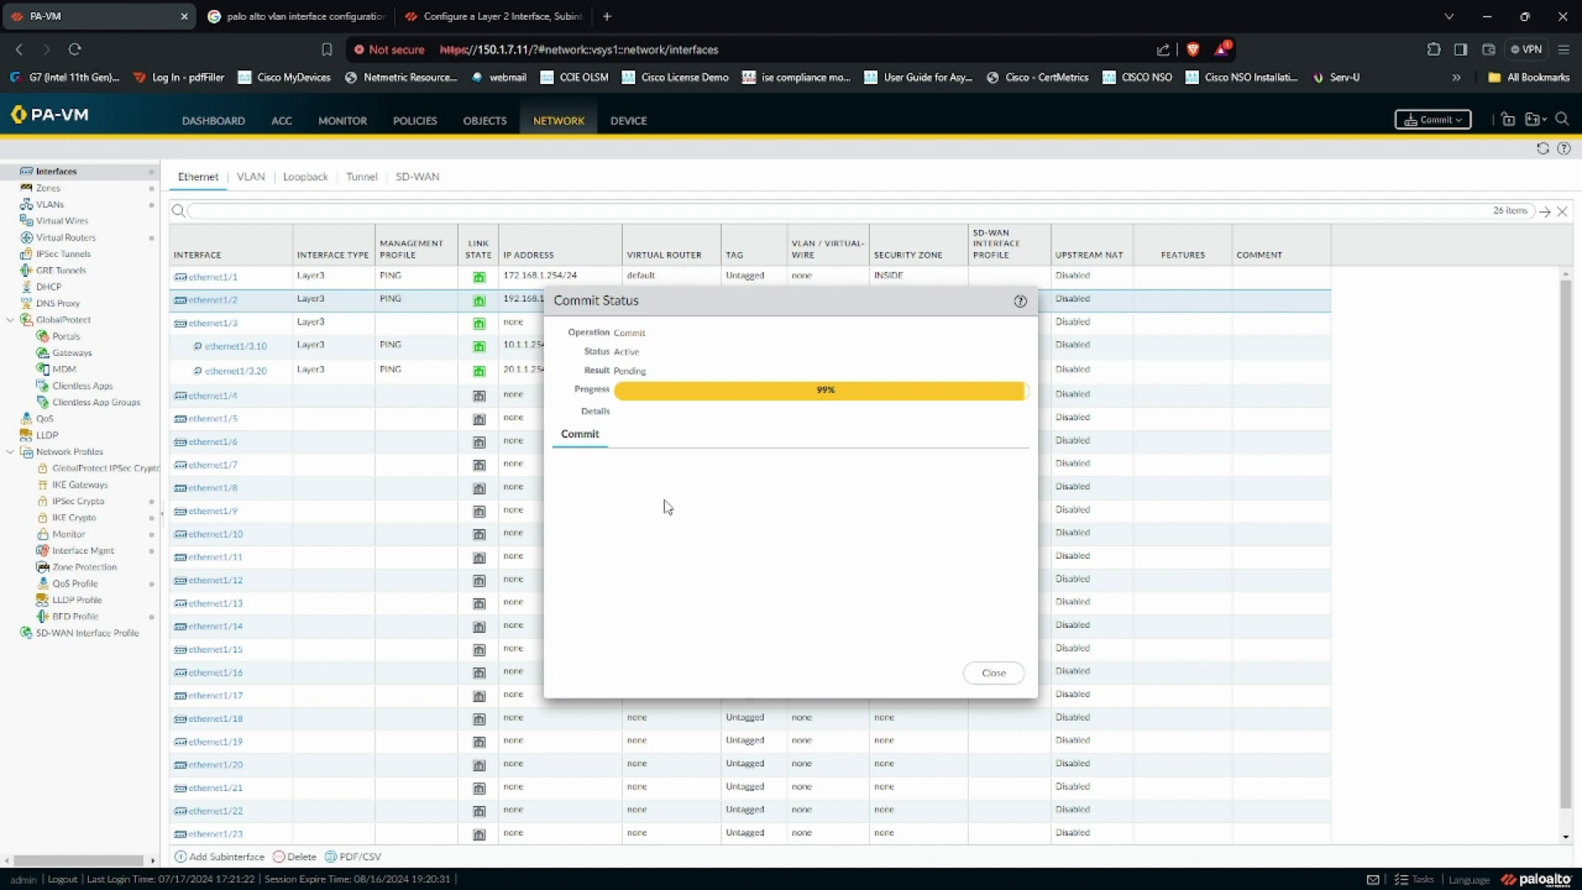
left_click(994, 674)
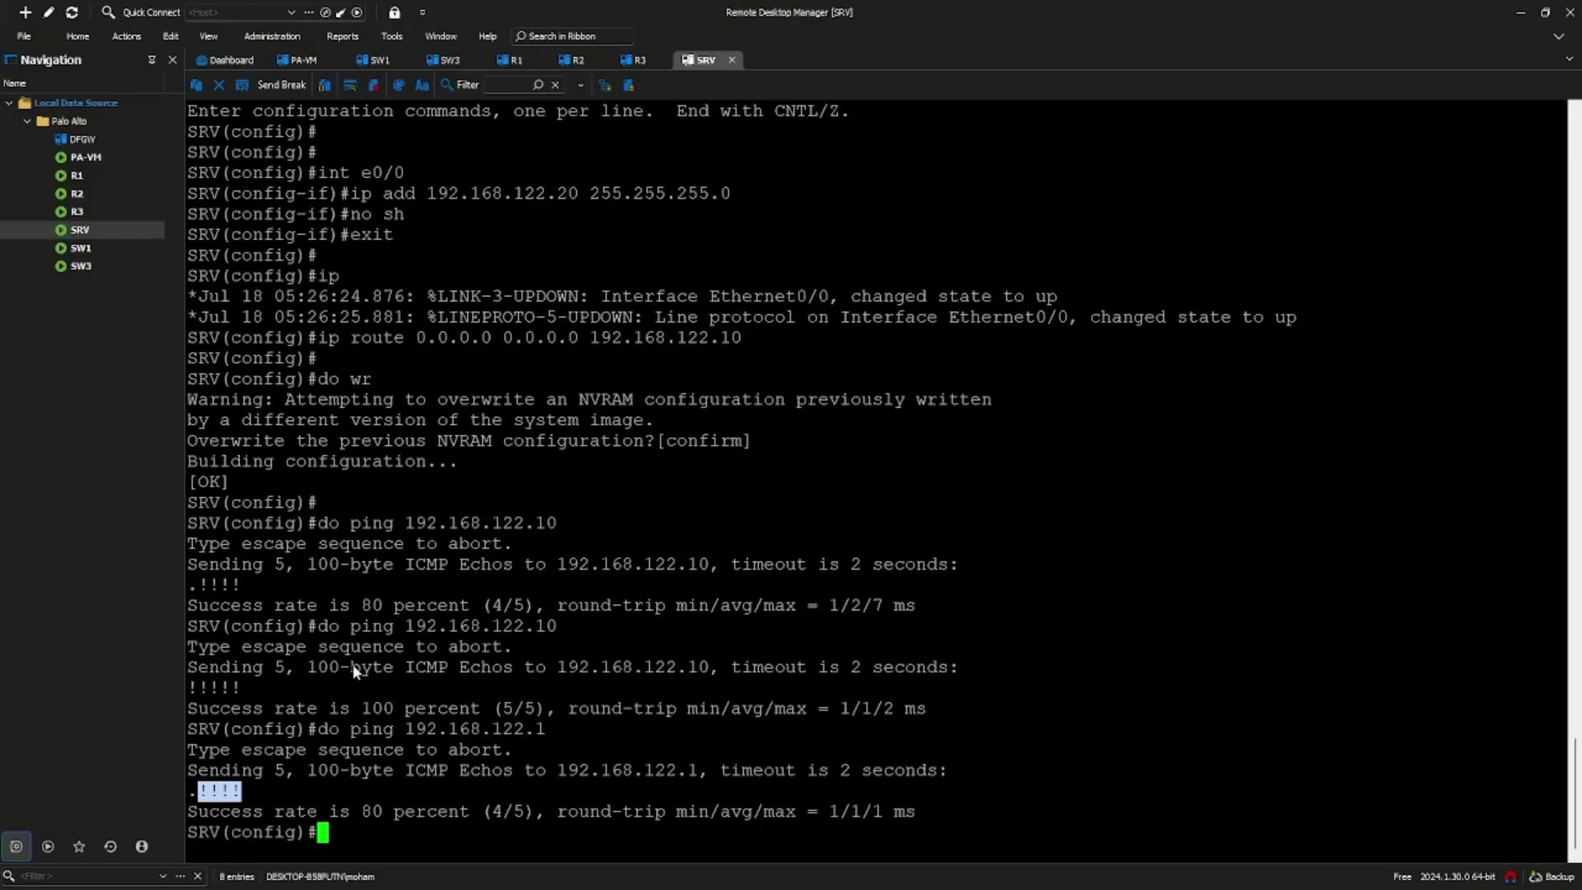
Step: In the R1 console in Remote Desktop Manager, repeat the ping to SRV at 192.168.122.20
left_click(507, 60)
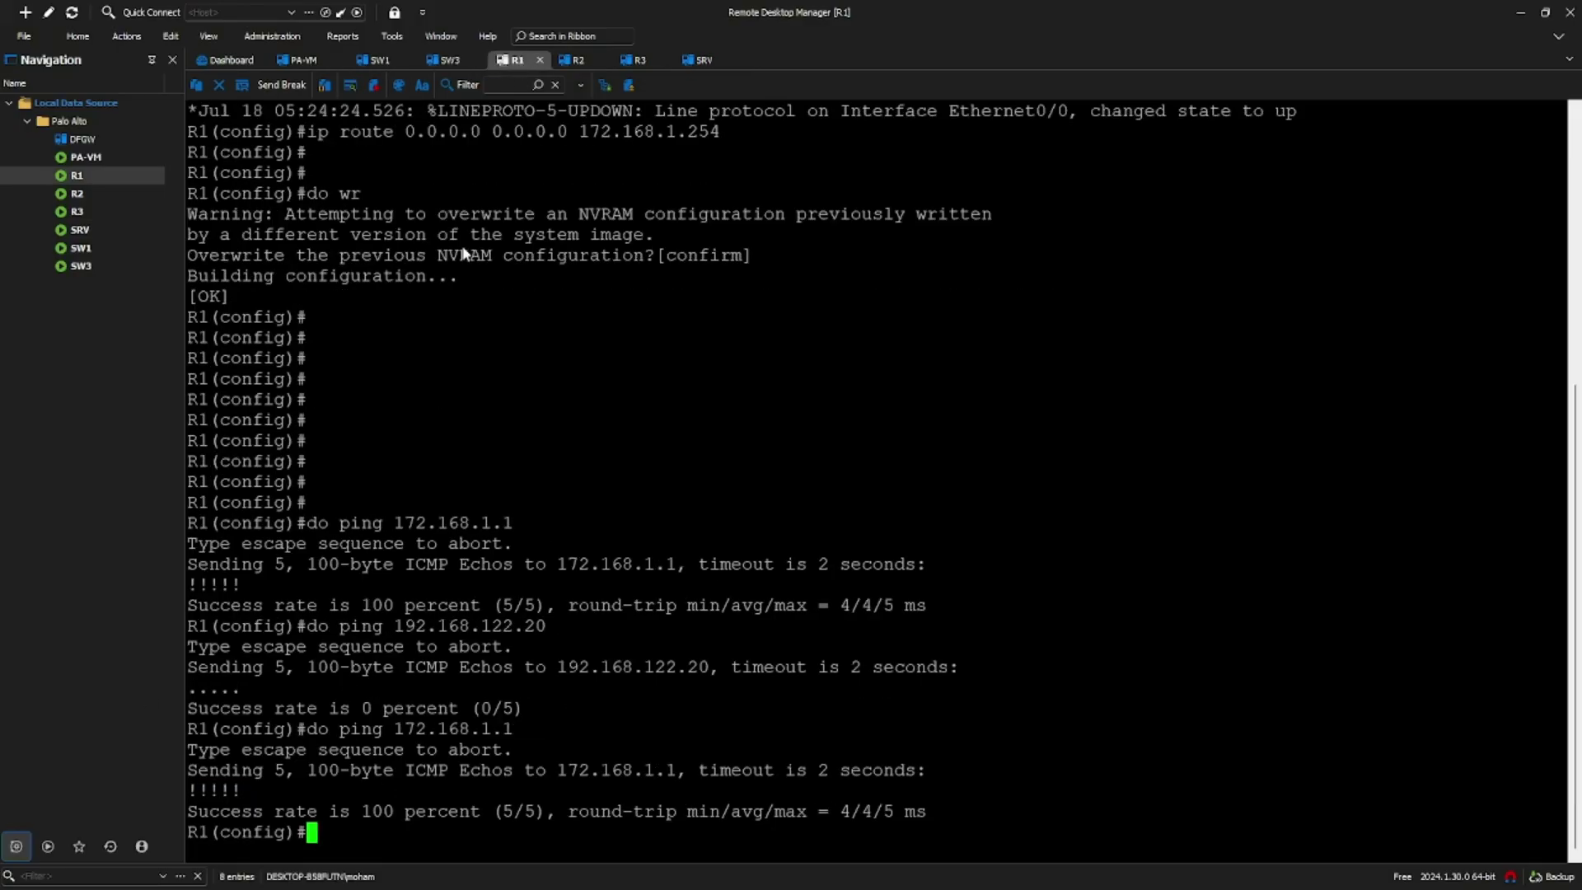
key("Return")
key("Up")
key("Up")
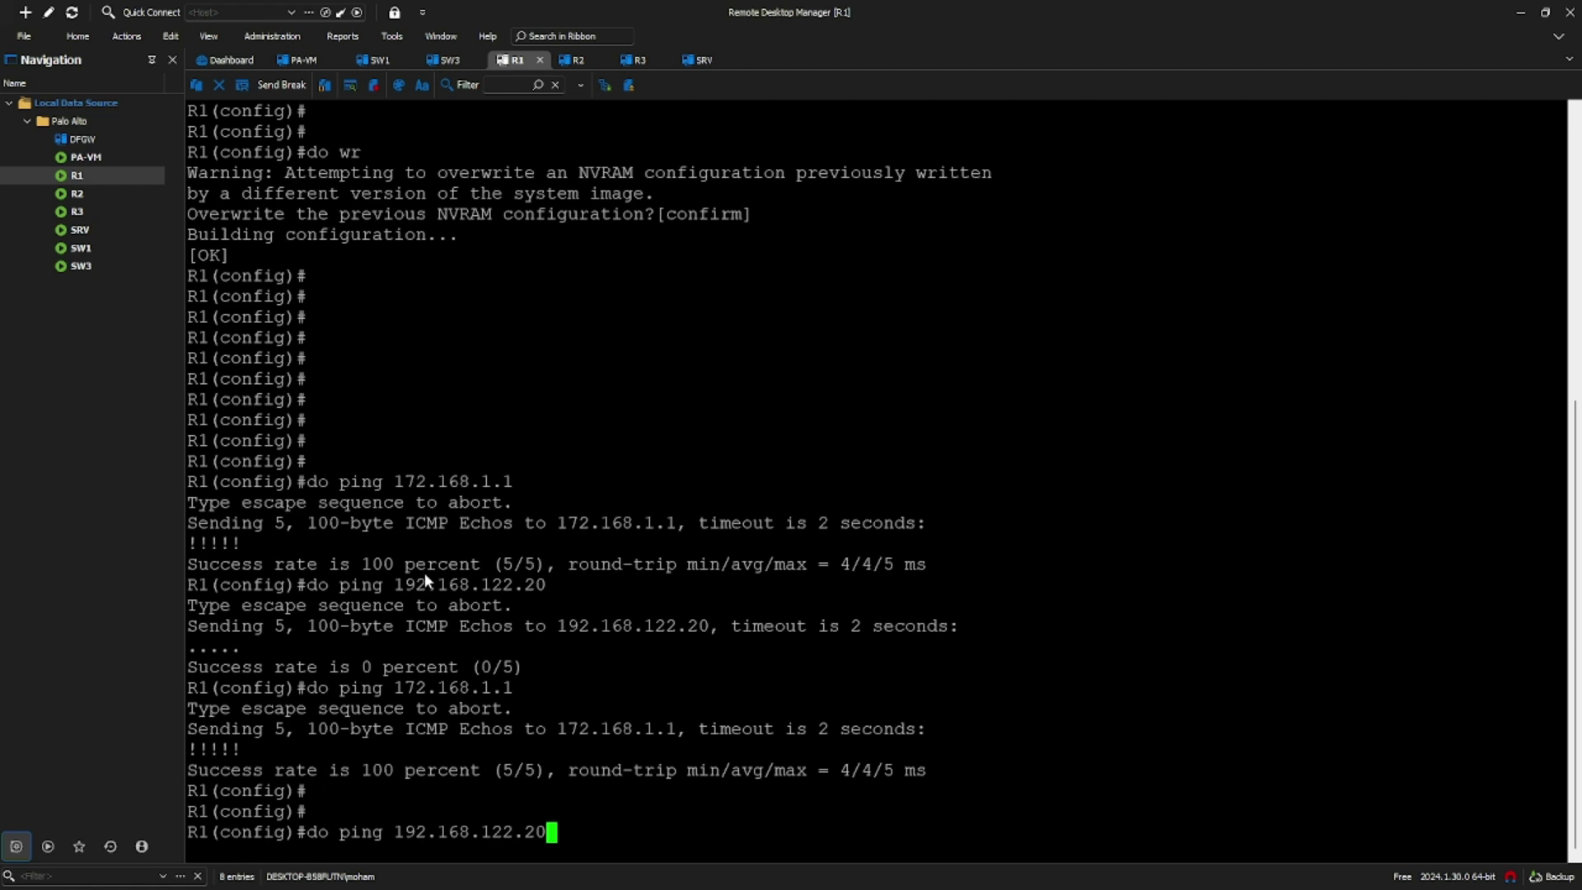
key("Return")
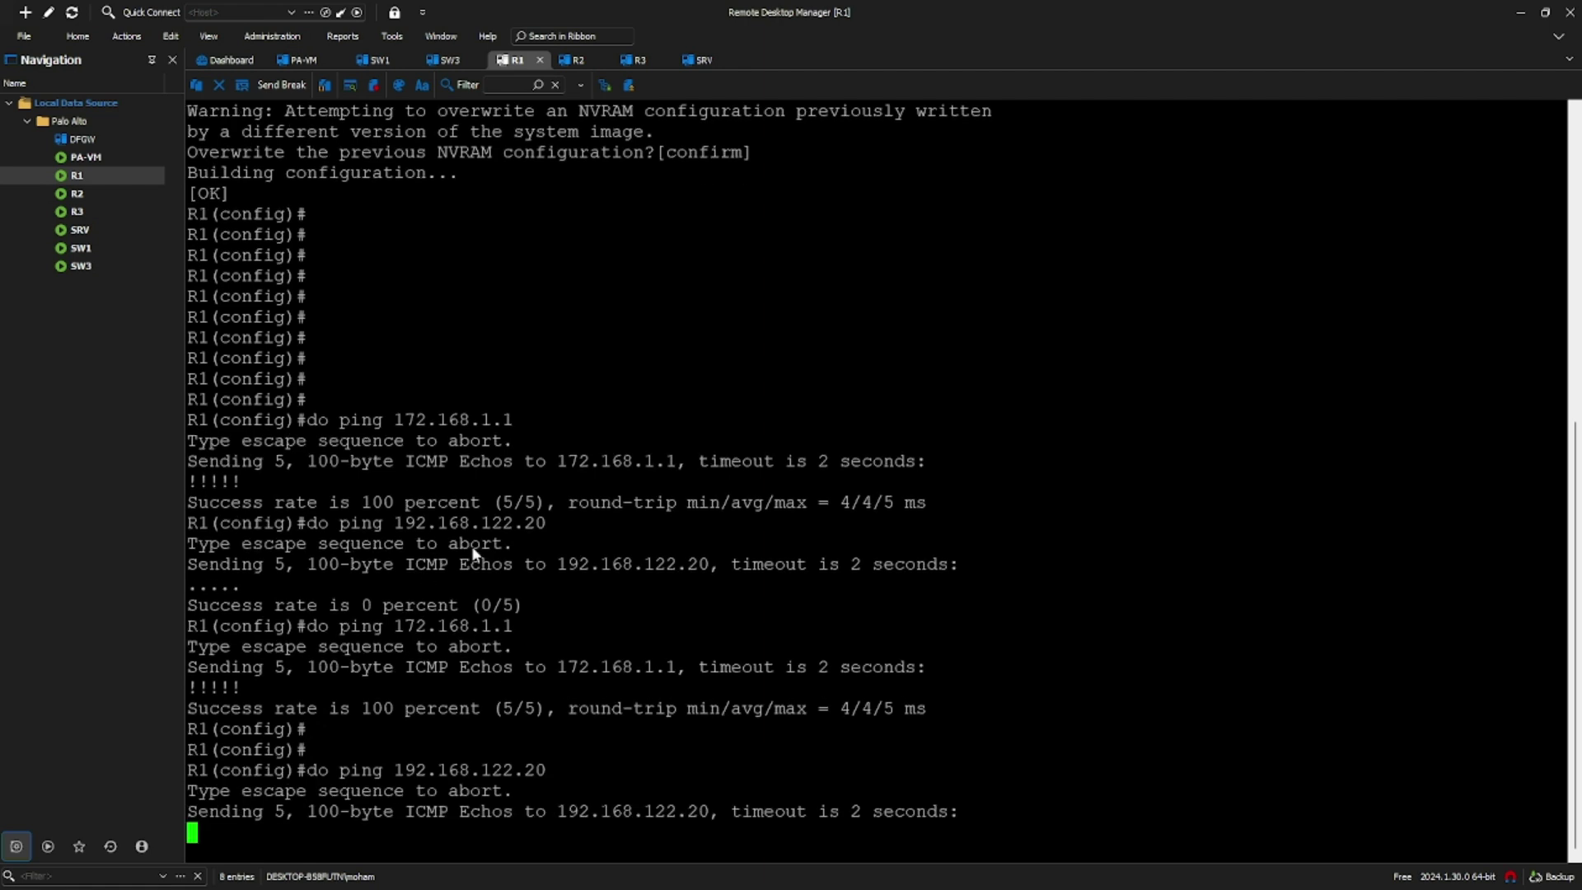
Step: On the PA-ALL.pdf diagram, box the DMZ1 label and draw an arrow from it up to INSIDE
key("alt+Tab")
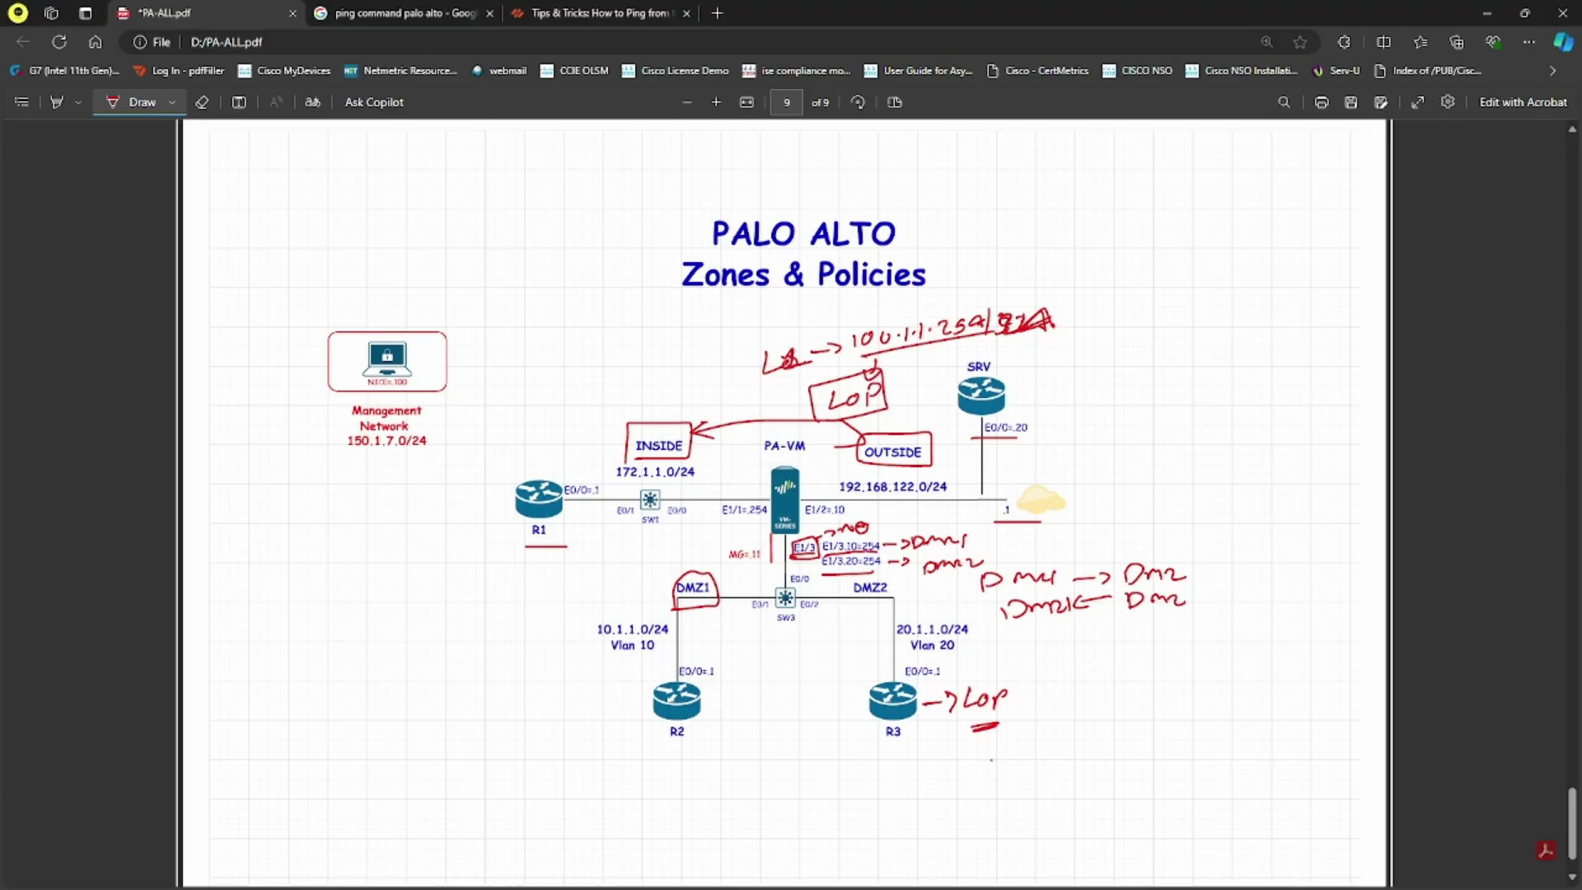
mouse_move(673, 611)
left_mouse_down()
mouse_move(727, 609)
mouse_move(676, 562)
mouse_move(713, 612)
mouse_move(706, 475)
mouse_move(709, 488)
left_mouse_up()
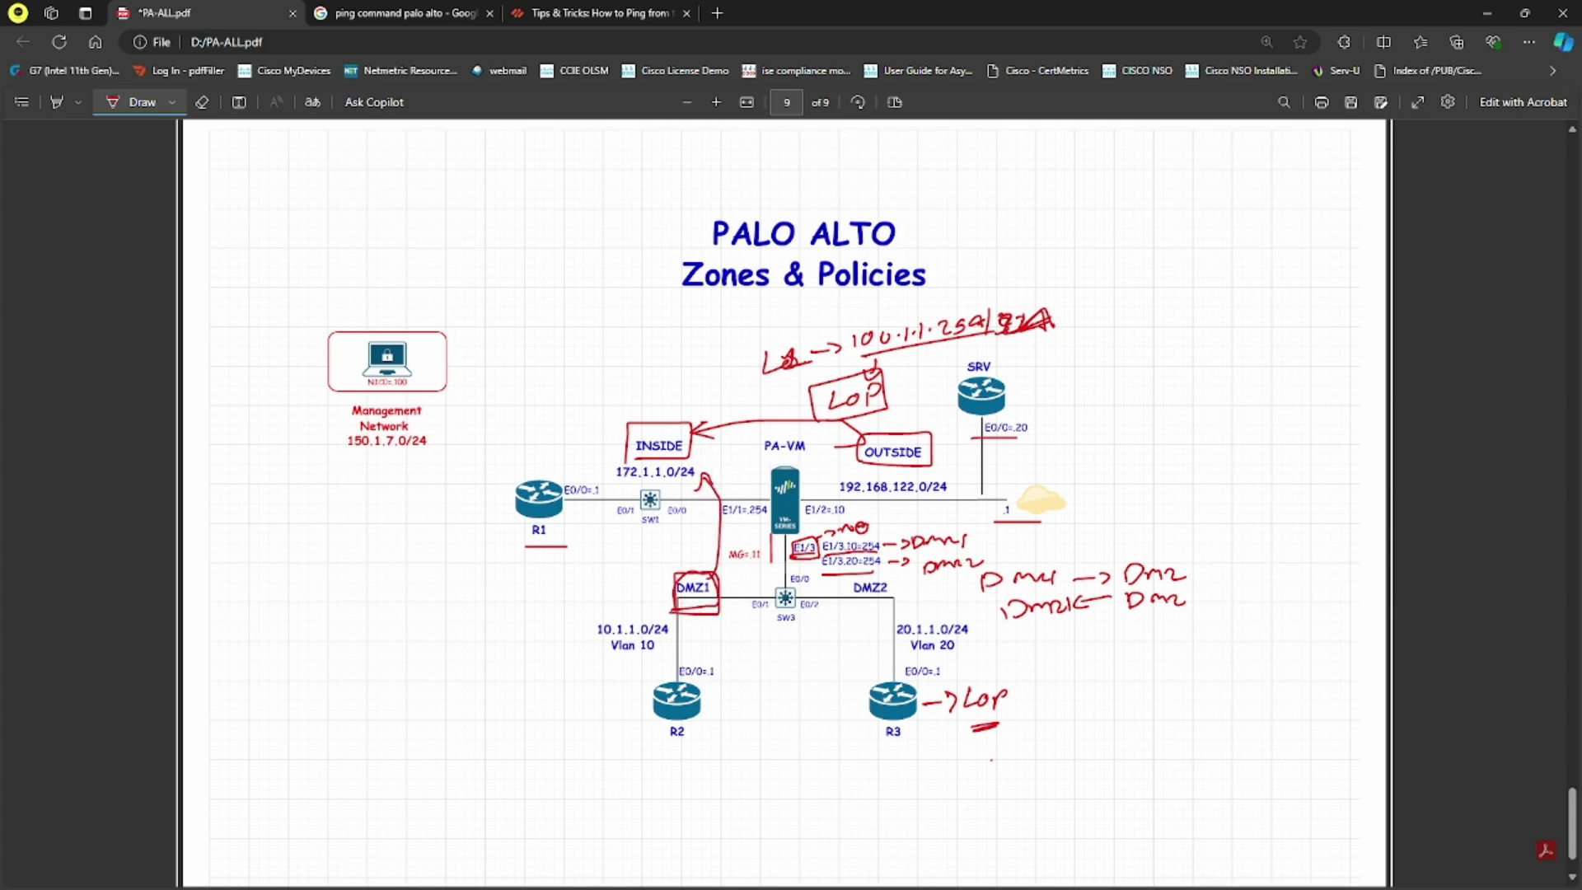
Step: In the PA-VM web interface, add INSIDE to the destination zones of the DMZ security policy rule and commit the change
key("alt+Tab")
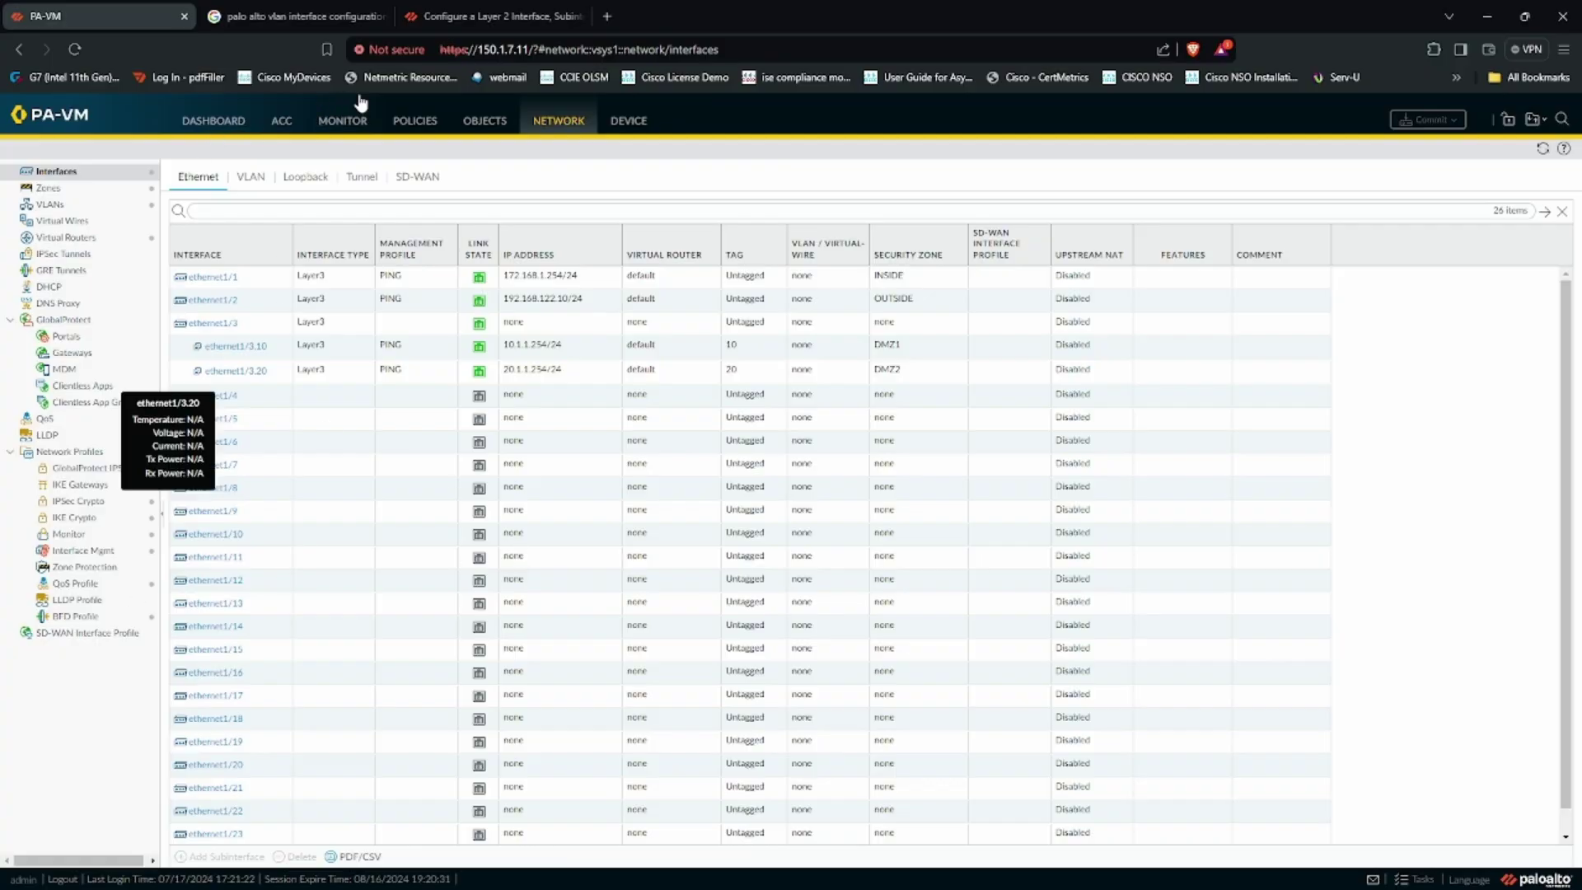
left_click(412, 119)
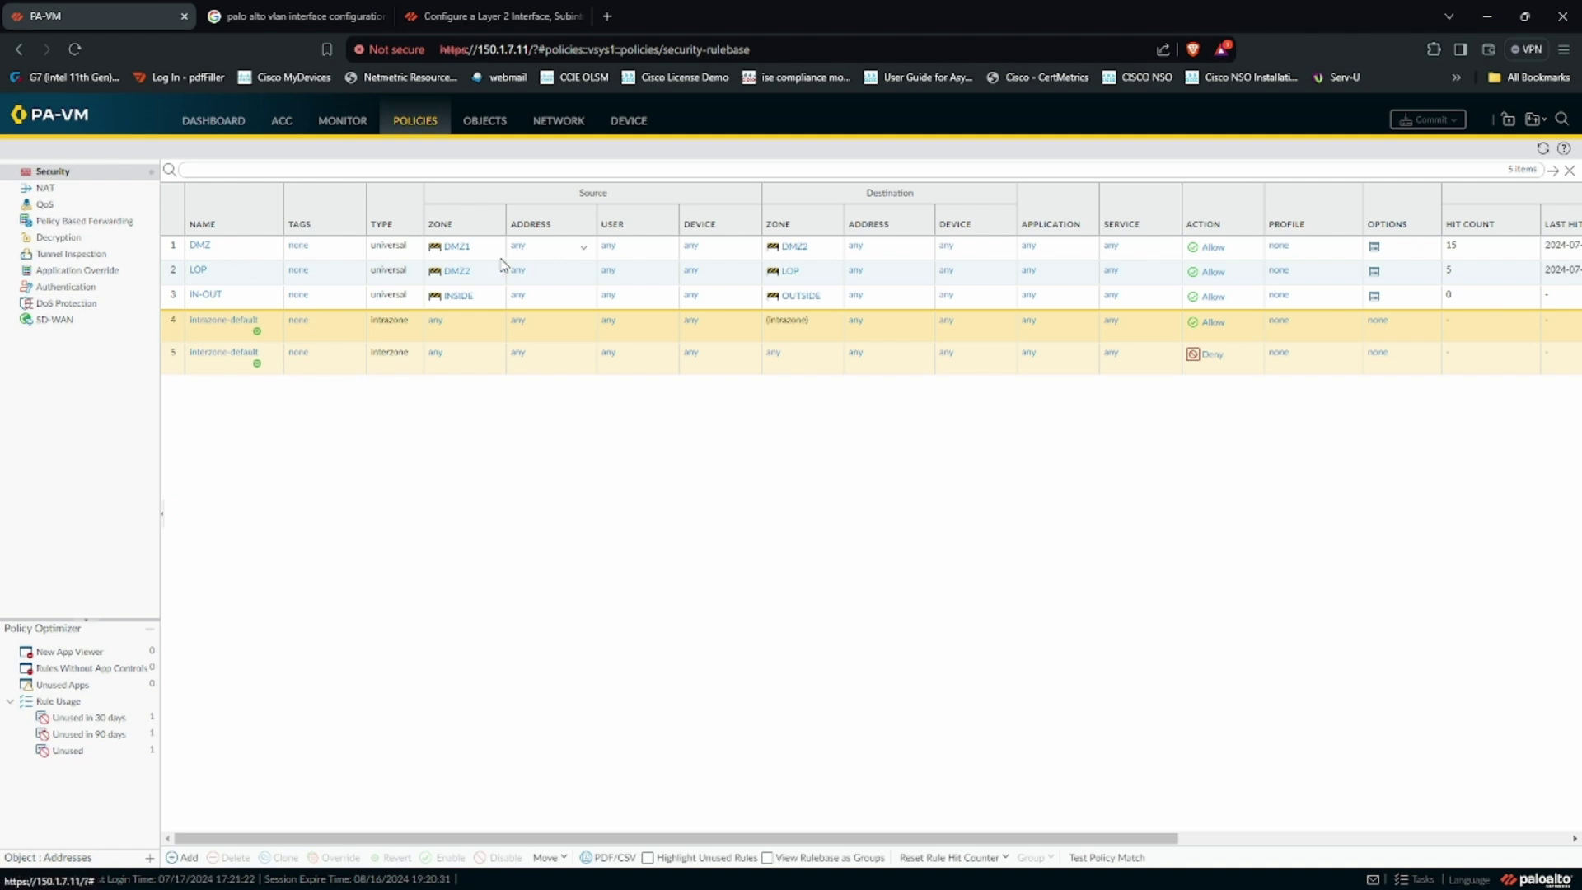
left_click(199, 248)
left_click(458, 390)
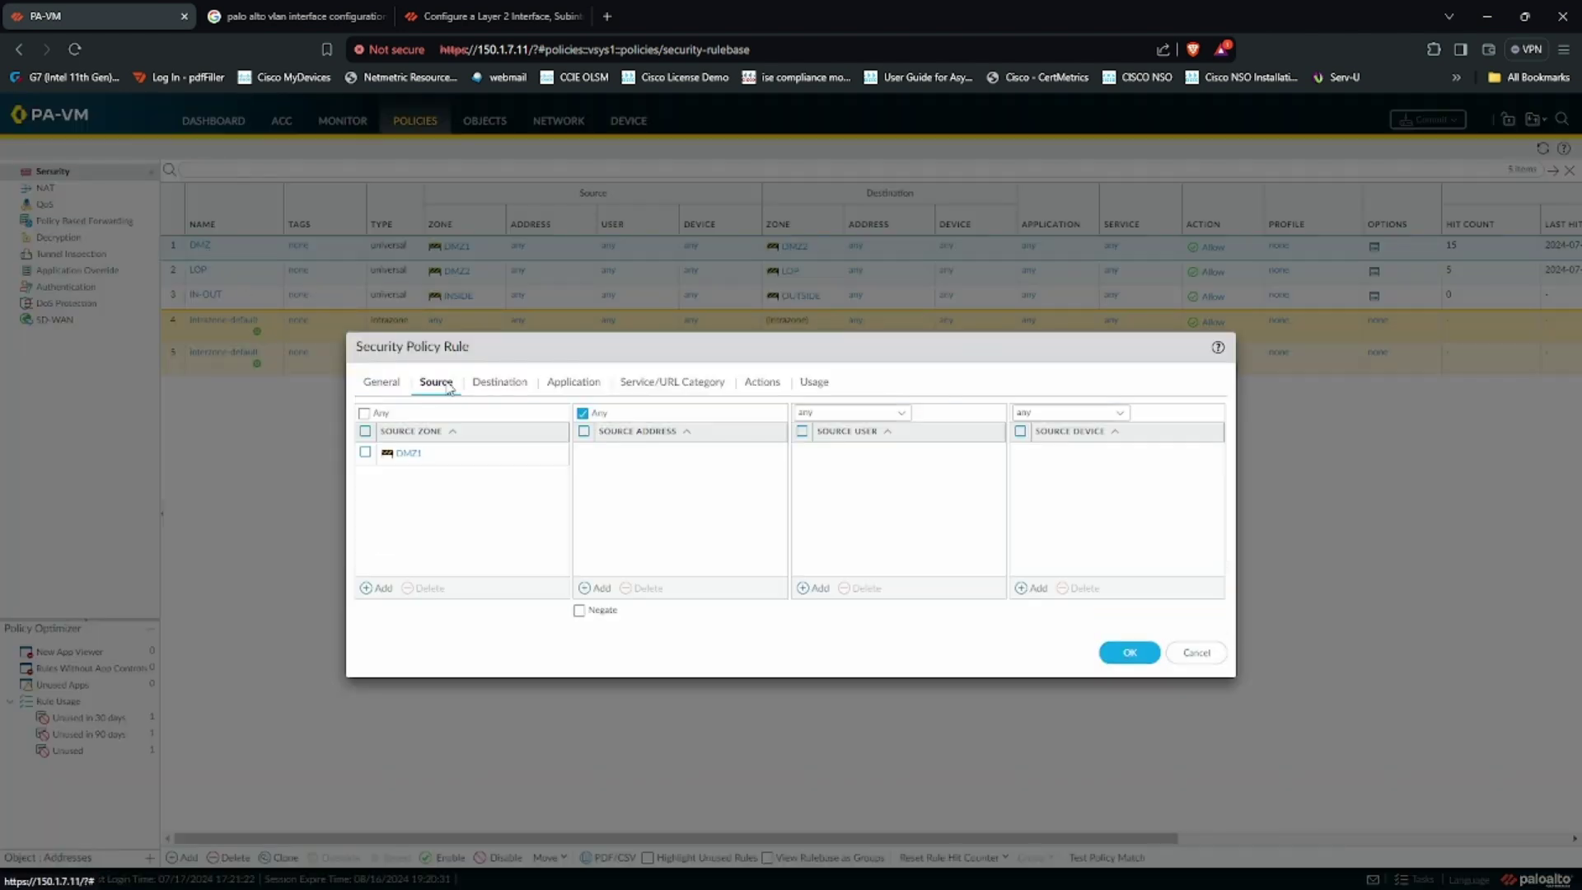
left_click(498, 384)
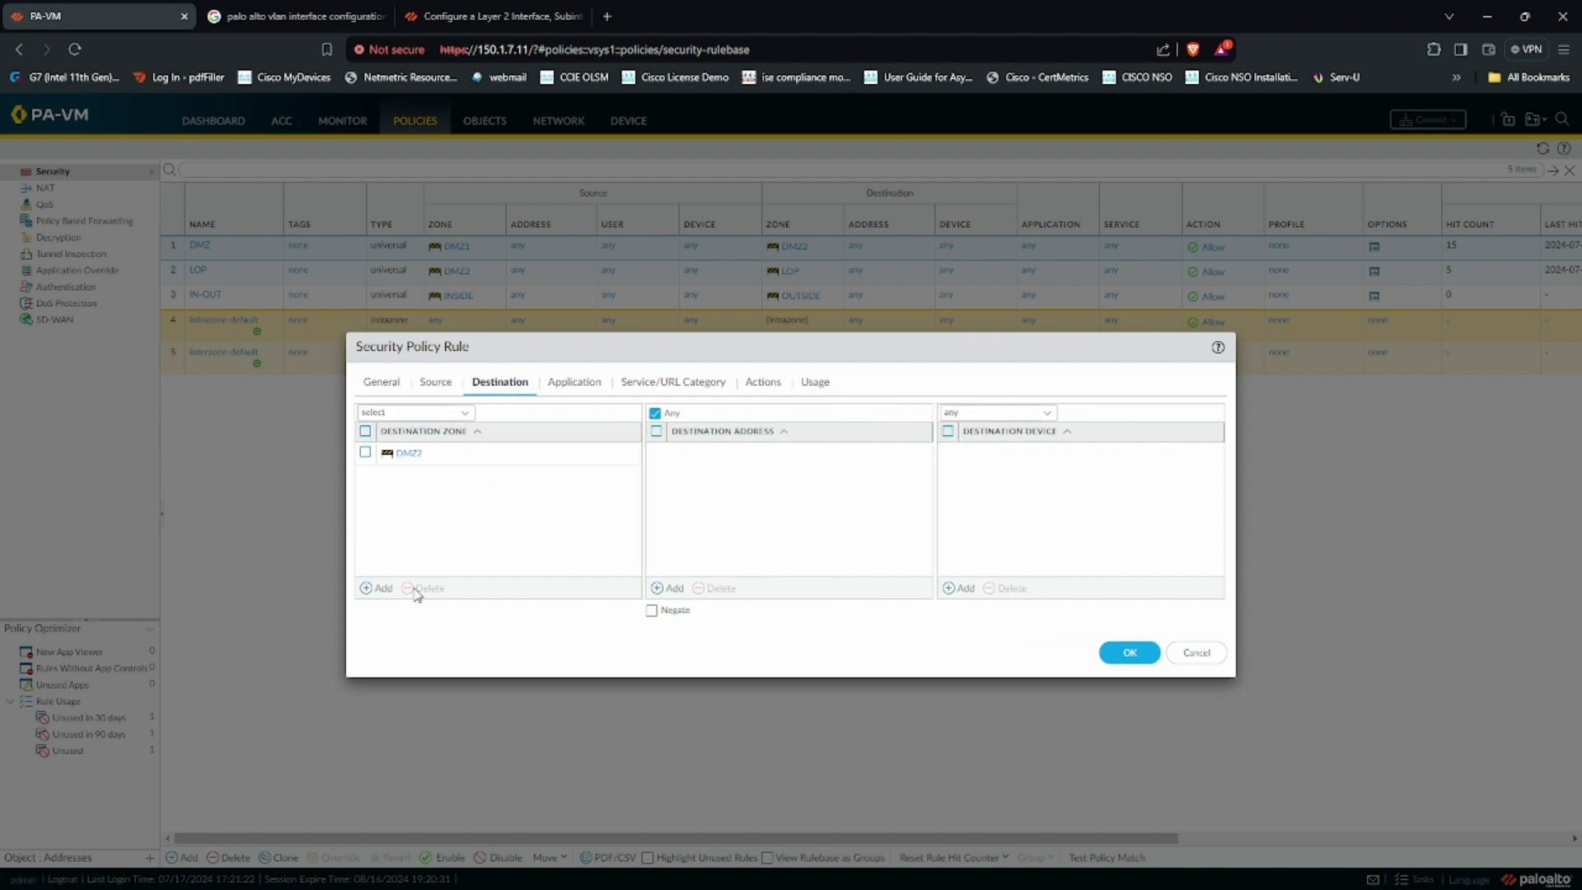
left_click(384, 590)
left_click(401, 532)
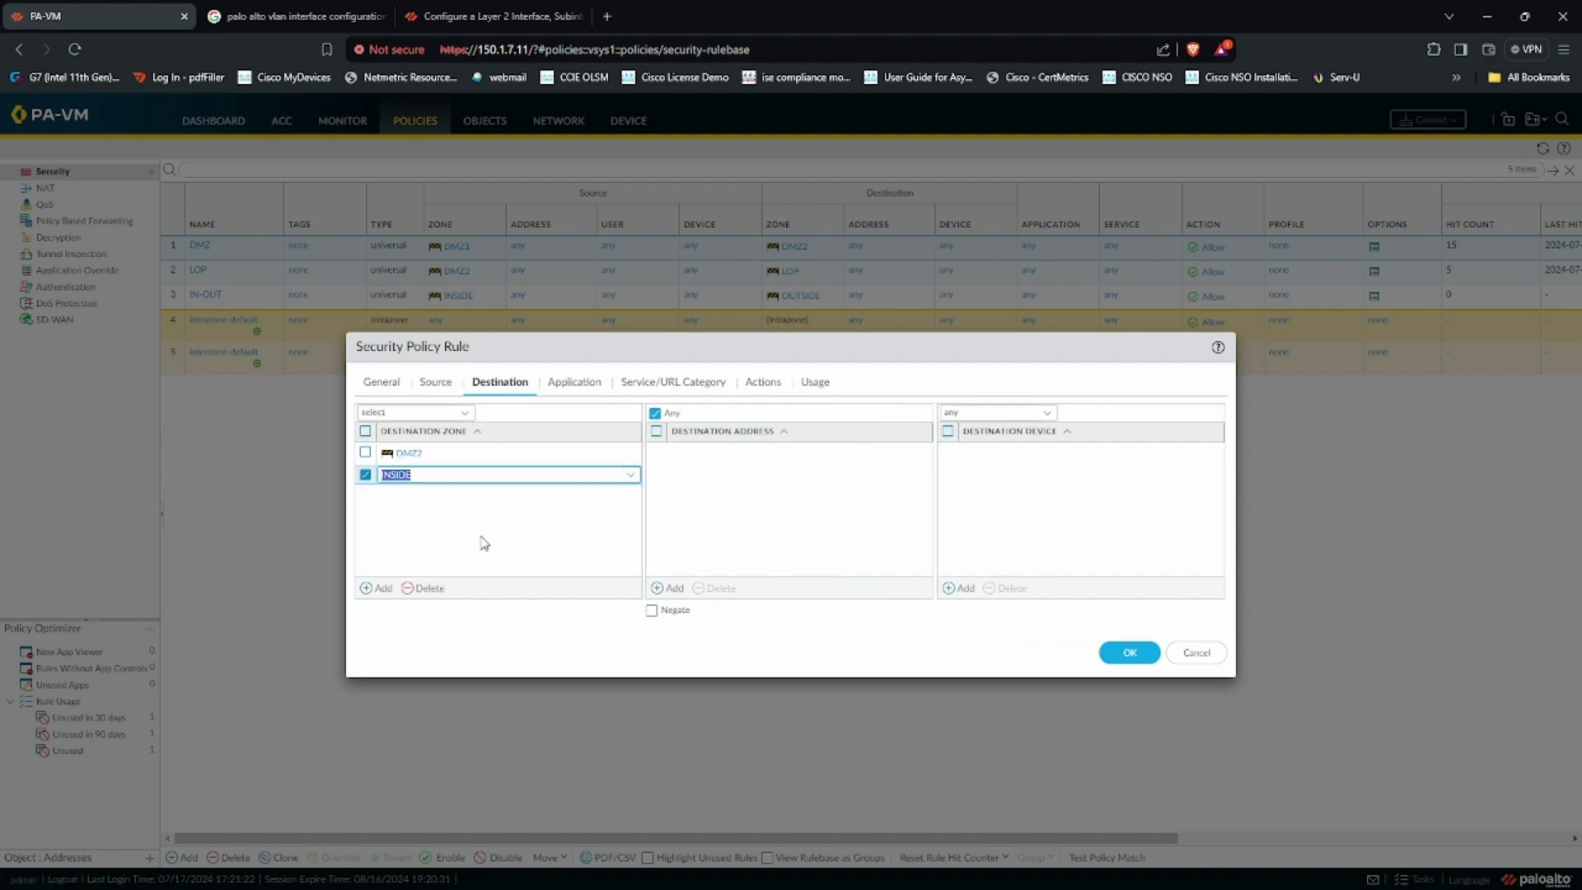
left_click(1126, 653)
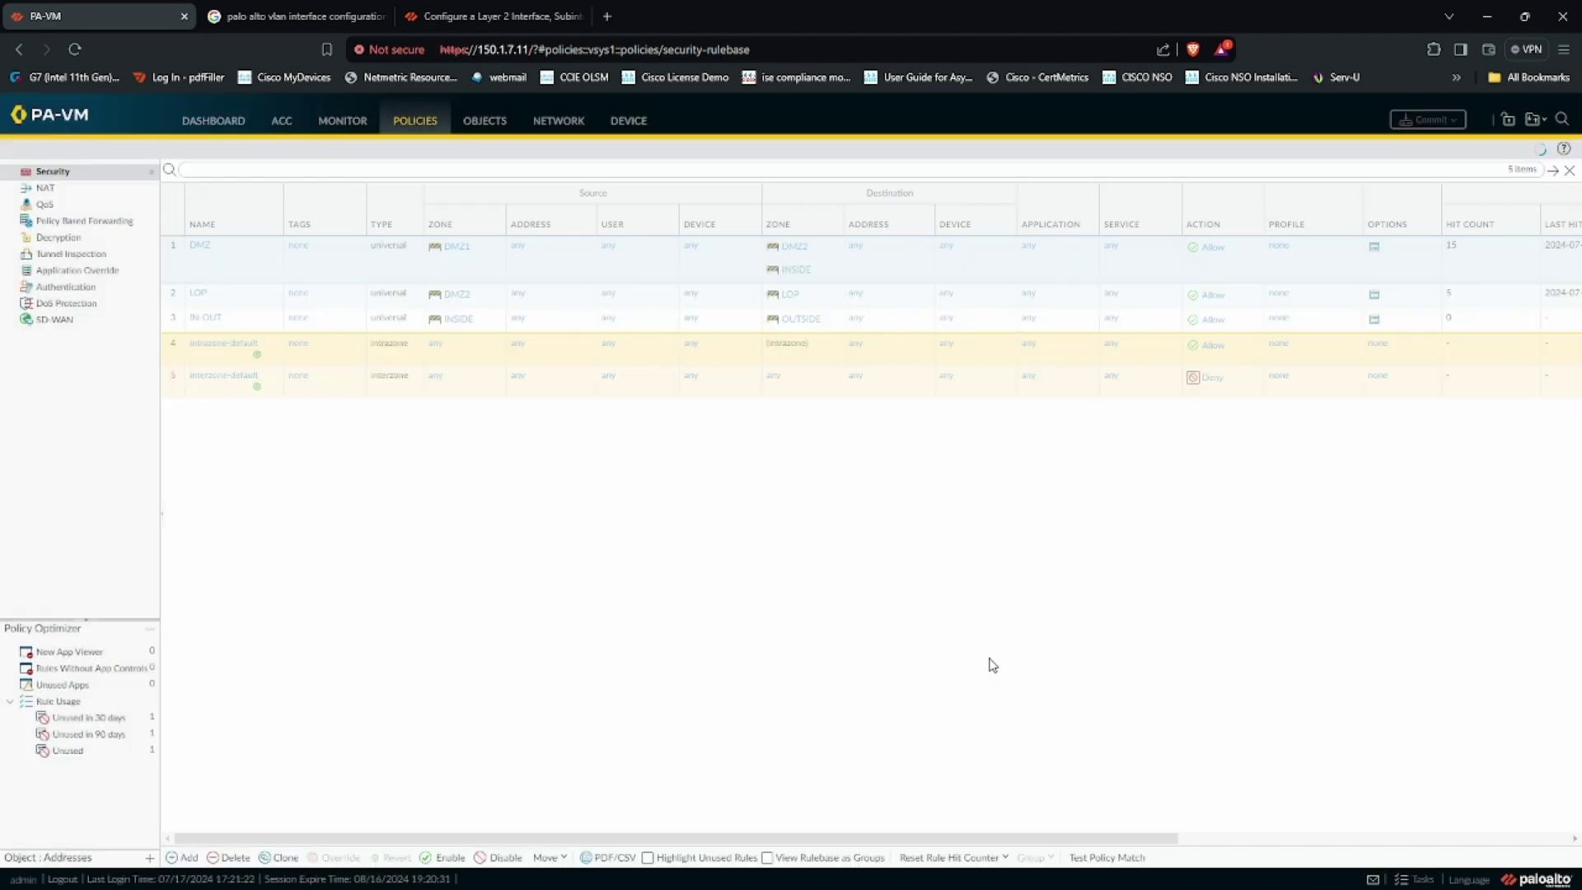
left_click(1433, 119)
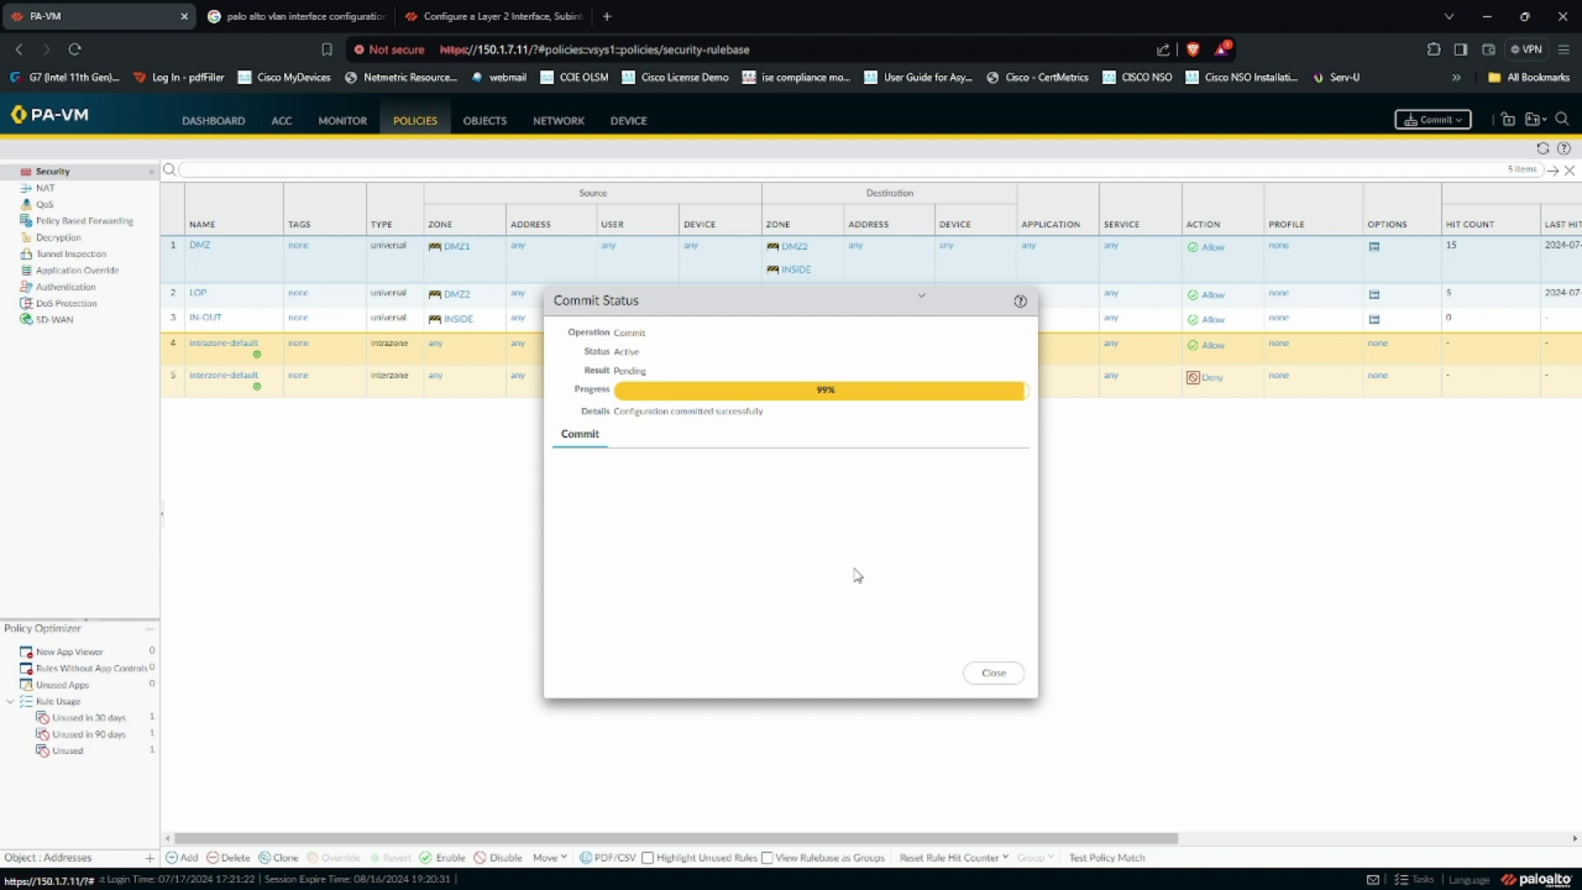
left_click(999, 671)
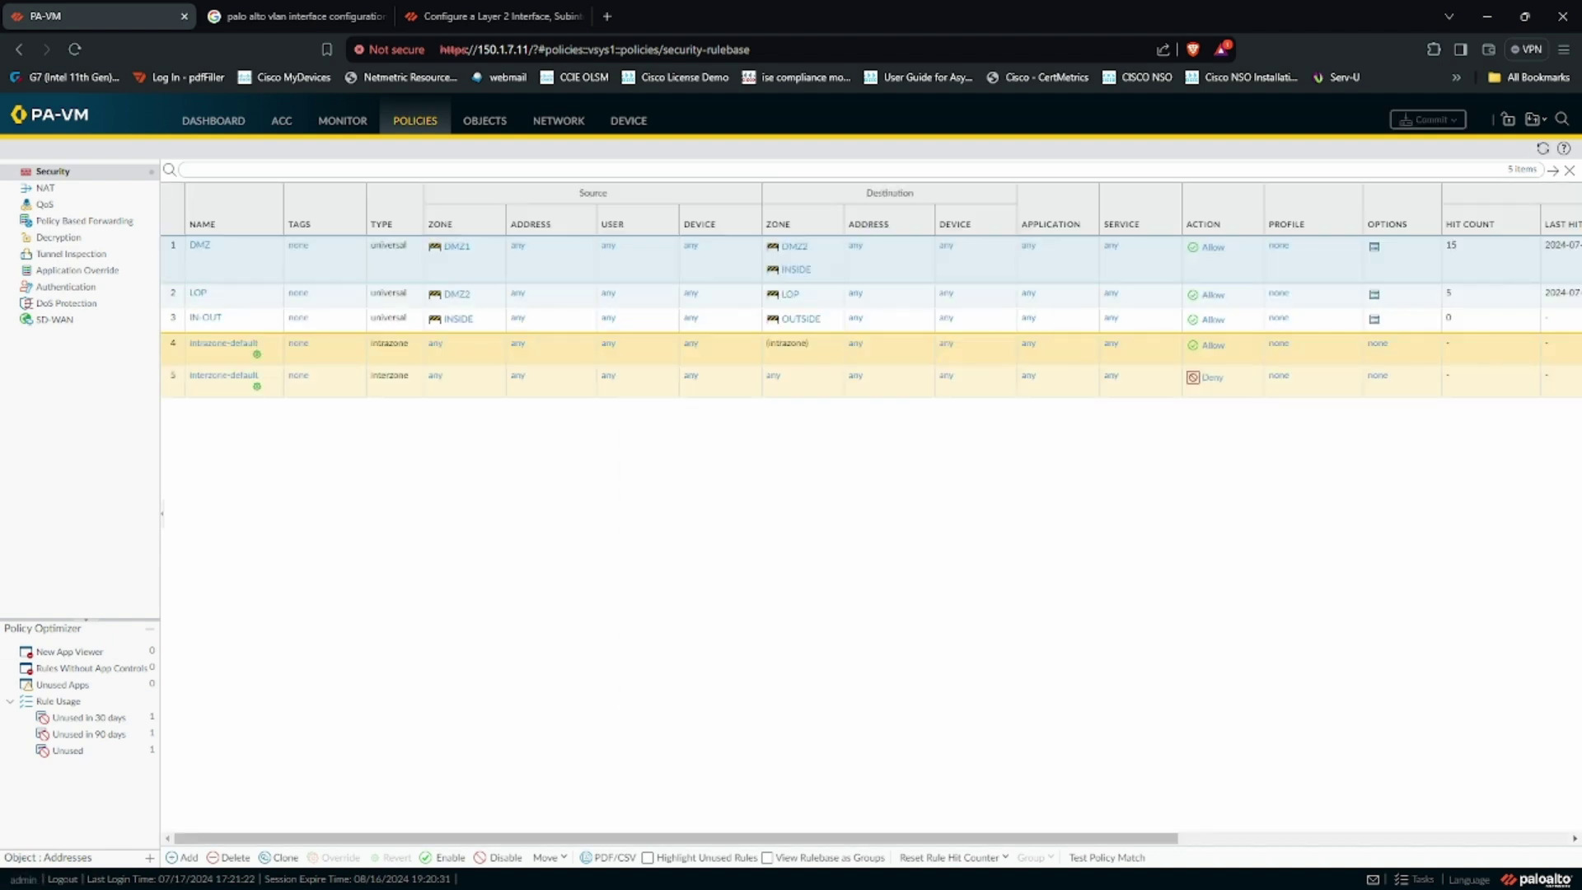
Step: Glance at the network diagram and, in the R2 console in Remote Desktop Manager, ping R1 at 172.168.1.1
key("alt+Tab")
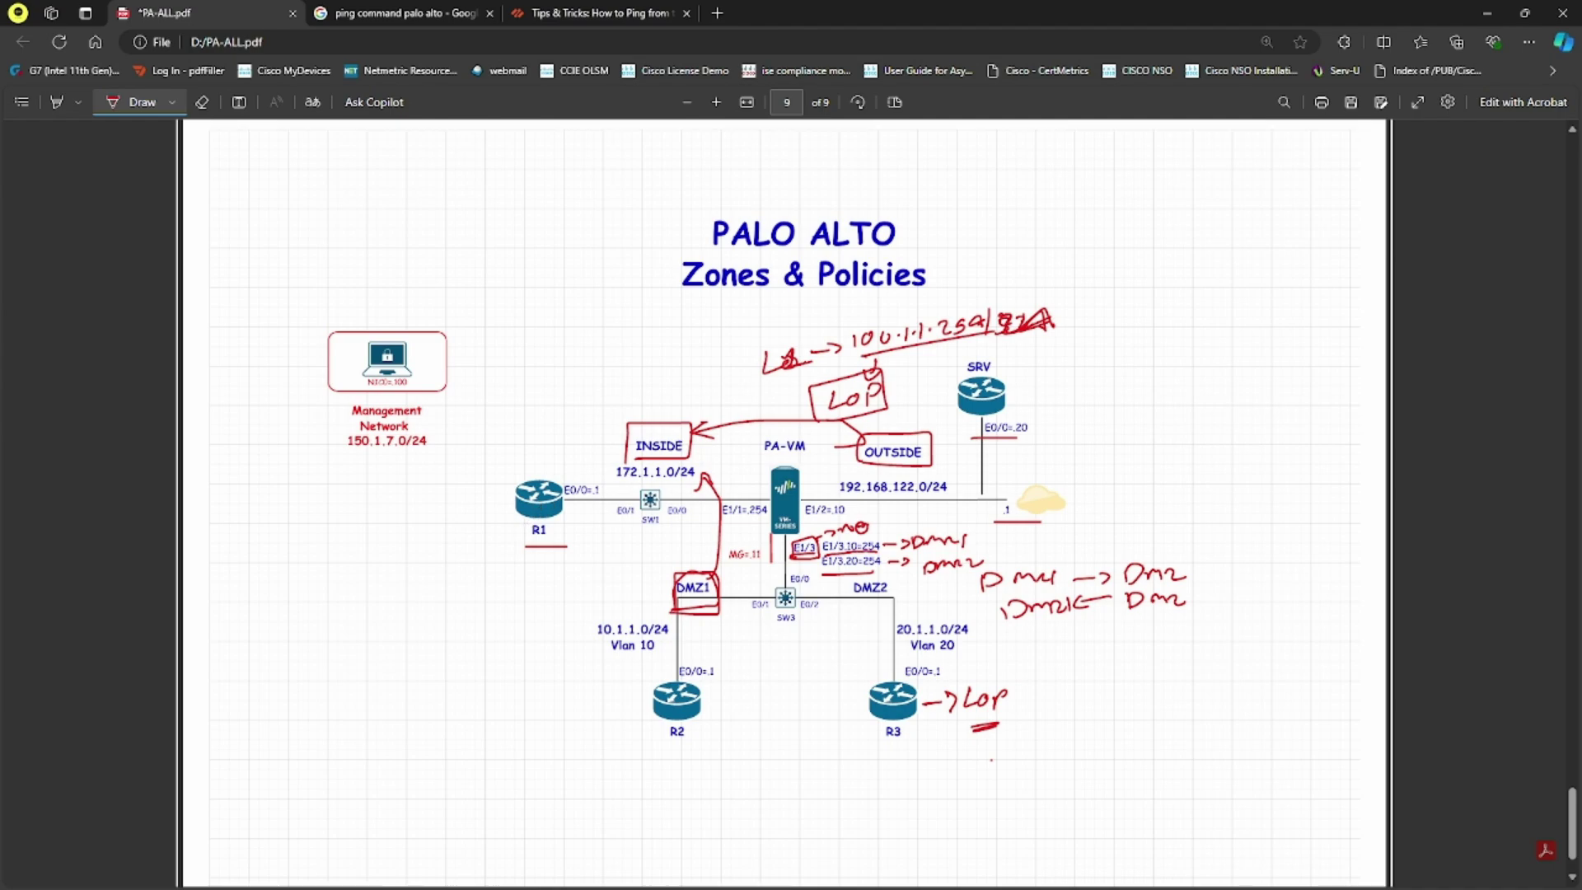
key("alt+Tab")
left_click(575, 62)
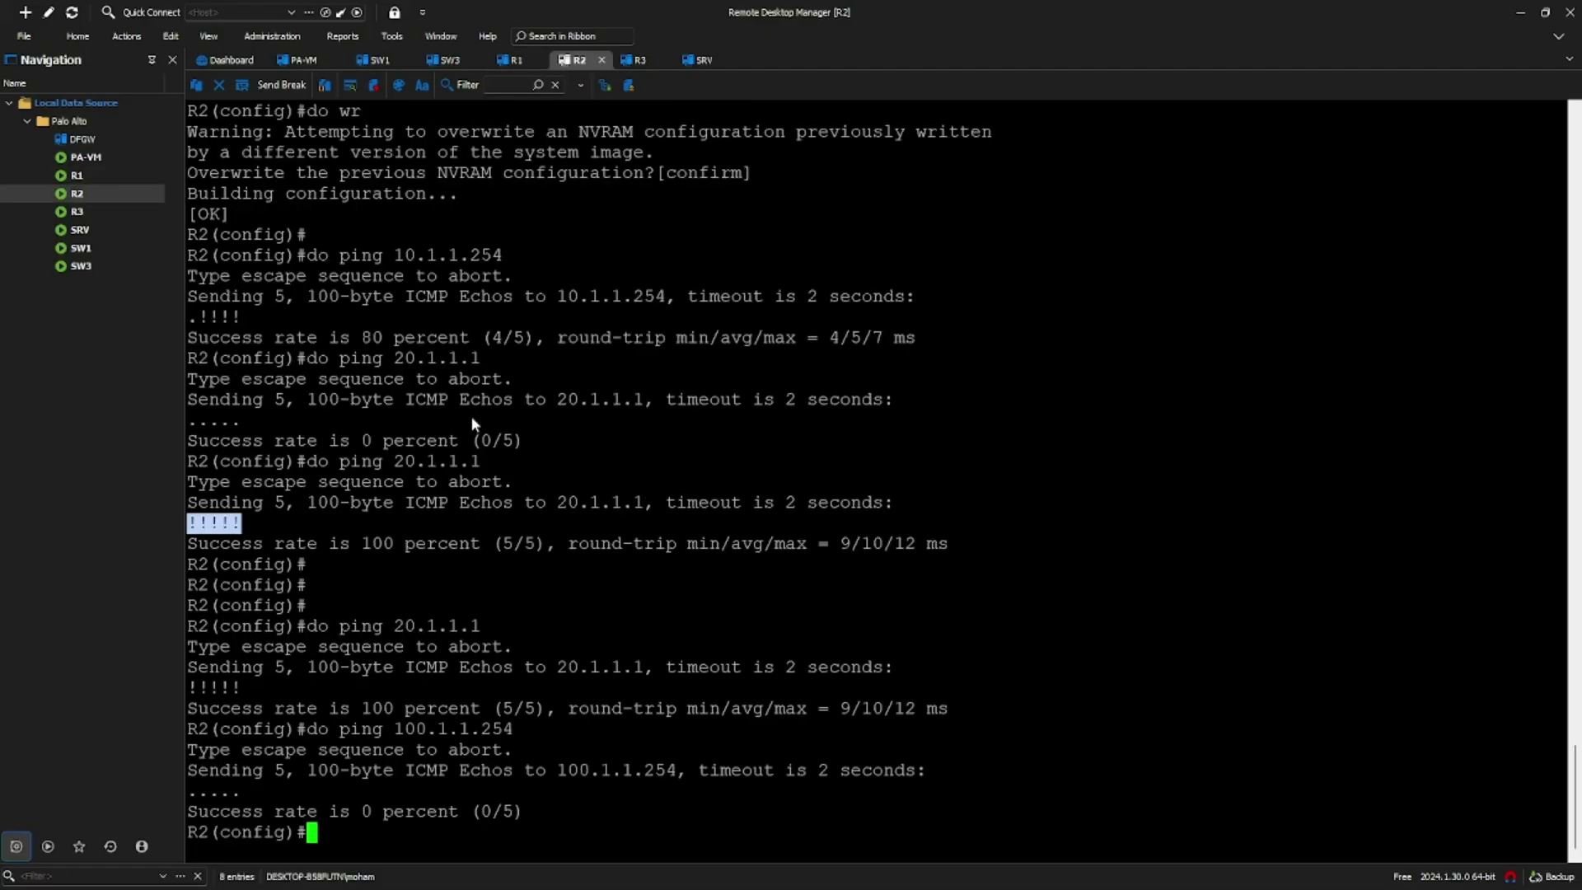
key("Return")
key("Return")
type("do ping 1")
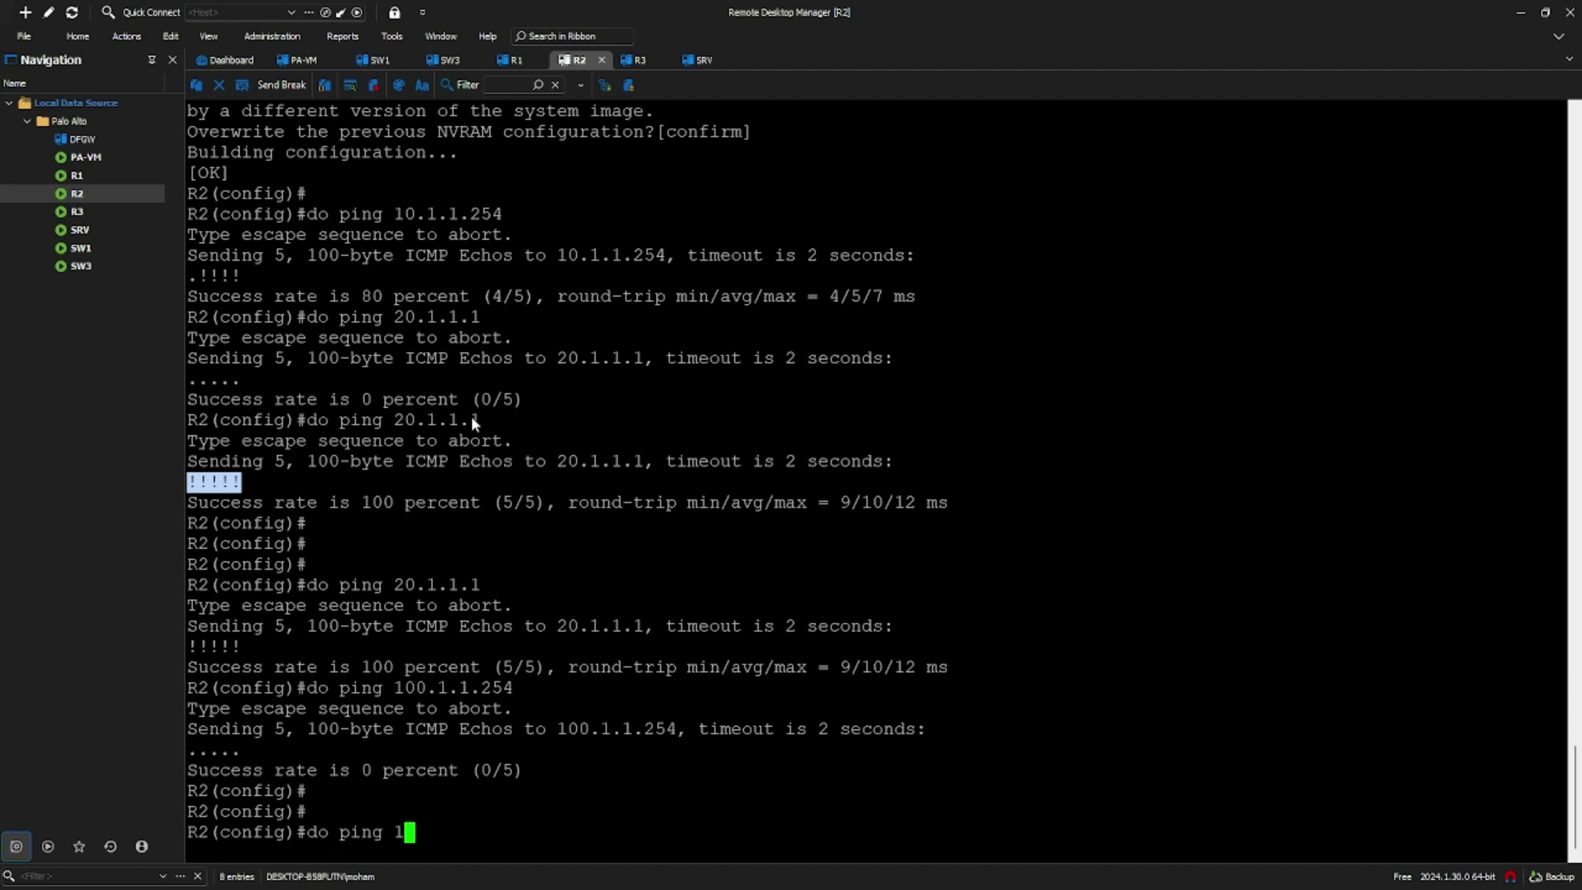
type("72.168.1.1")
key("Return")
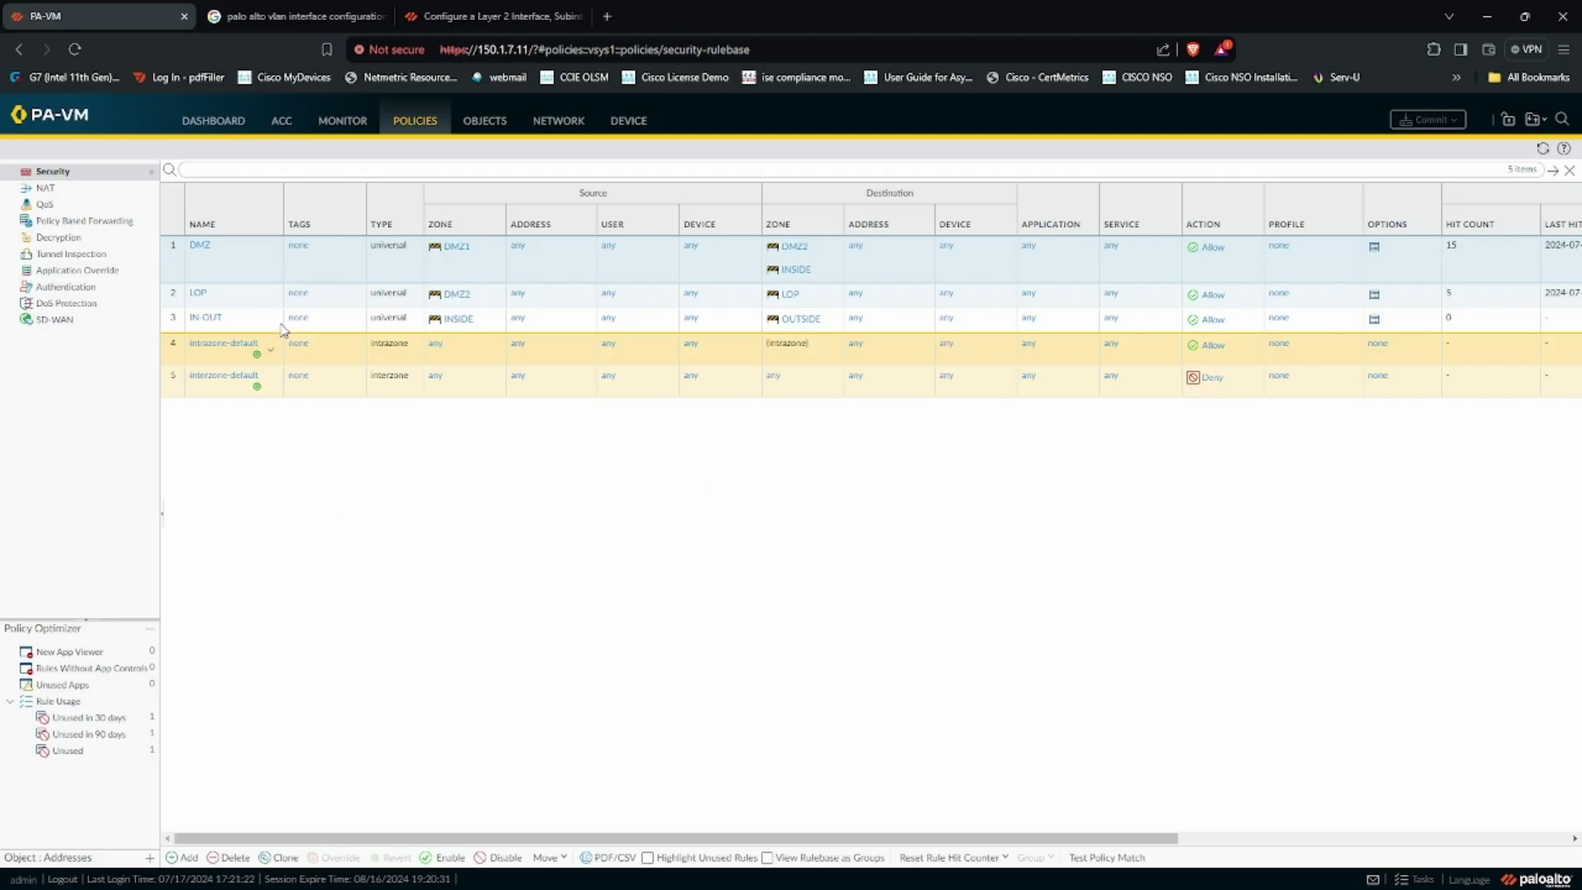
Step: Check the interface zone assignments and security rules in the PA-VM web interface, and repeat R2's ping to 172.168.1.1 in its console
left_click(563, 122)
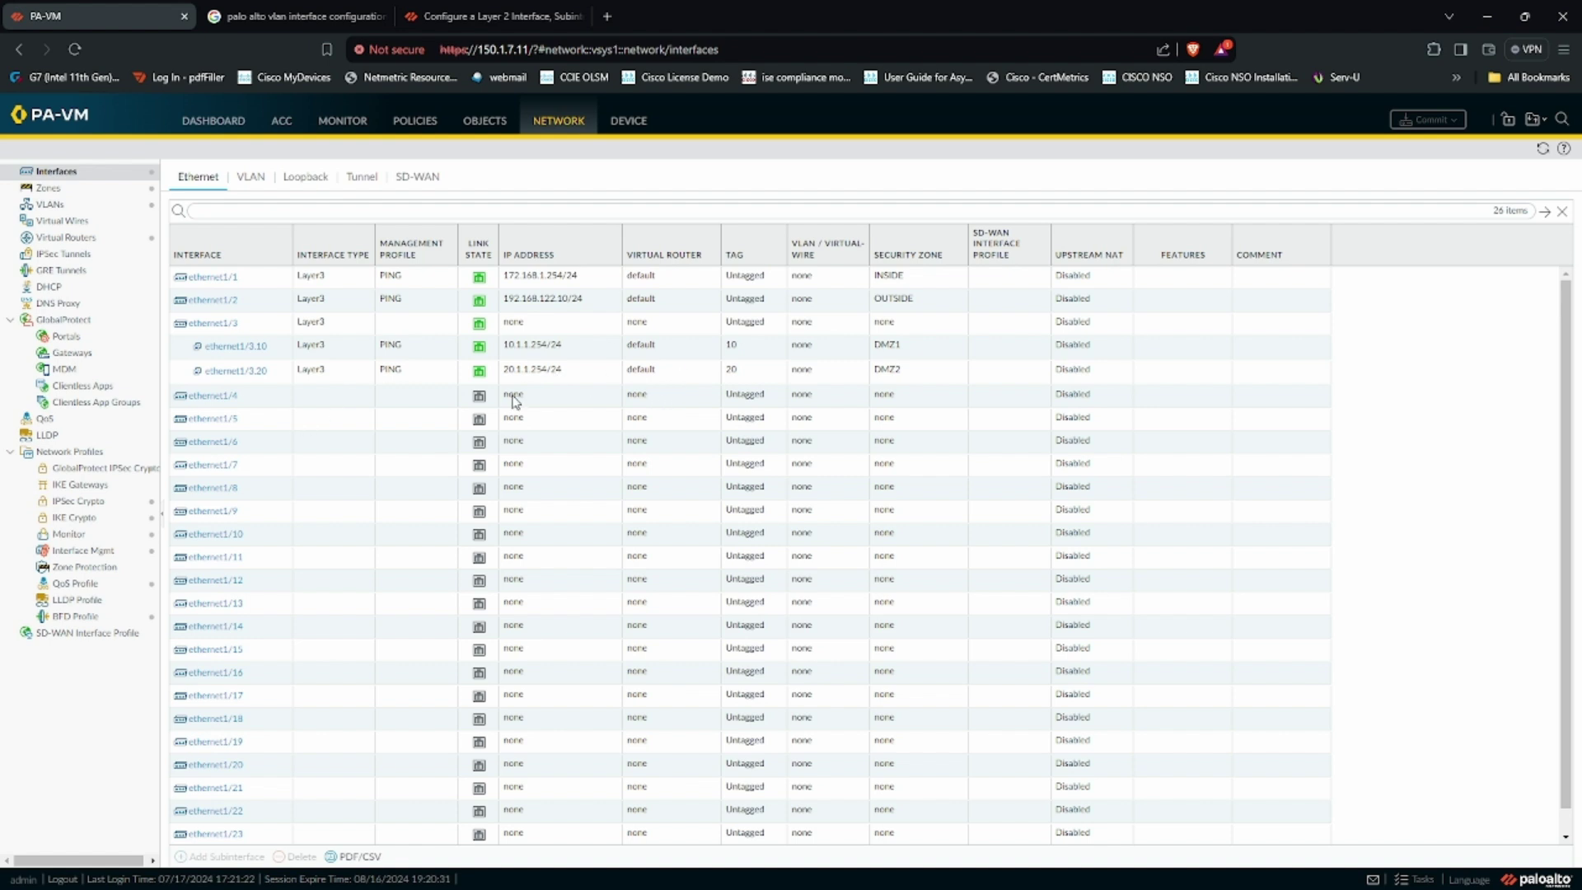
left_click(416, 121)
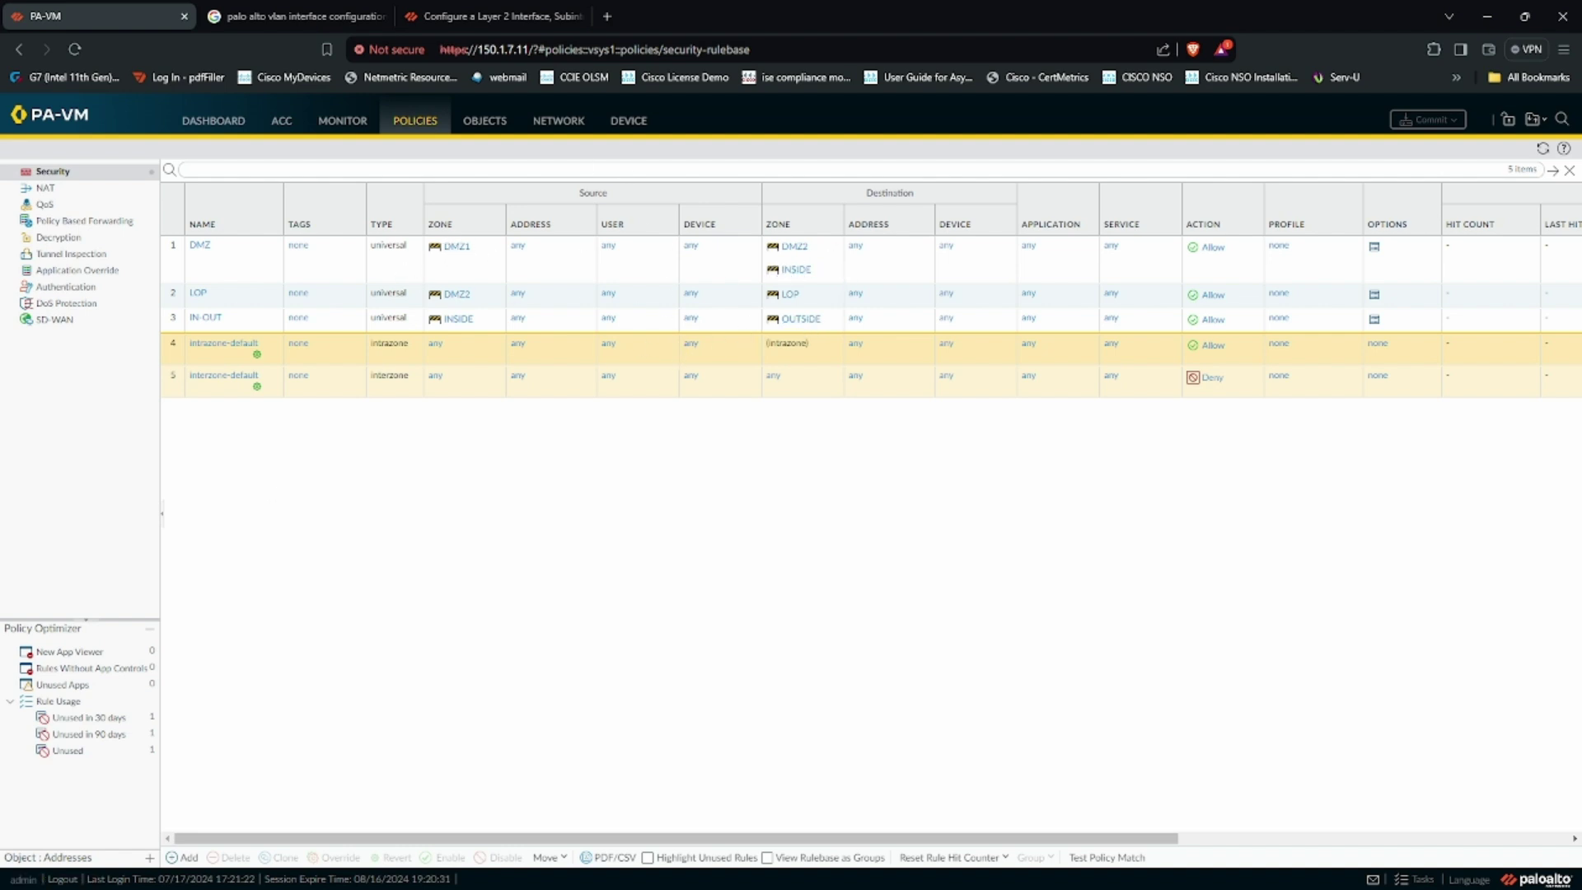
key("alt+Tab")
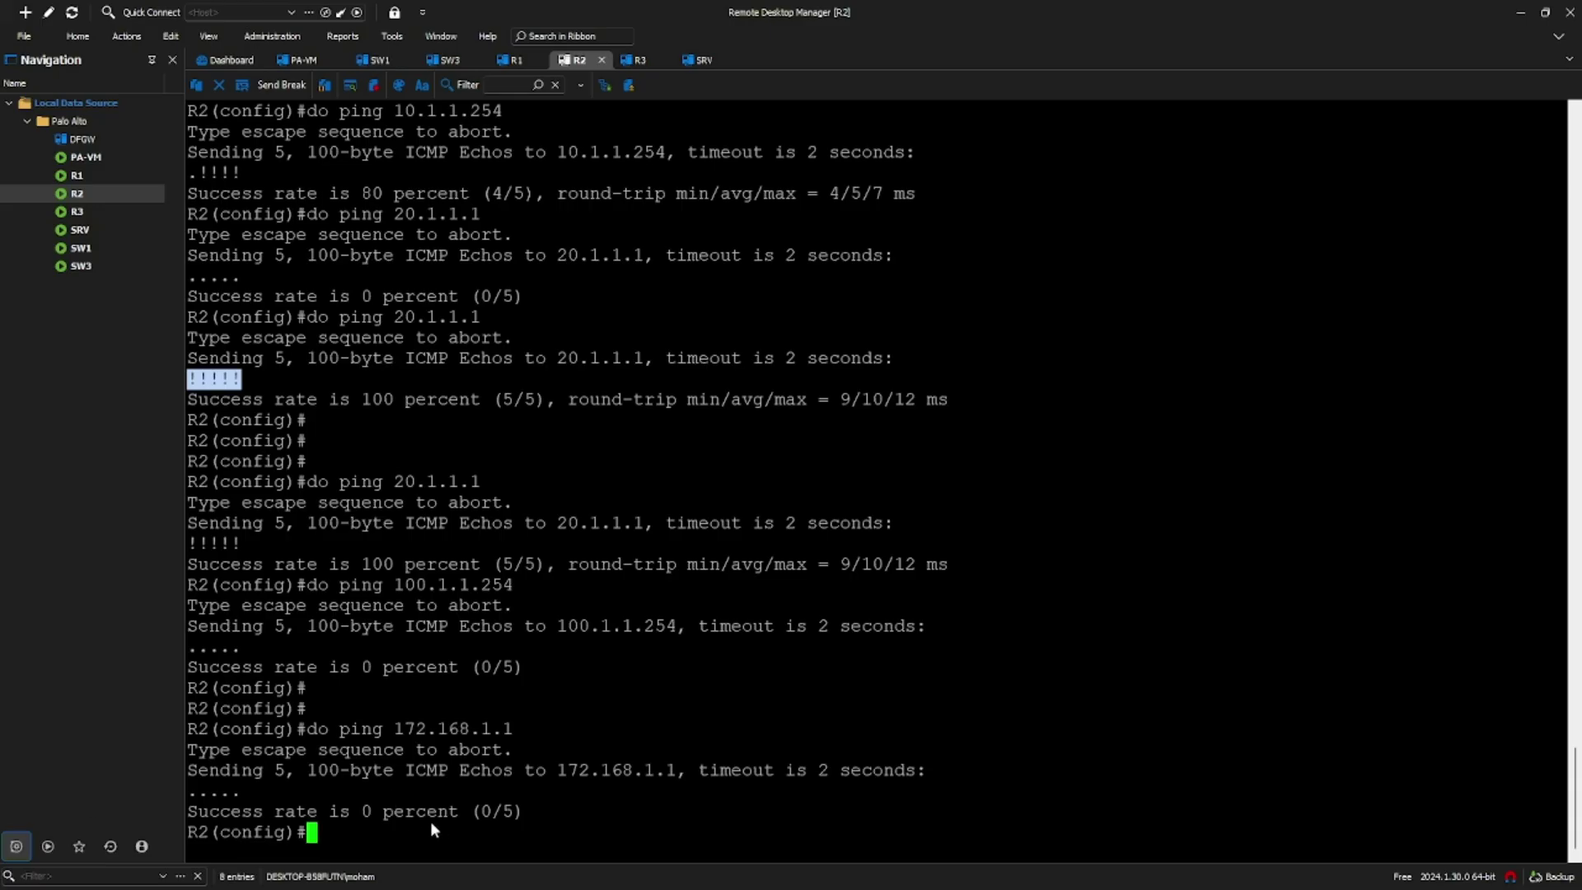
key("Up")
key("Return")
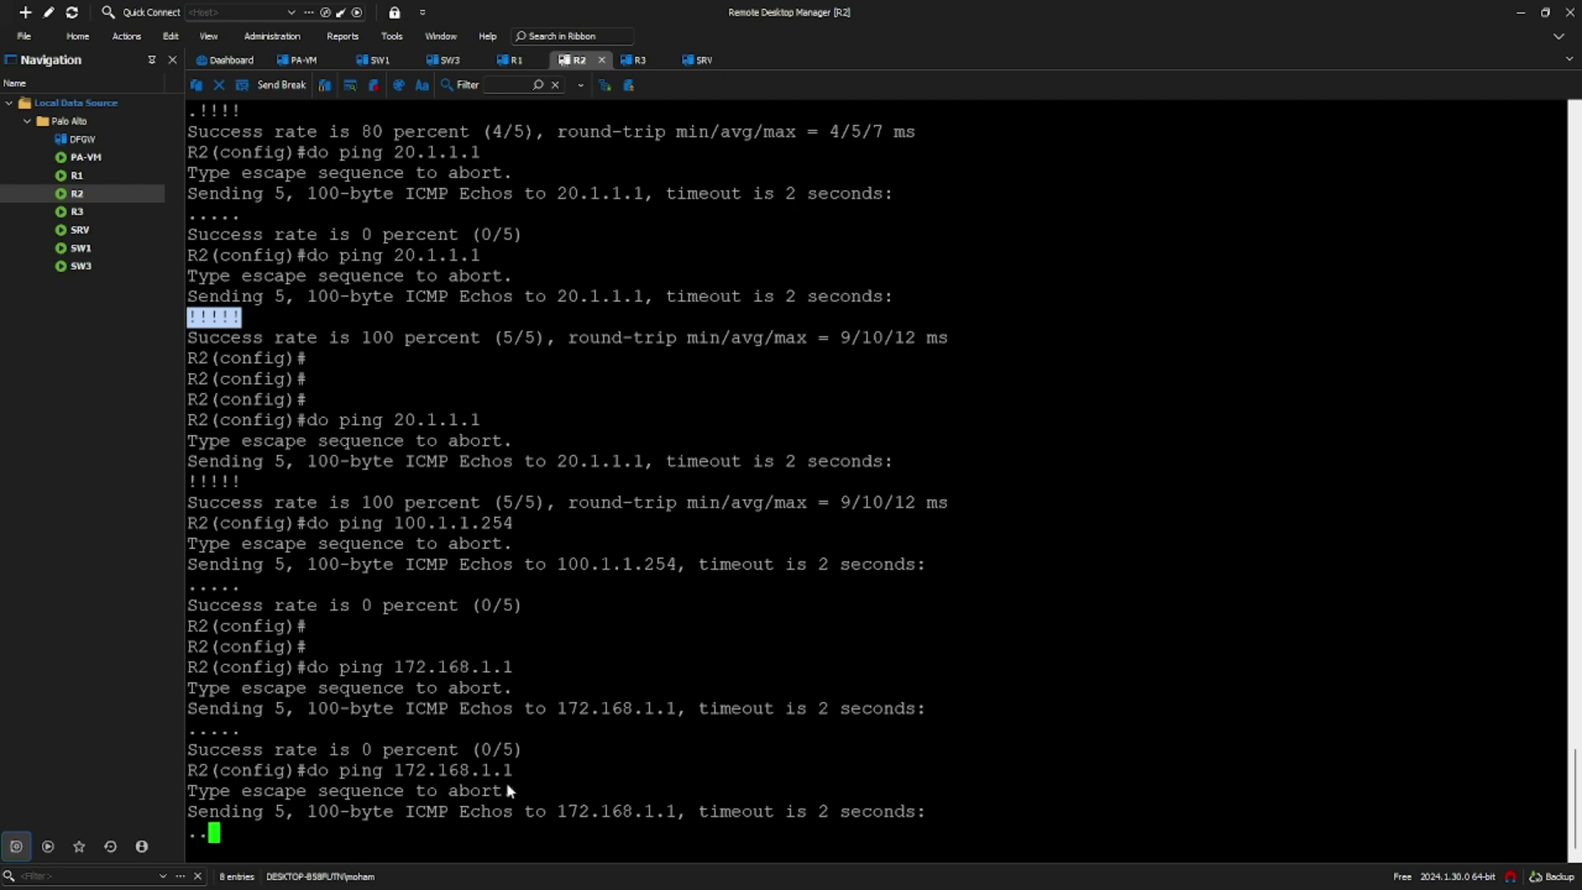
Step: In the title of the PA-ALL.pdf diagram, underline "Zones" and draw a box around "Policies"
key("alt+Tab")
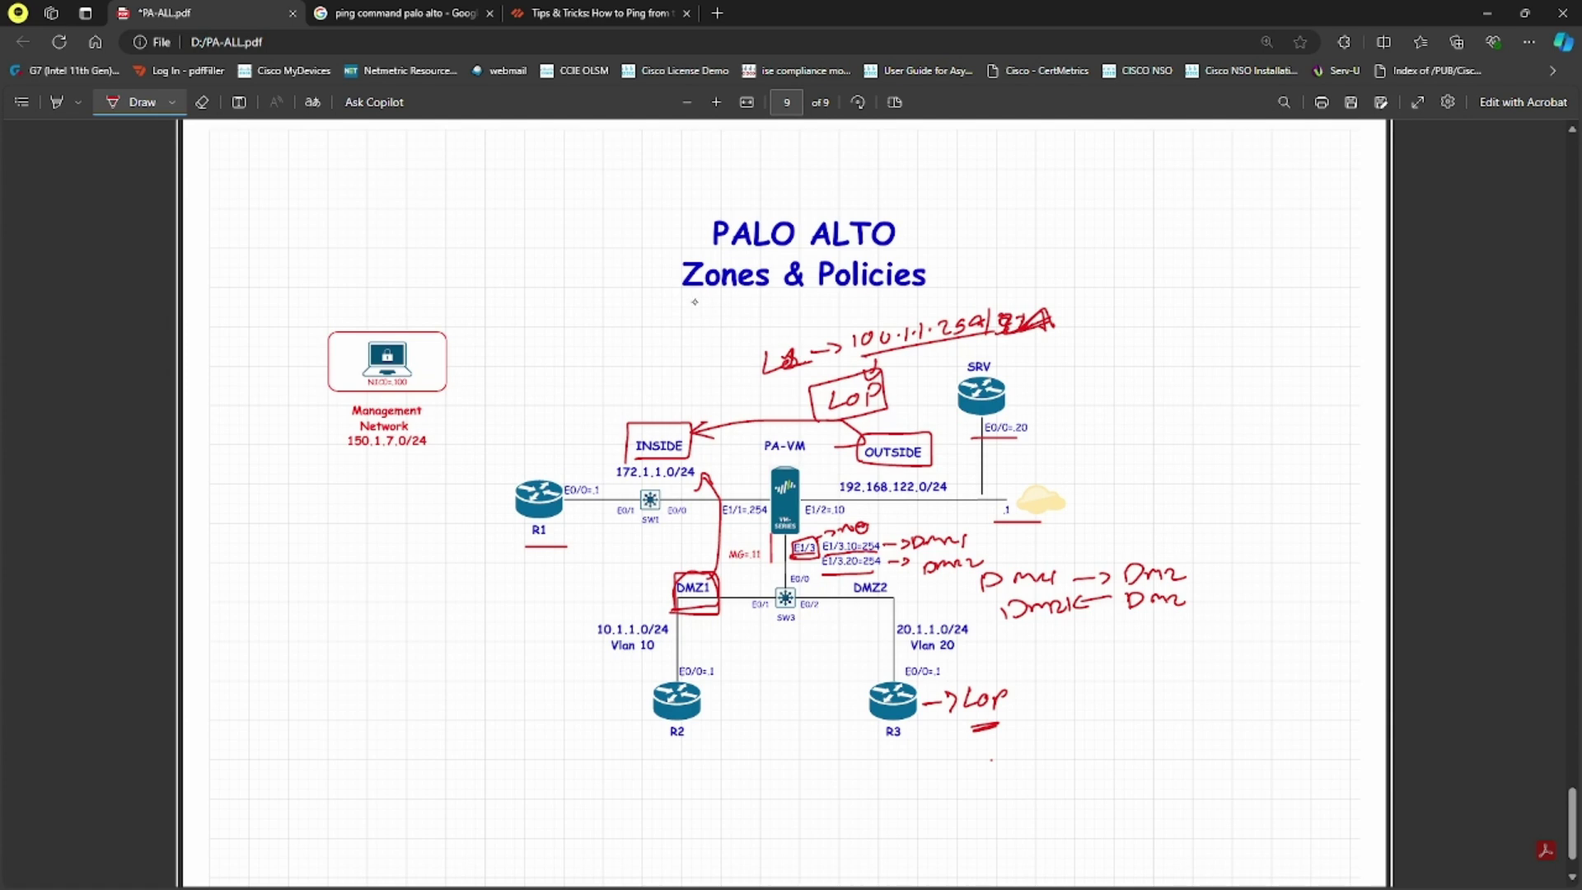
left_click_drag(678, 300, 773, 293)
mouse_move(829, 292)
left_mouse_down()
mouse_move(941, 287)
mouse_move(845, 244)
mouse_move(816, 293)
left_mouse_up()
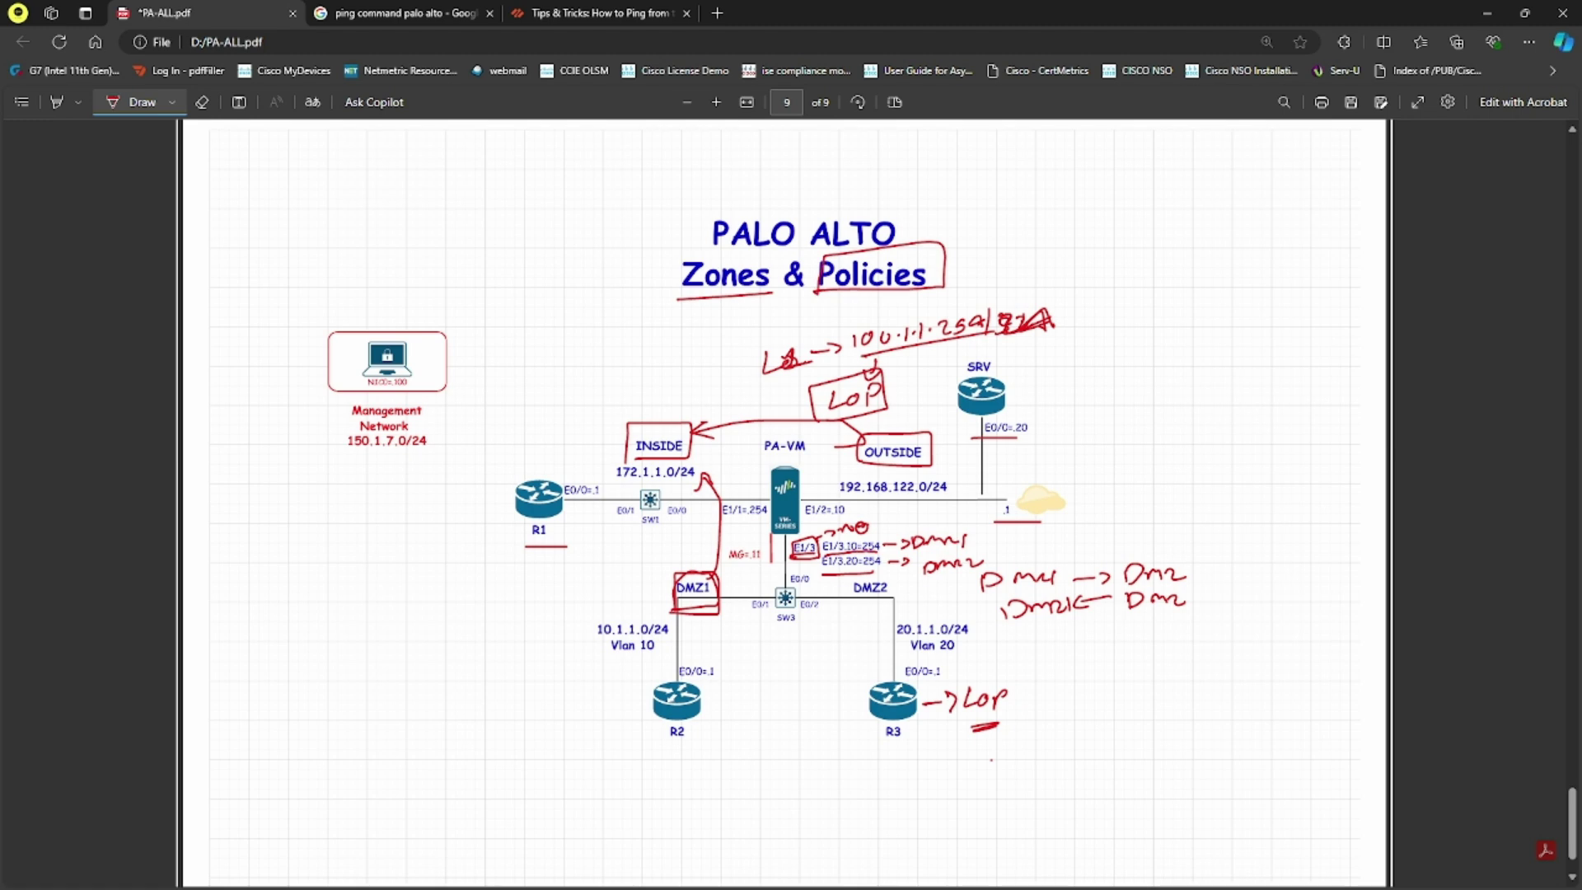